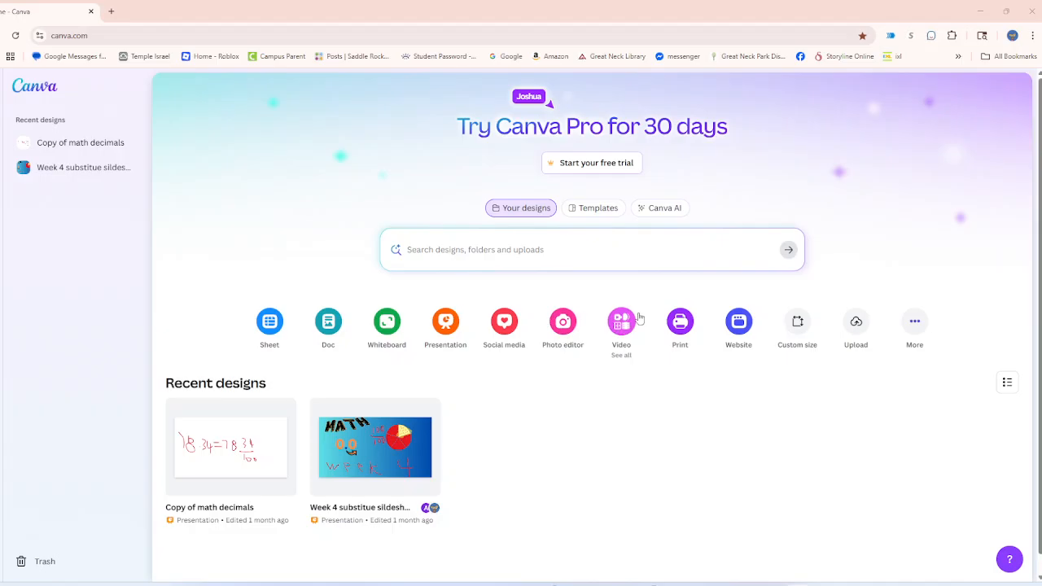
Open the print product design options and look over the popular formats and print templates.
click(679, 321)
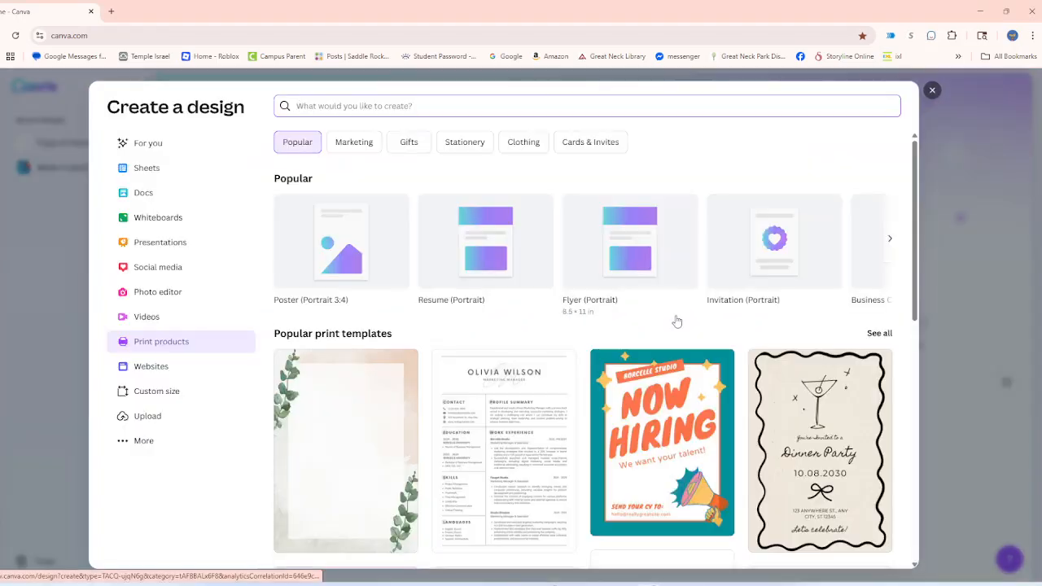
scroll(634, 298, down, 1)
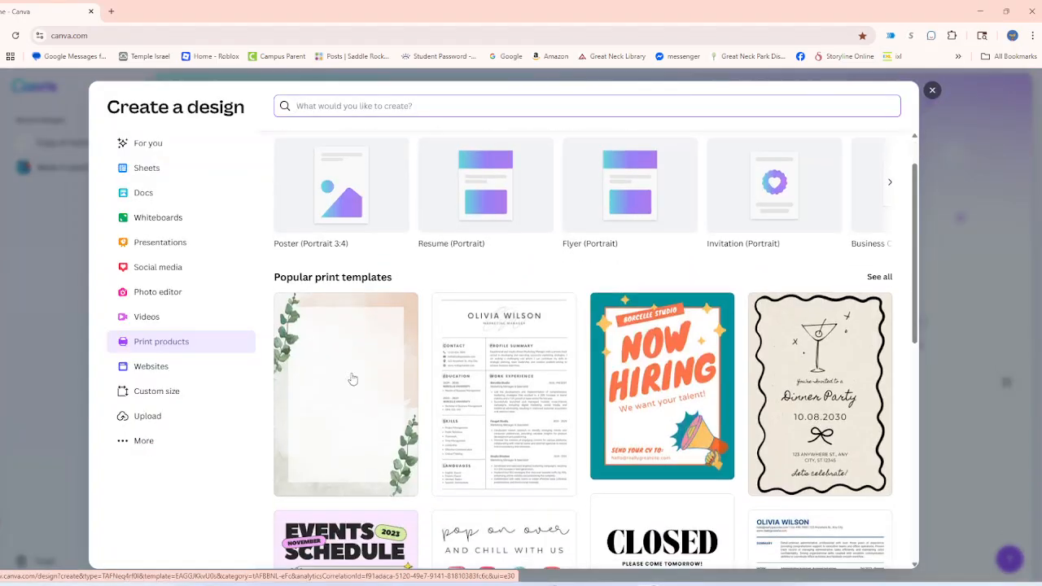
scroll(716, 448, up, 1)
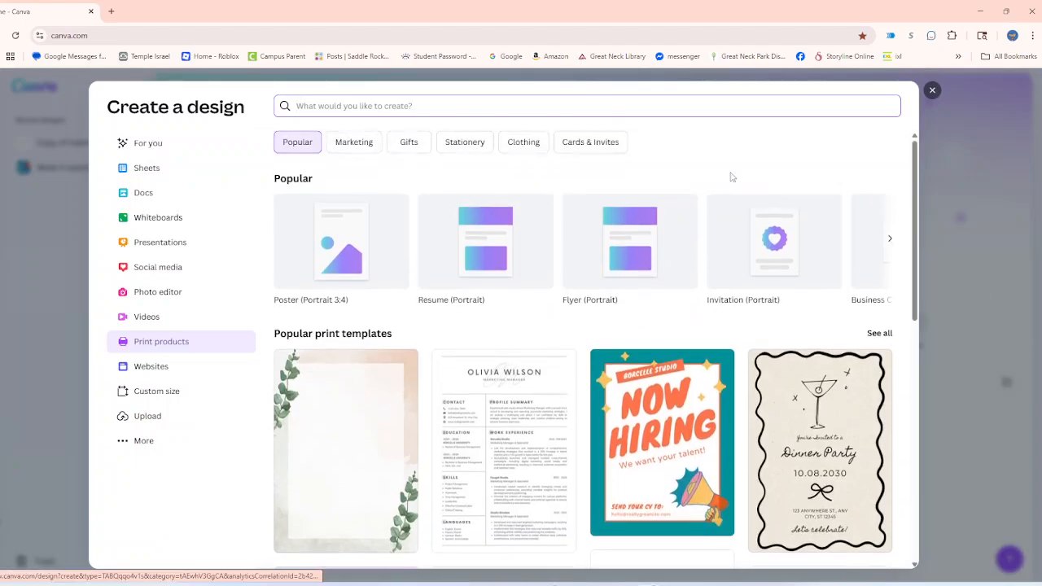
Browse the Cards & Invites print formats from end to end, closing any blank design opened by accident.
click(595, 146)
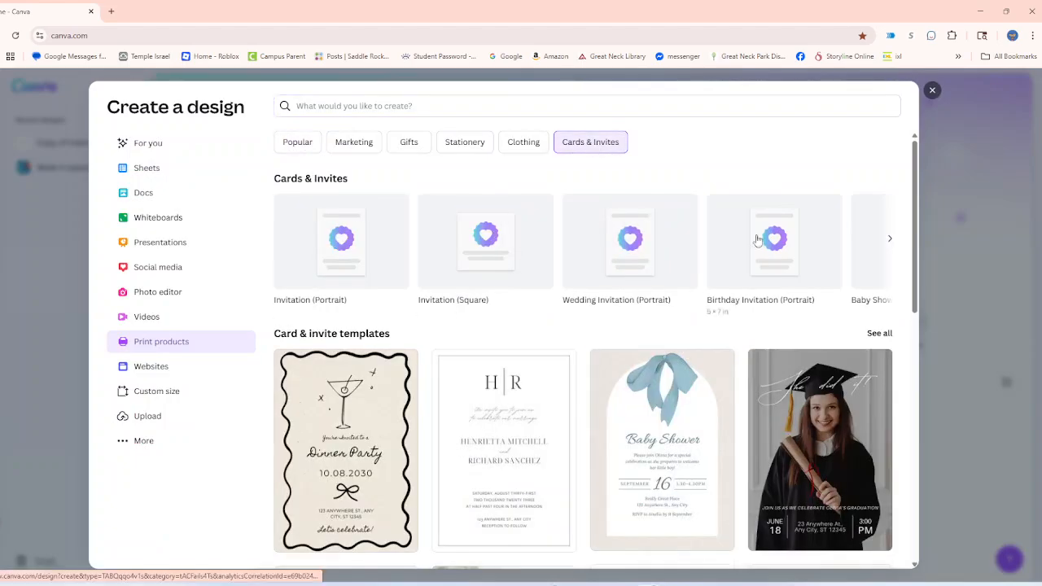
click(890, 242)
click(891, 242)
click(890, 242)
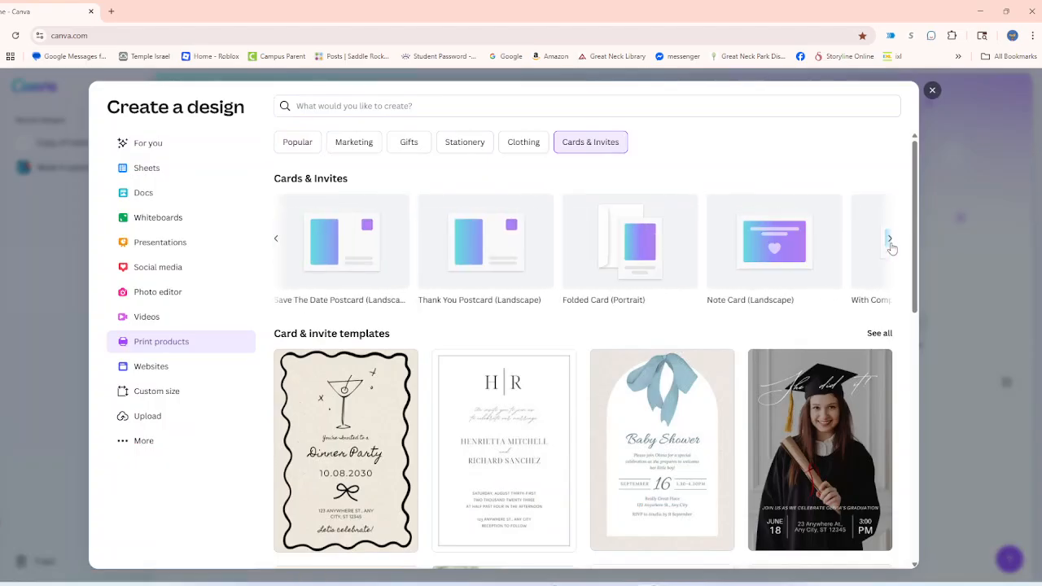
click(891, 242)
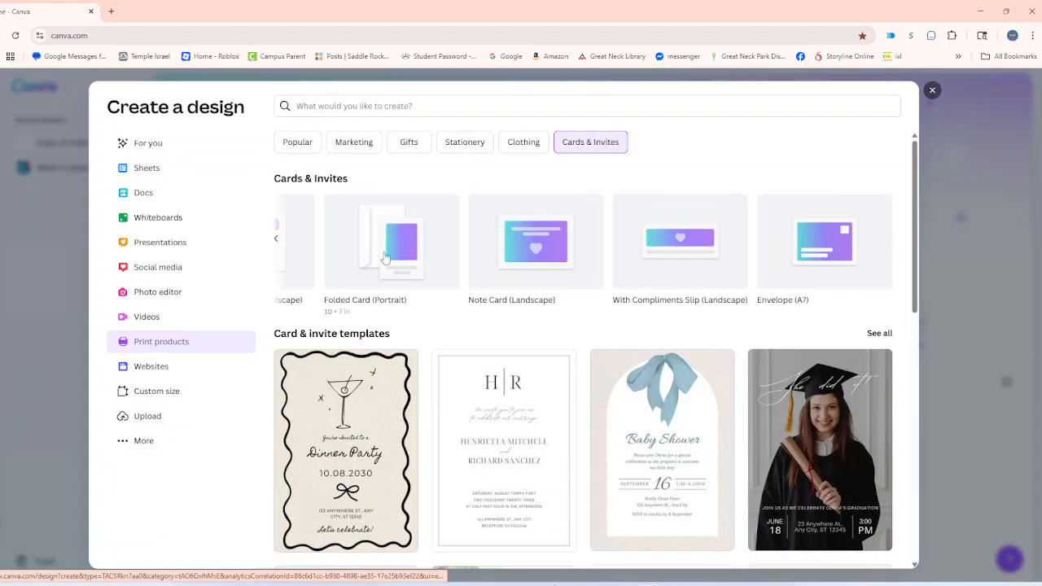
click(276, 239)
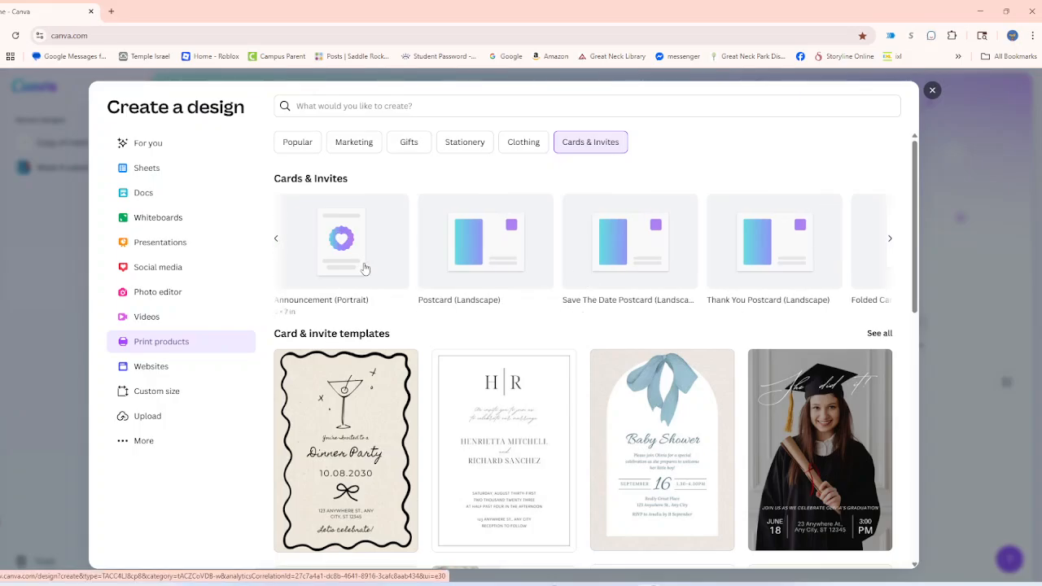
click(273, 239)
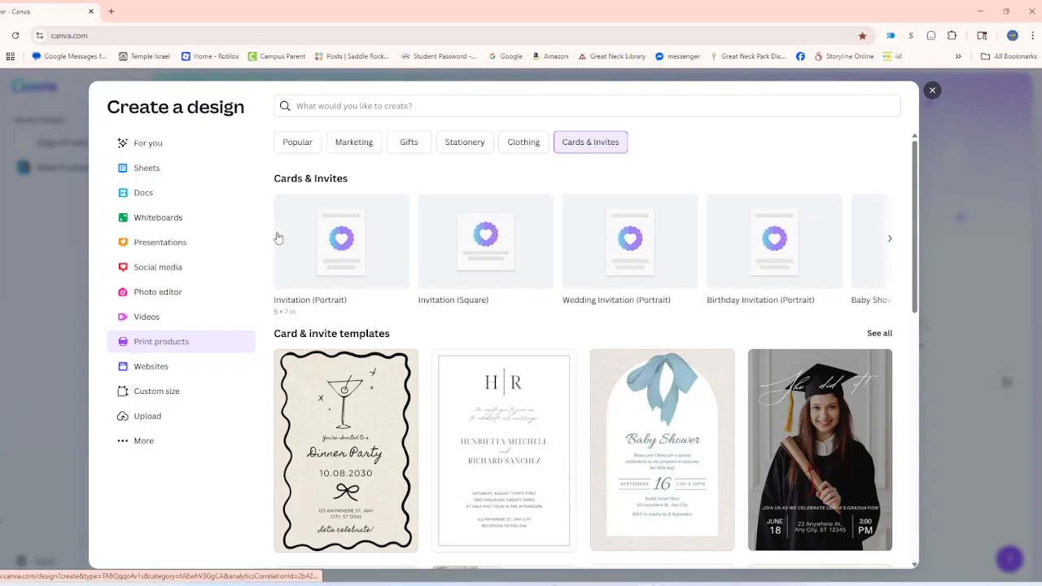
click(275, 236)
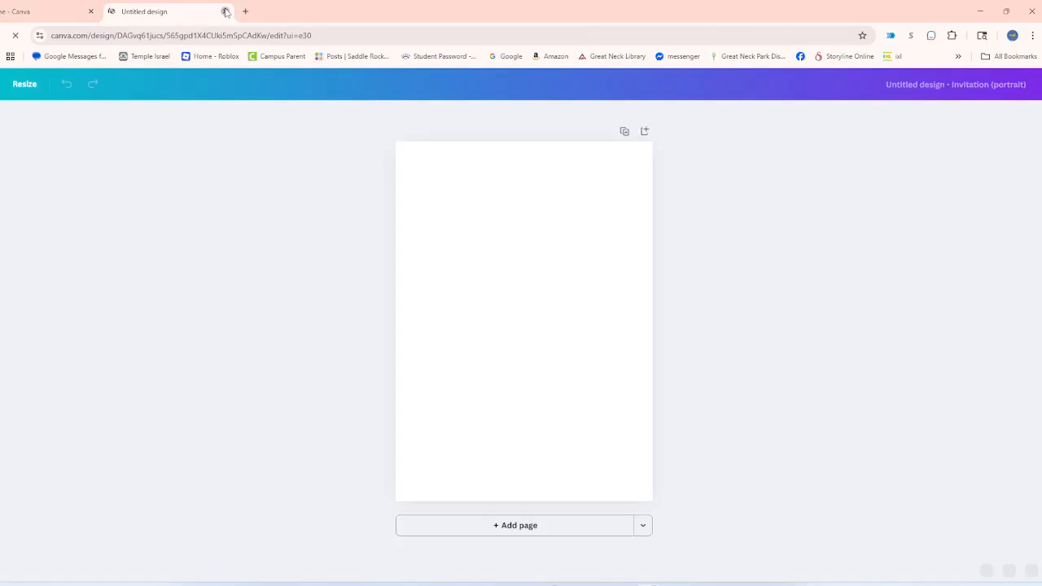
click(225, 11)
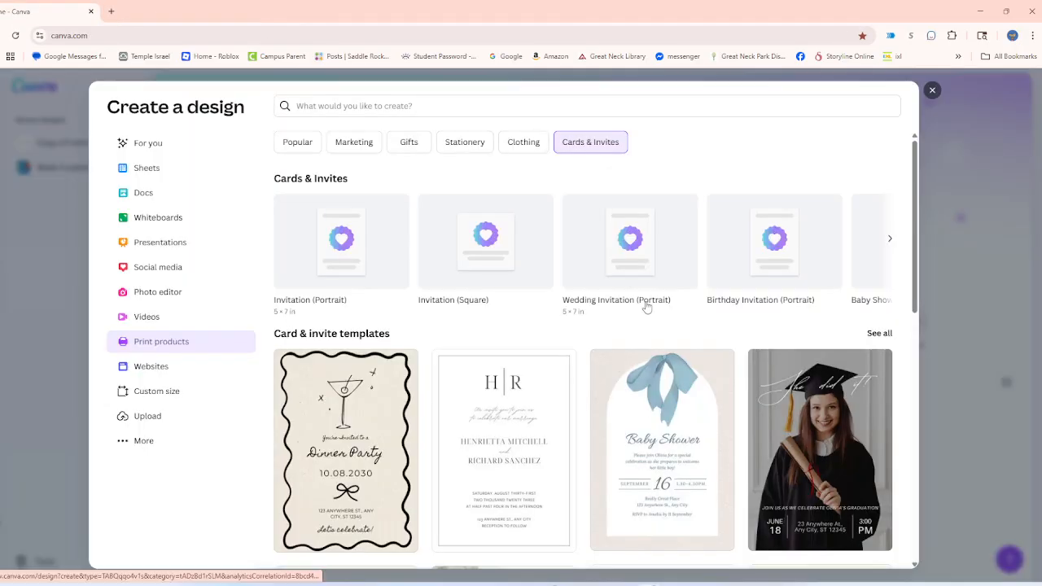
Show the Clothing print products and look through the clothing templates.
click(533, 144)
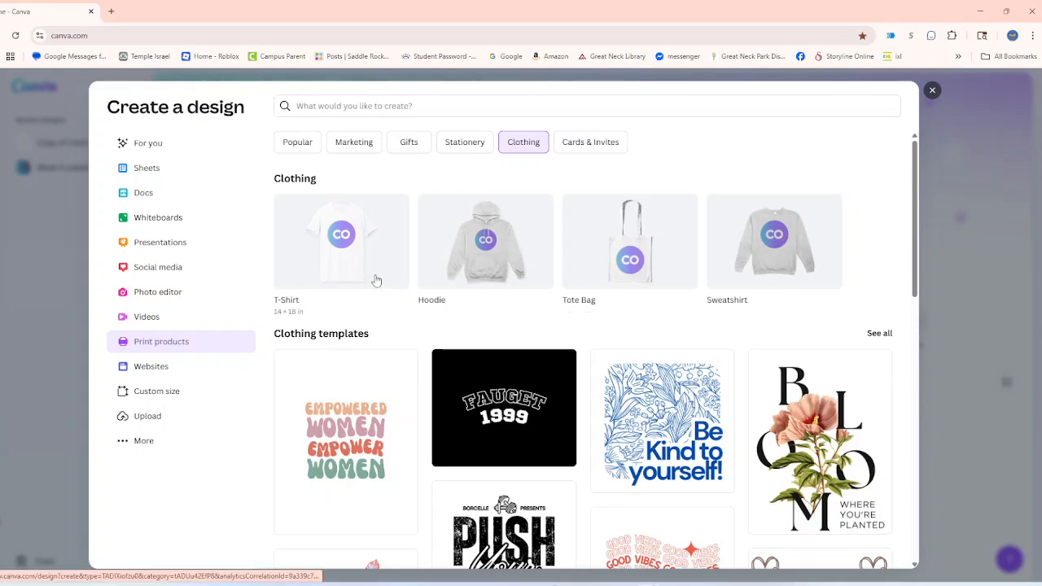
scroll(389, 383, down, 2)
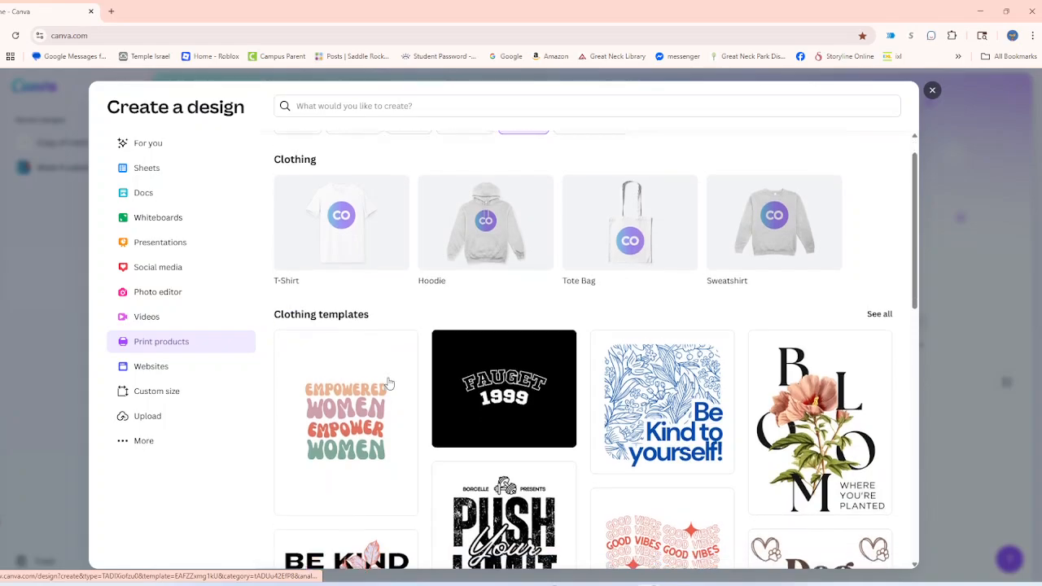
scroll(389, 383, down, 3)
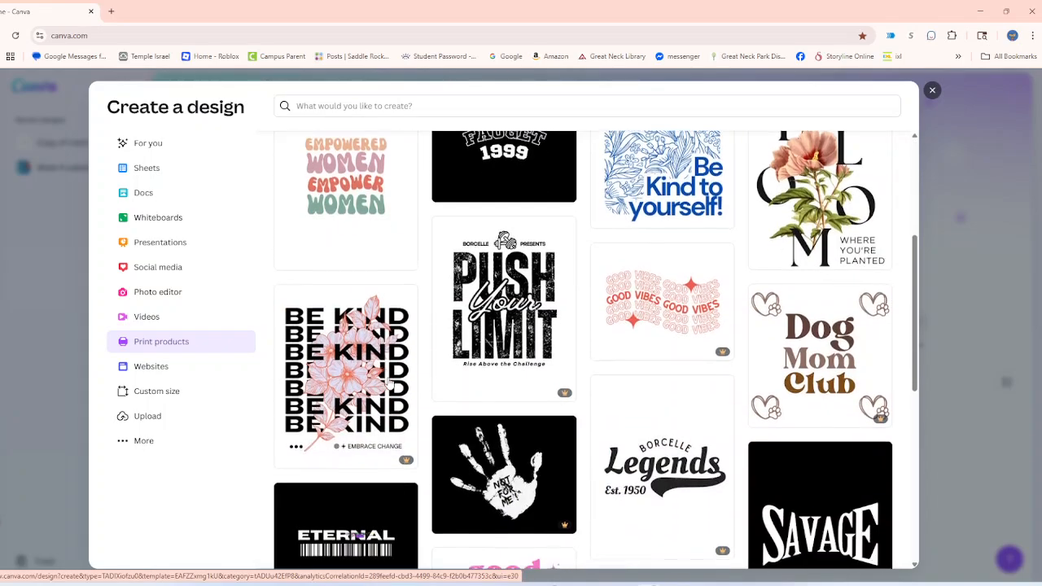
scroll(389, 383, up, 1)
scroll(389, 382, up, 5)
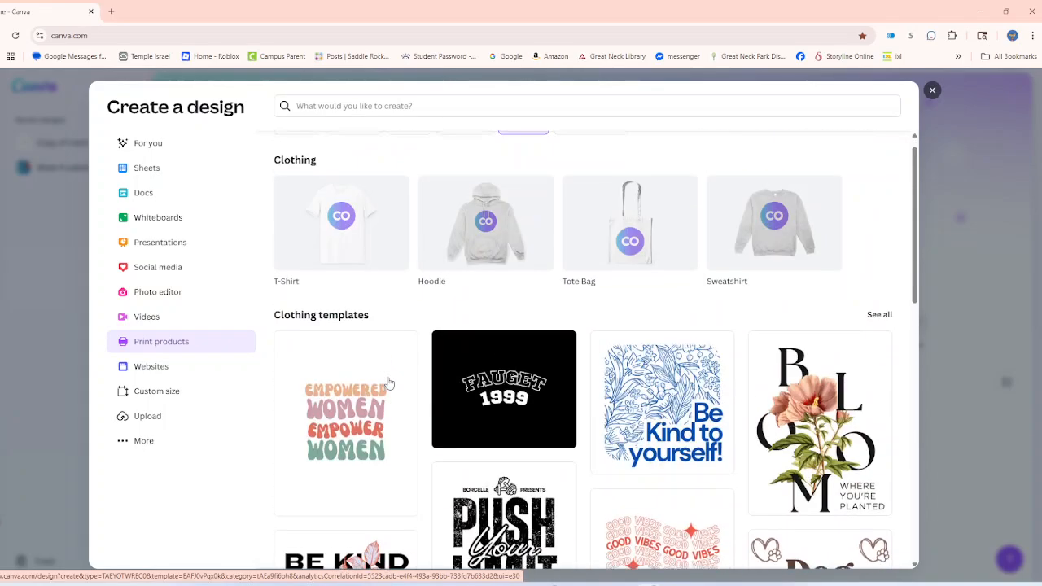
Browse the Stationery print formats through to the last one and back, closing any design tab opened by accident.
click(462, 150)
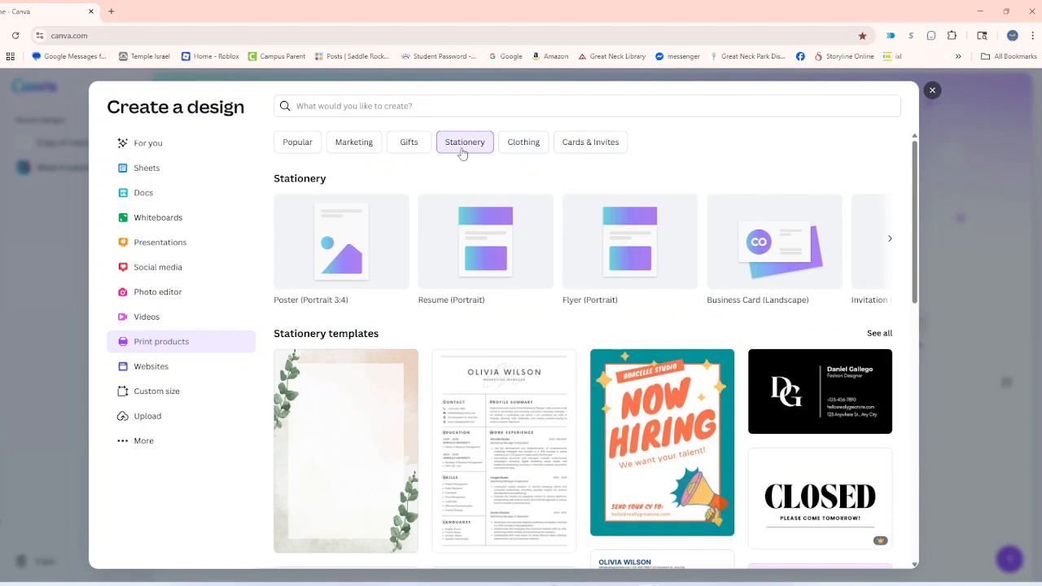
click(889, 240)
click(889, 241)
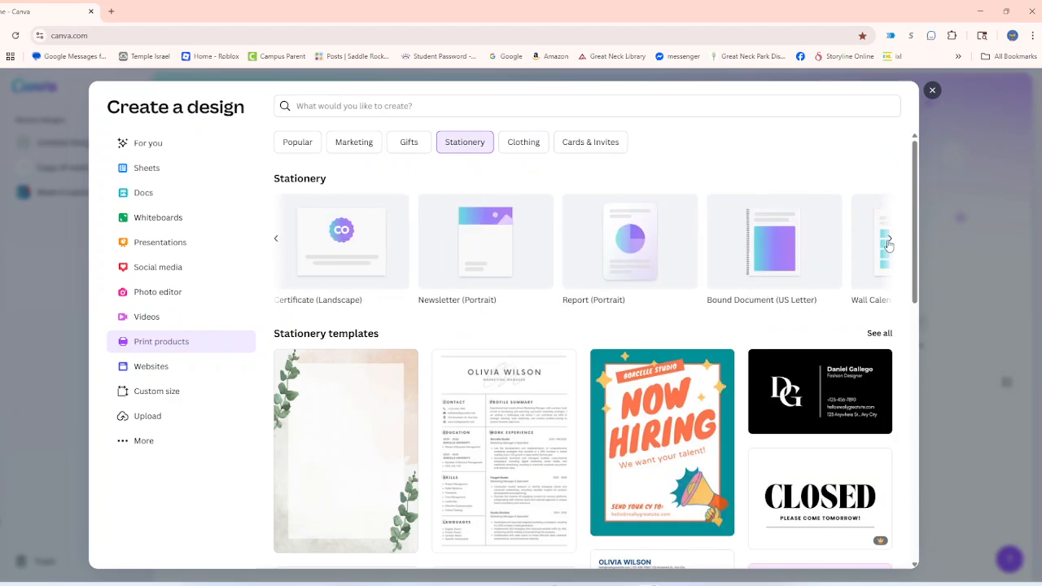
click(889, 242)
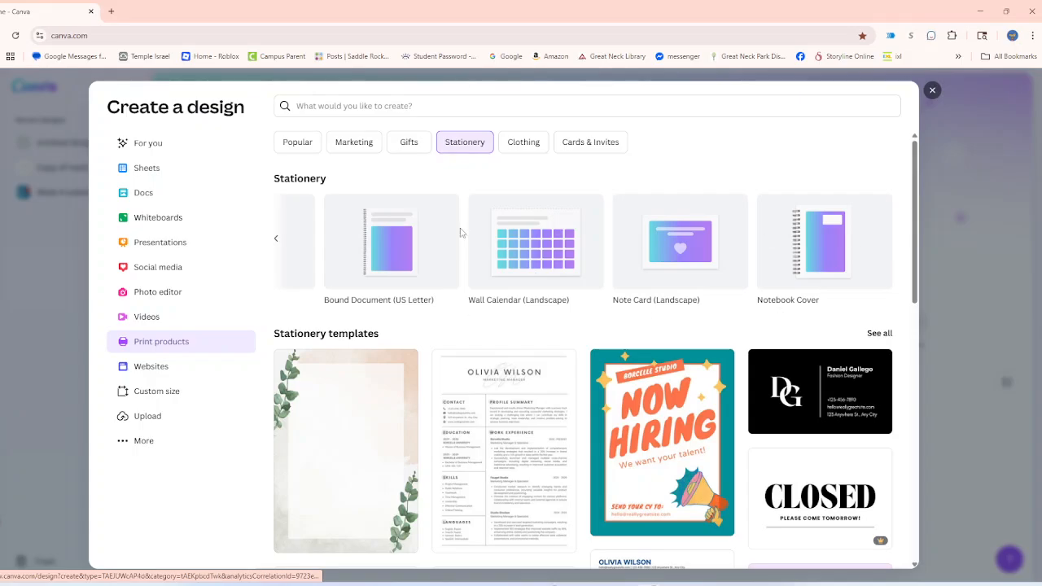
click(275, 249)
click(275, 250)
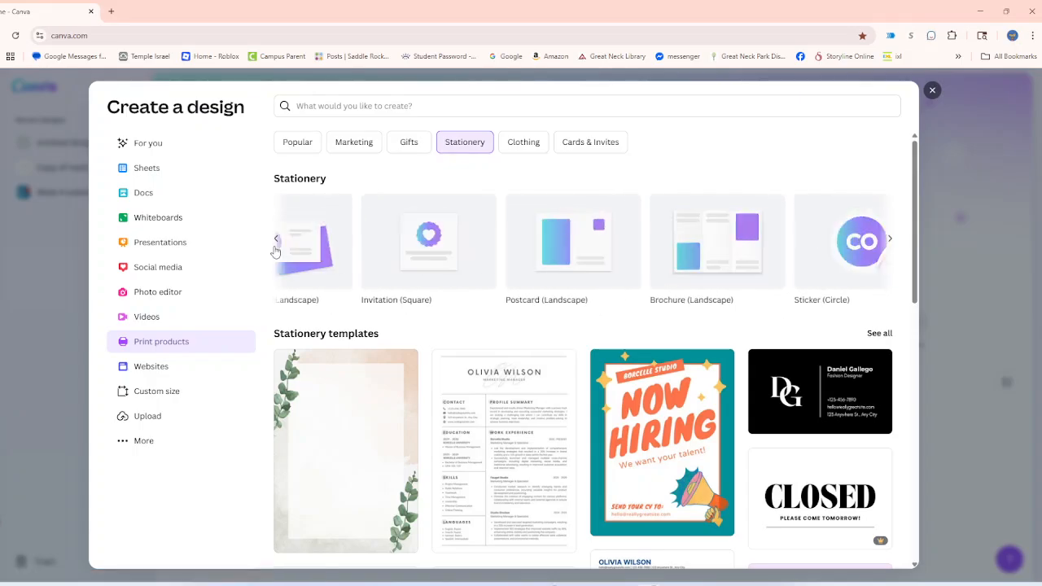
click(276, 249)
click(276, 250)
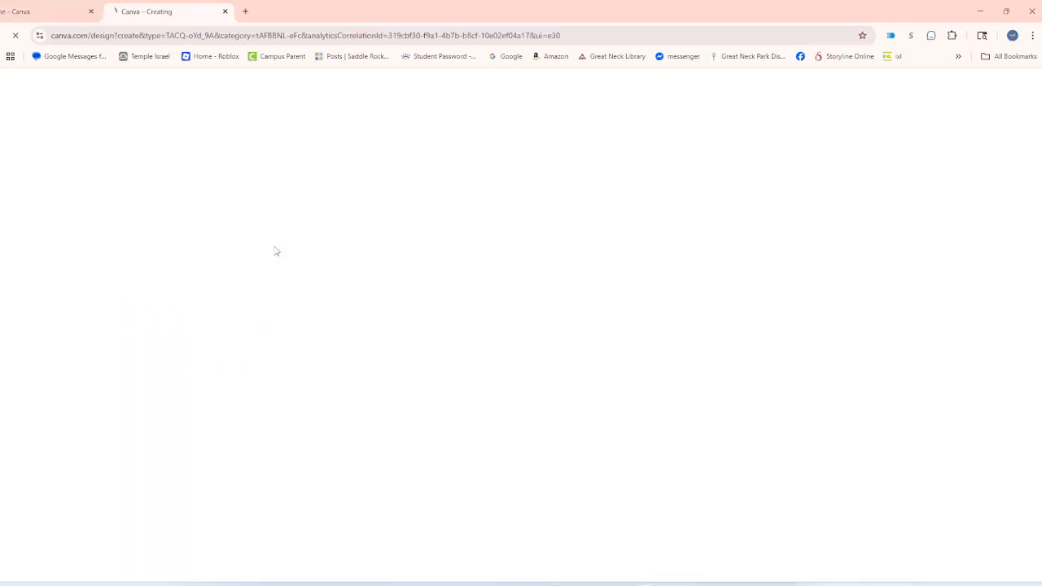
click(224, 12)
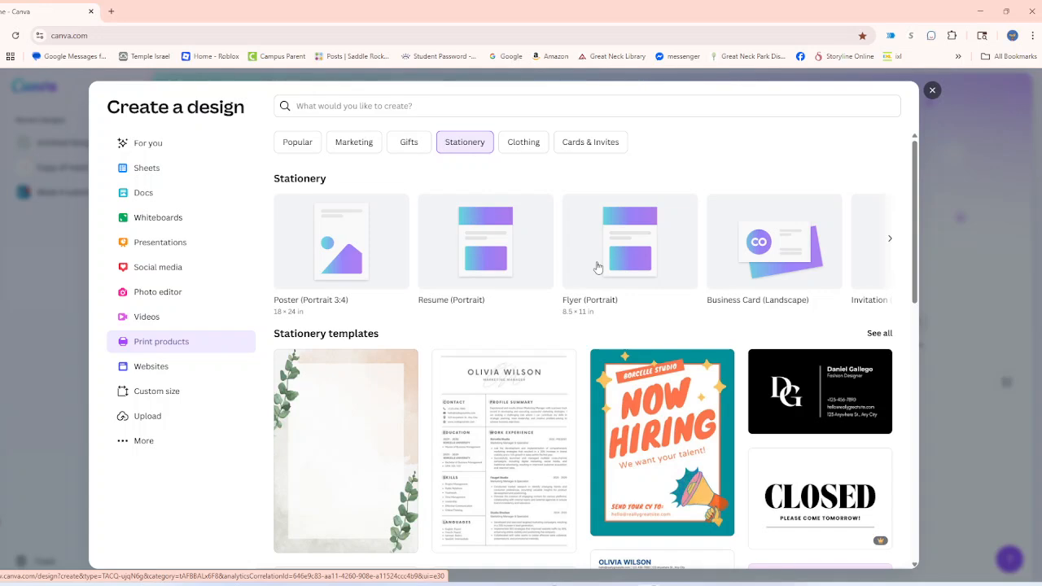
Show the Gifts print products and browse through the available gift formats.
click(410, 145)
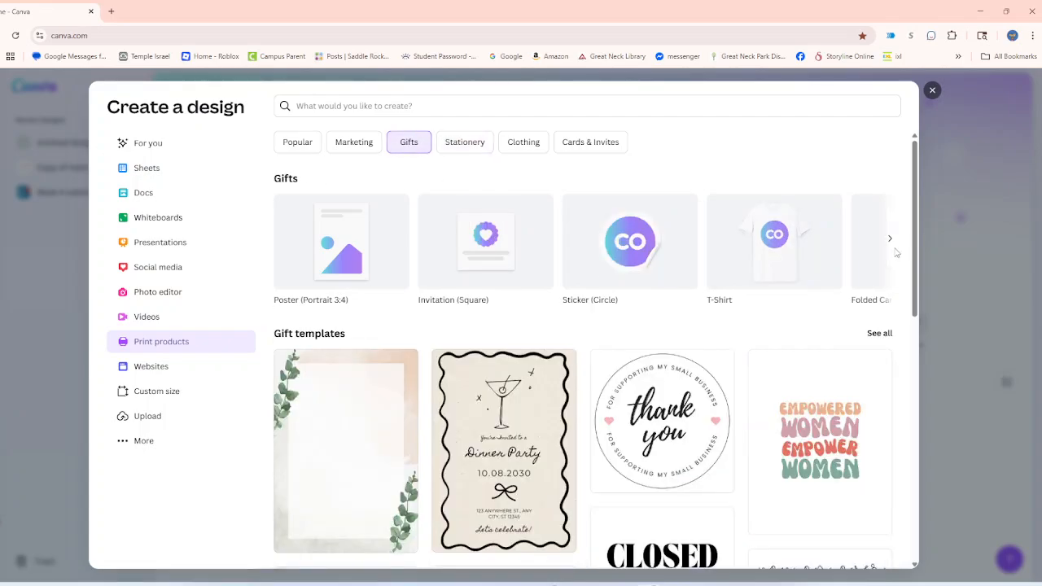
click(888, 243)
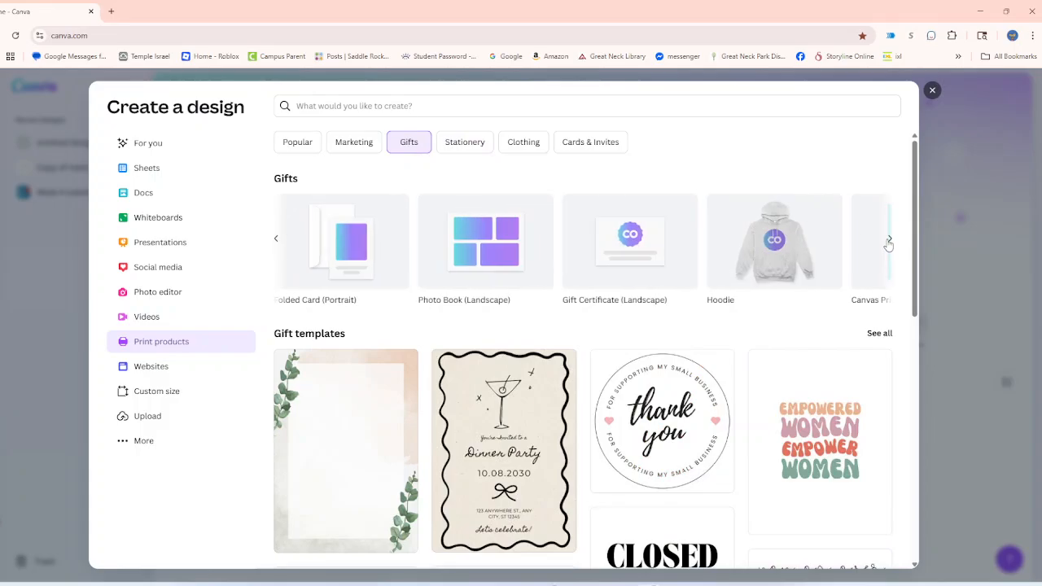
click(888, 242)
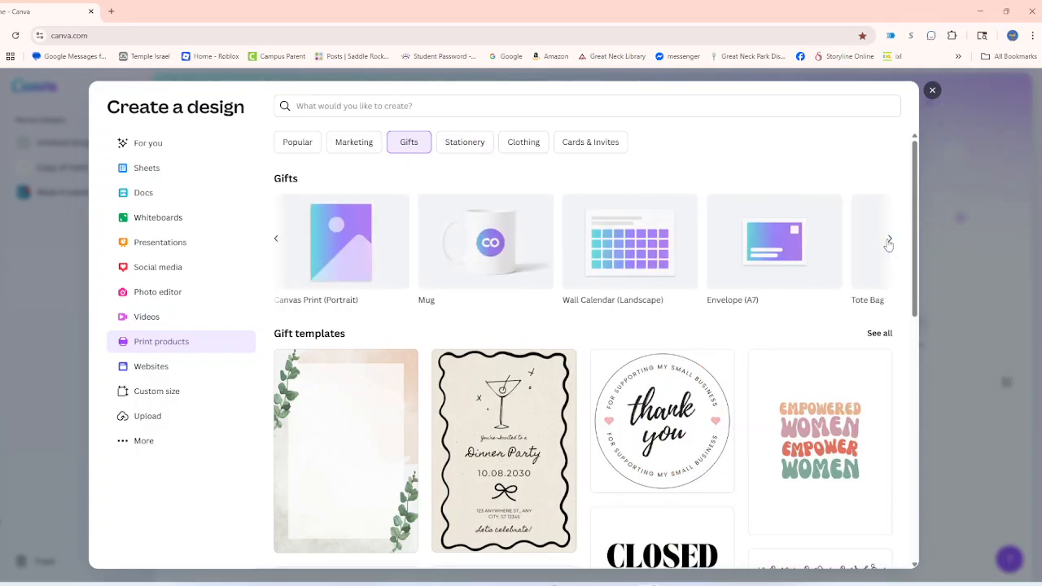
Browse the Marketing print formats, then return to the Popular print products.
click(355, 141)
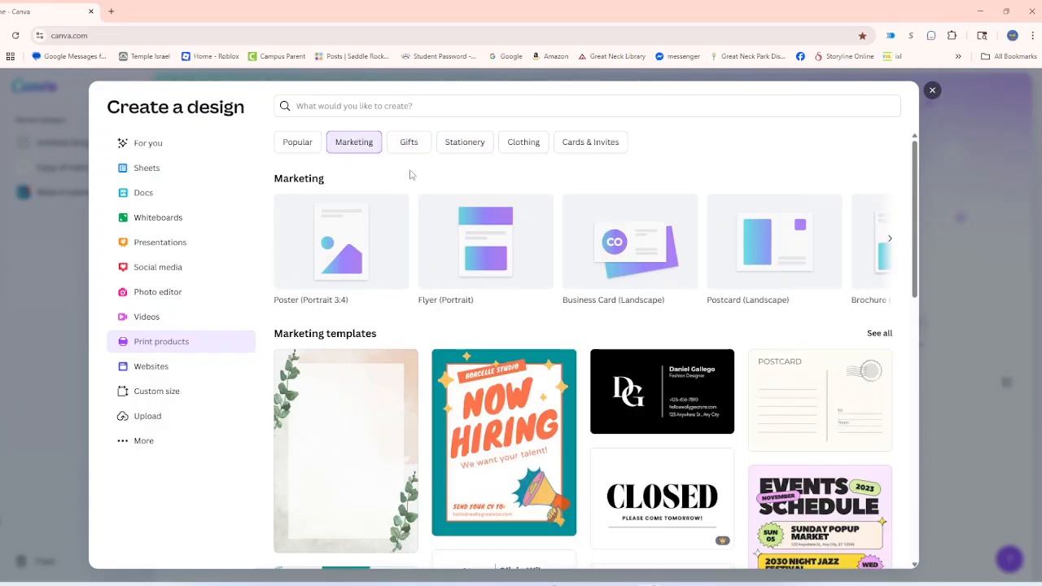
click(890, 240)
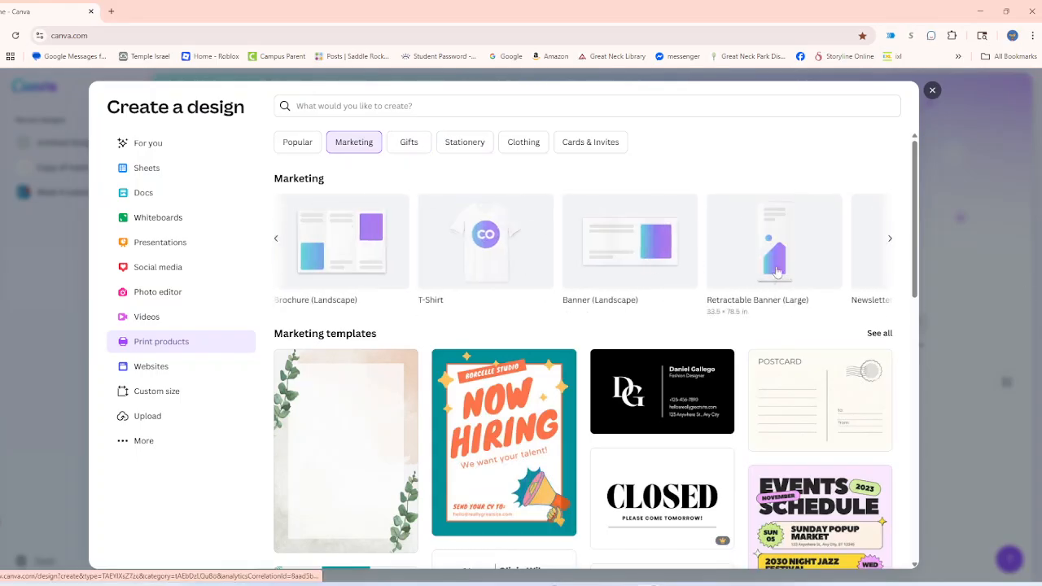
click(890, 240)
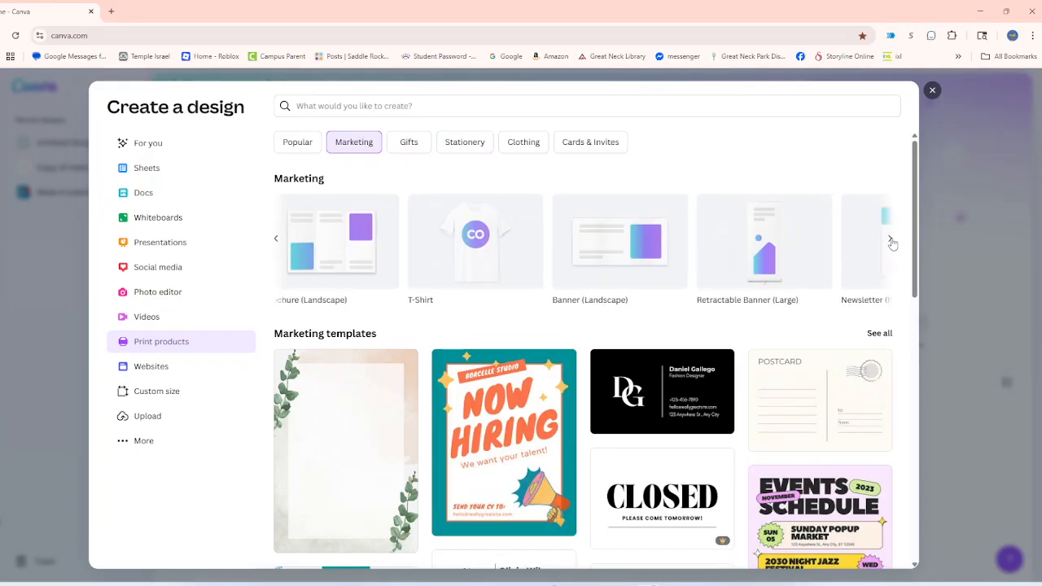
click(889, 241)
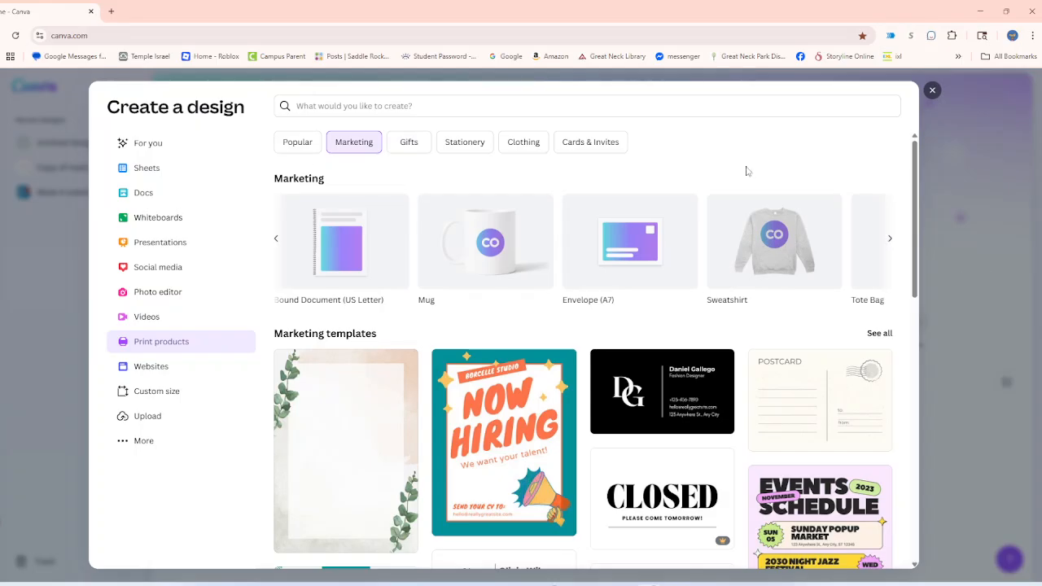
click(309, 147)
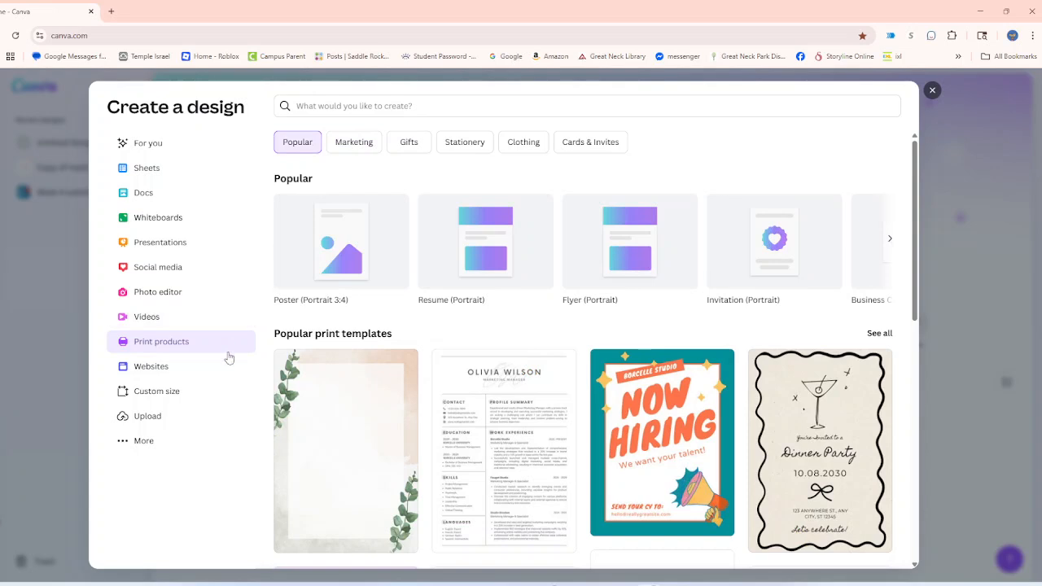
Show the Websites design category and browse its website types through to the last one and back.
click(200, 367)
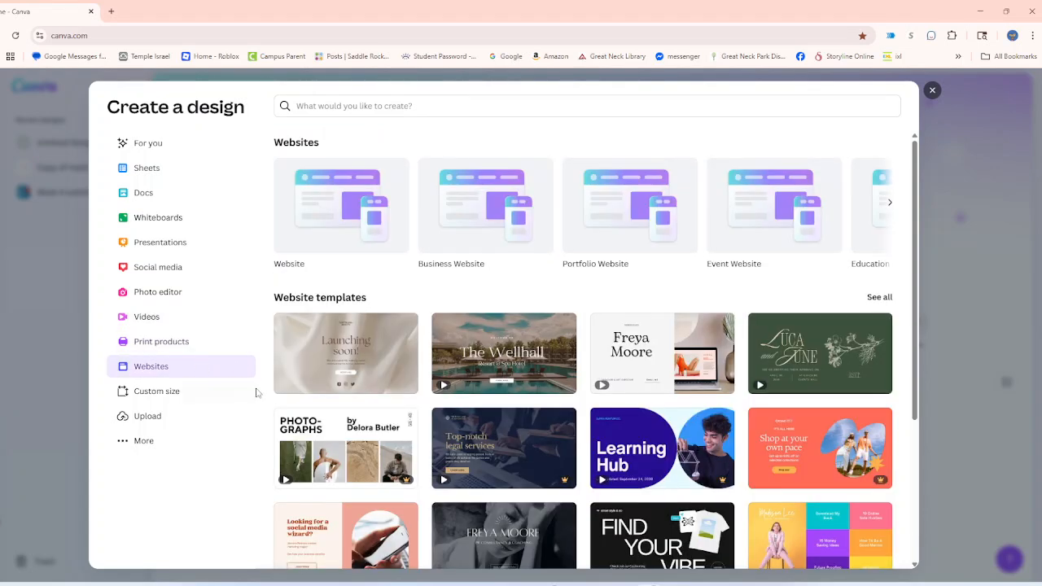
click(890, 204)
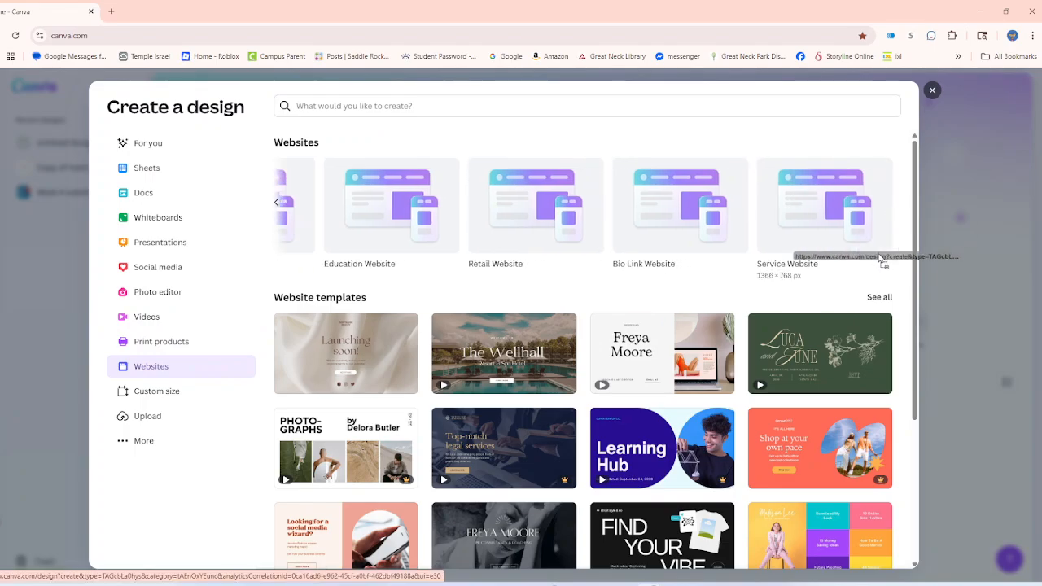
click(277, 204)
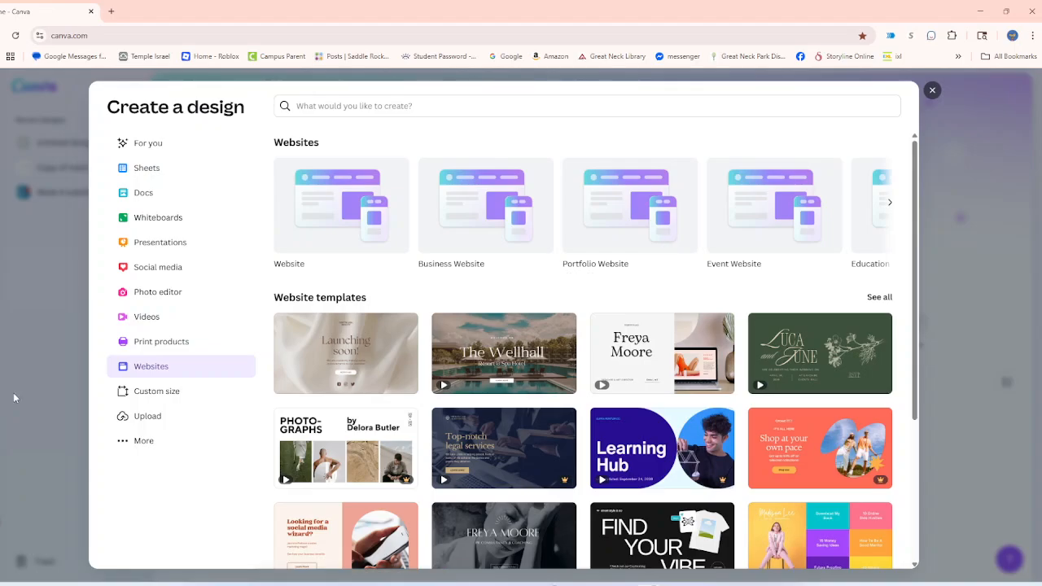
Show the Videos design category and browse its video formats through to the last one.
click(151, 328)
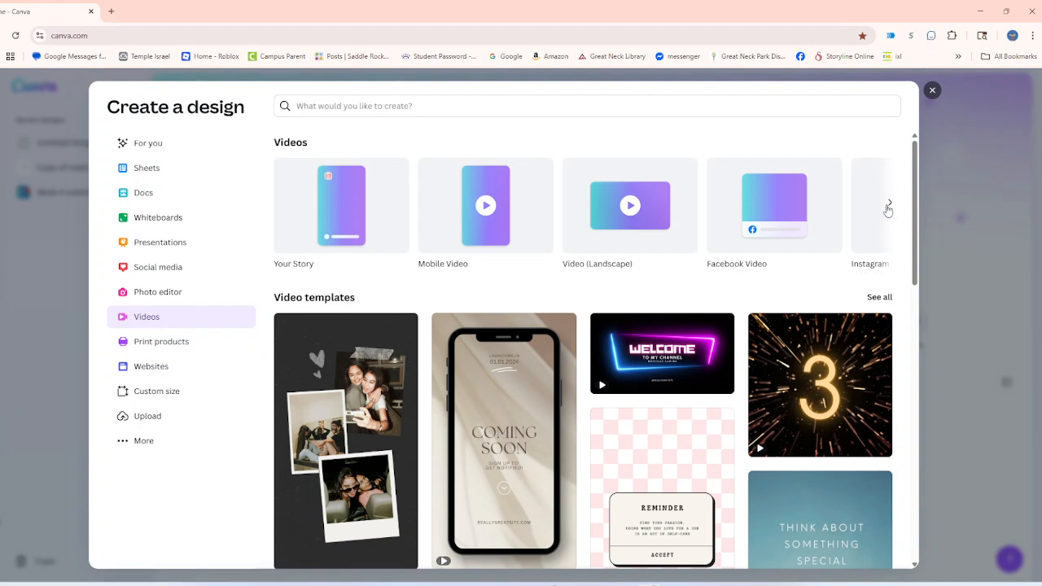
click(888, 205)
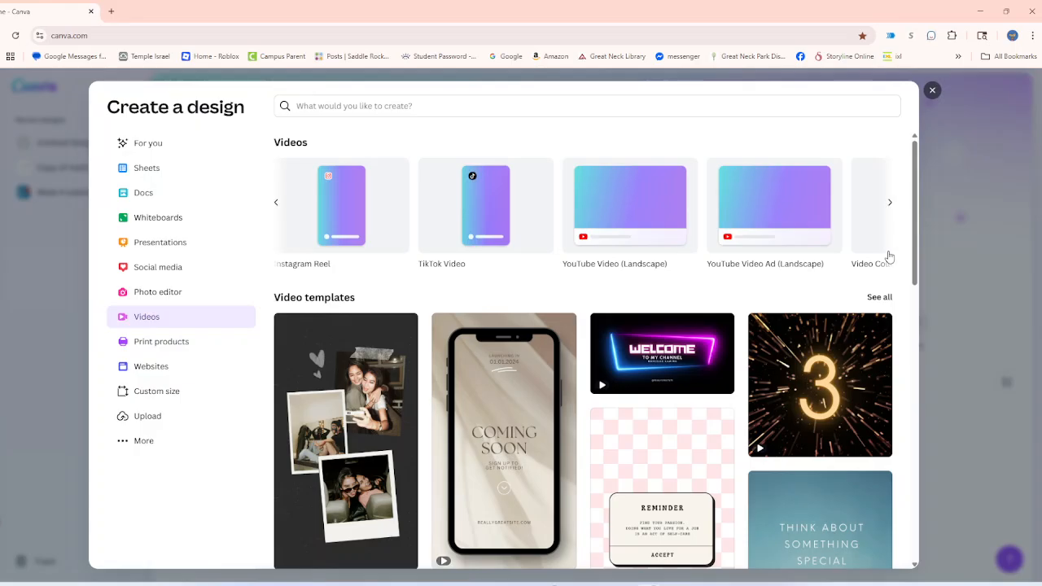
click(889, 204)
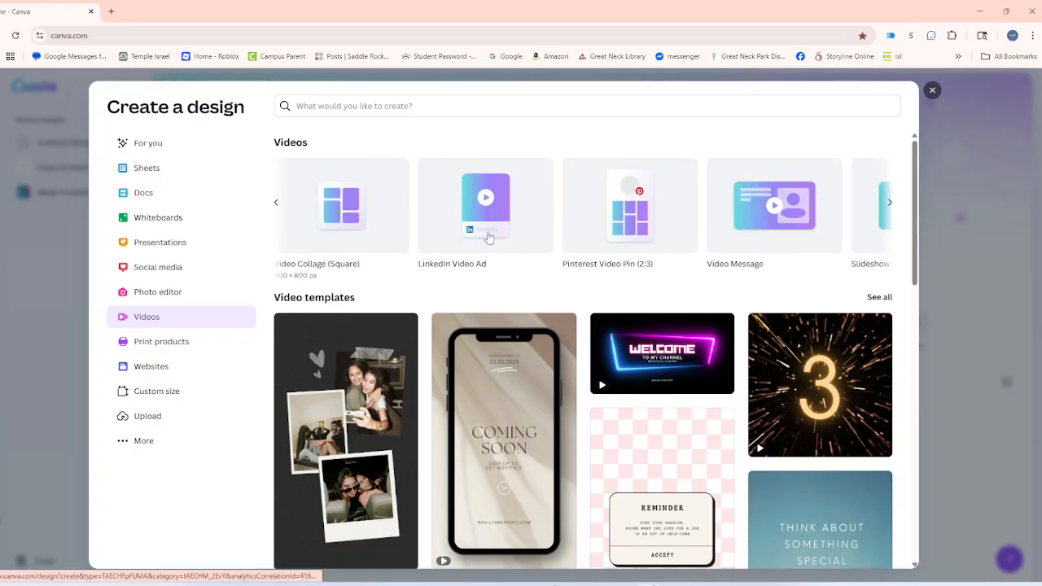
click(890, 204)
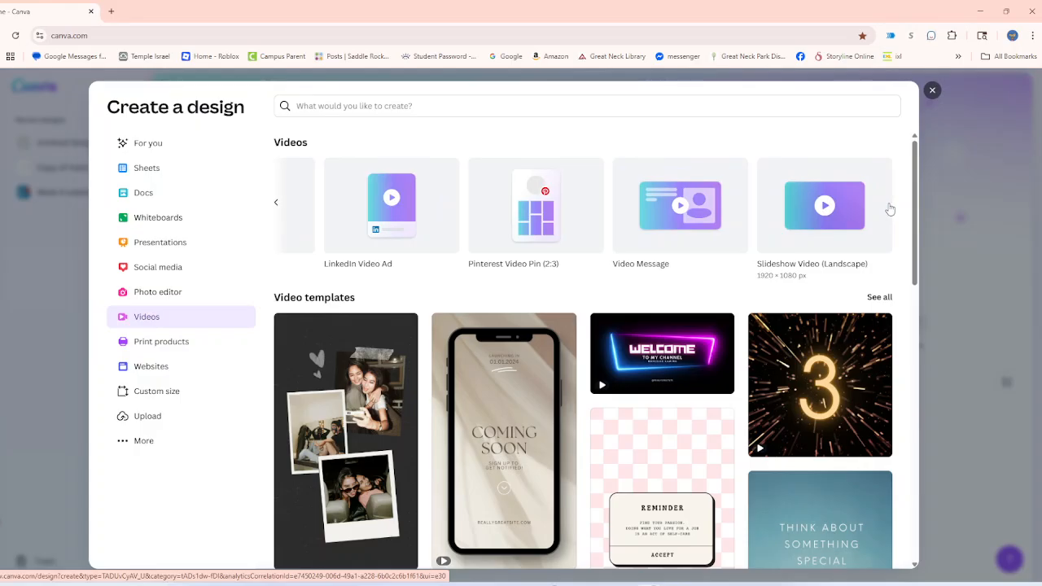
Show the Photo editor category and look over its top-pick editing tools.
click(175, 291)
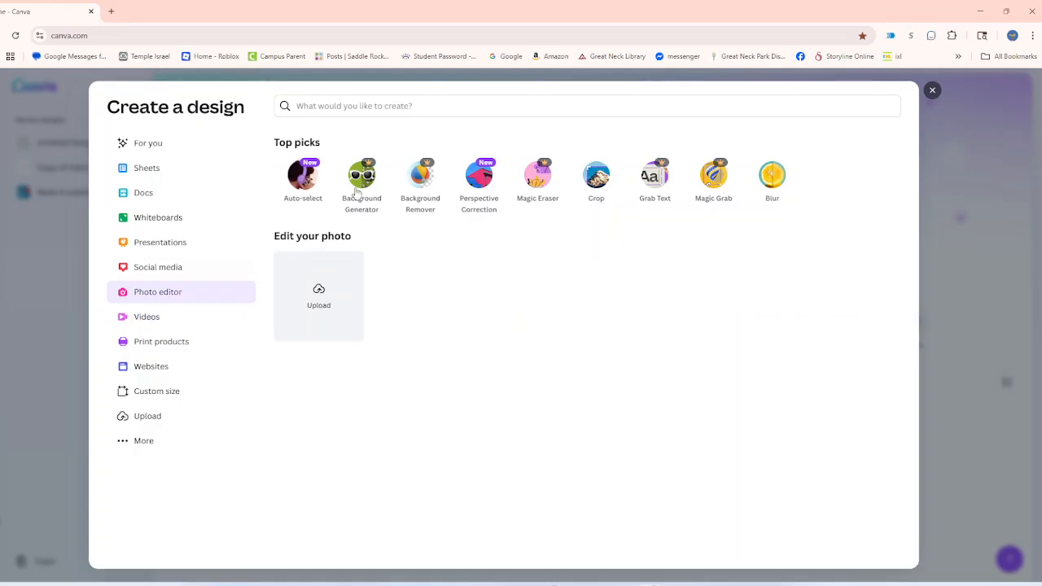
click(181, 274)
click(142, 292)
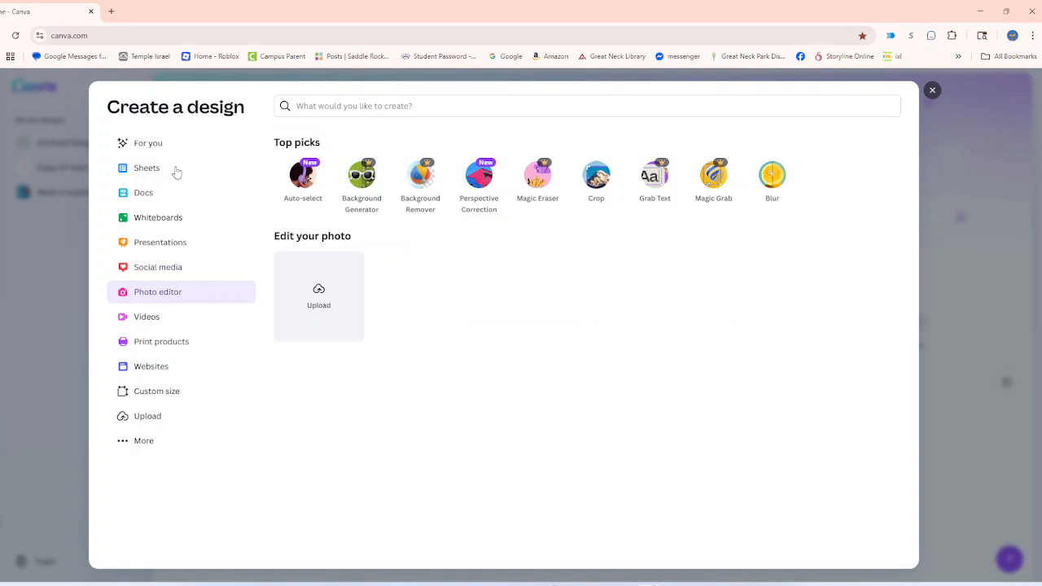
Show the Social media category and browse its popular formats through to the last one.
click(218, 276)
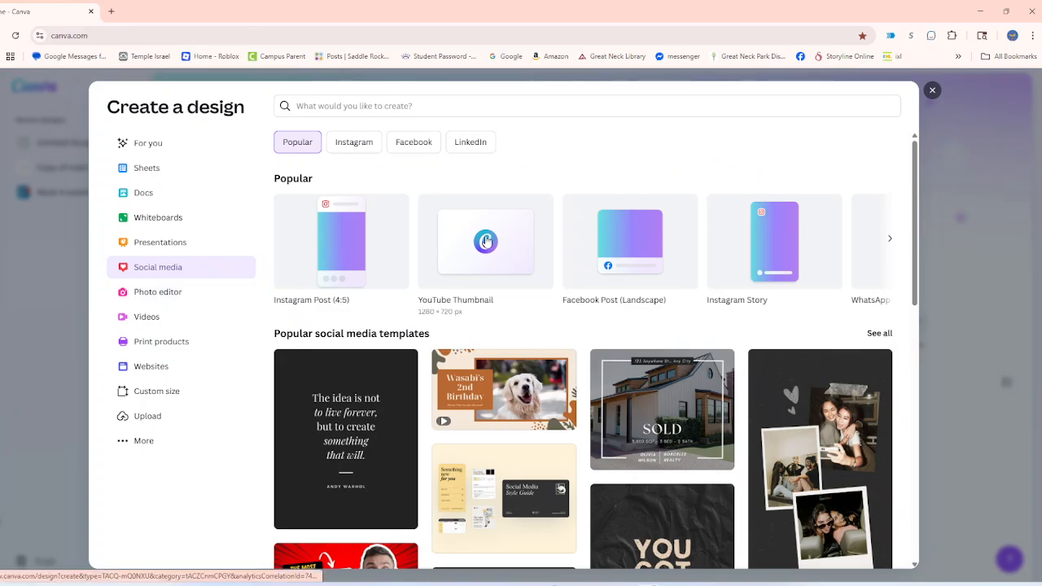
click(889, 241)
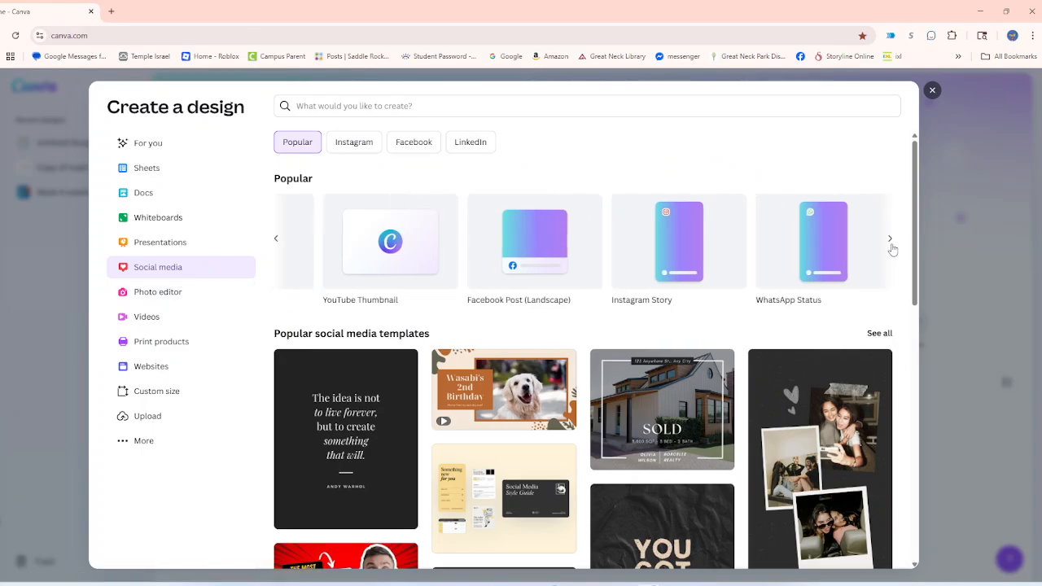
click(891, 244)
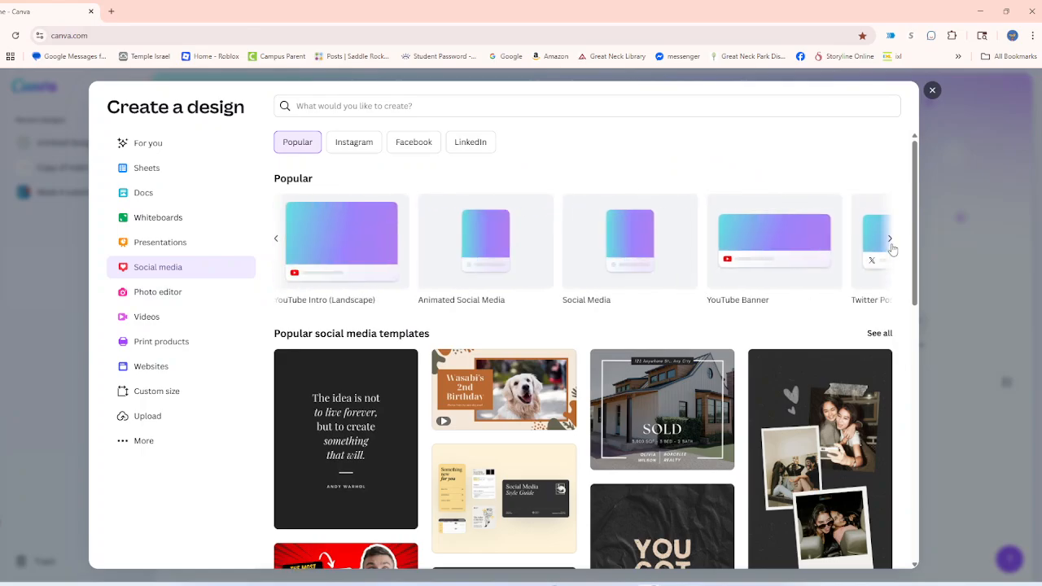
click(890, 241)
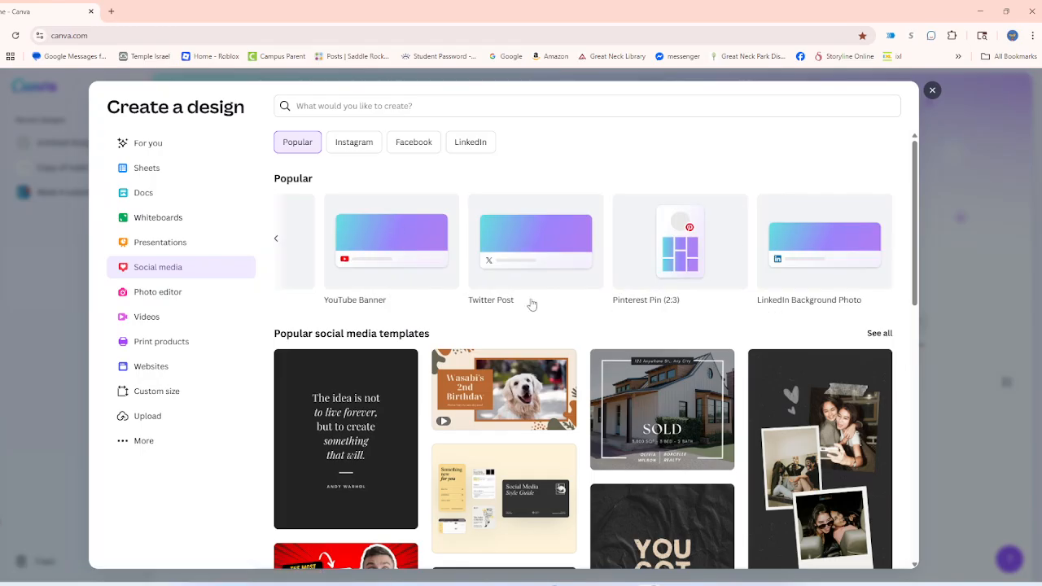
Show the Presentations and Whiteboards categories in turn, browsing each one's design types through to the last.
click(189, 241)
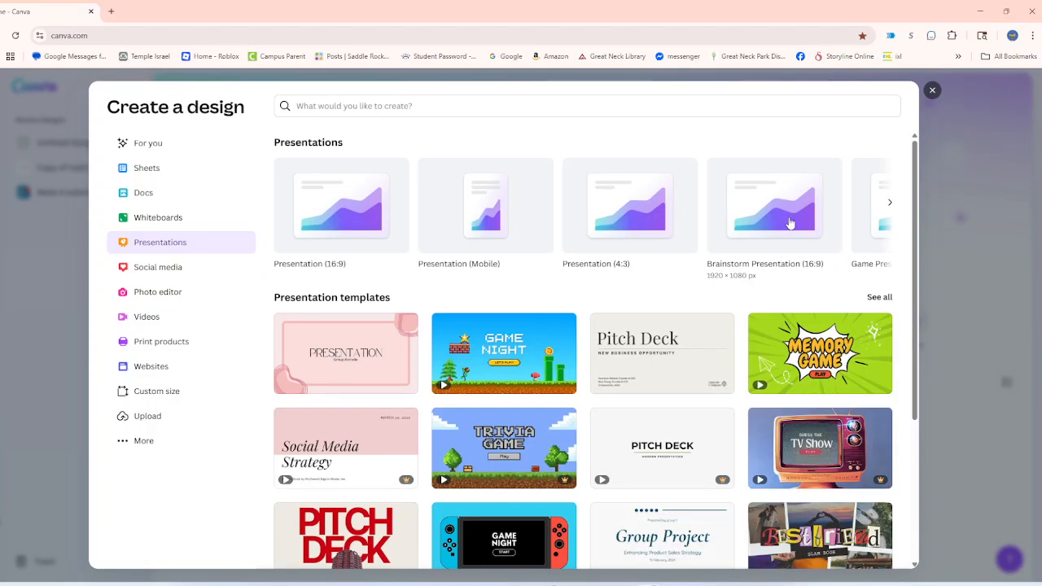
click(890, 203)
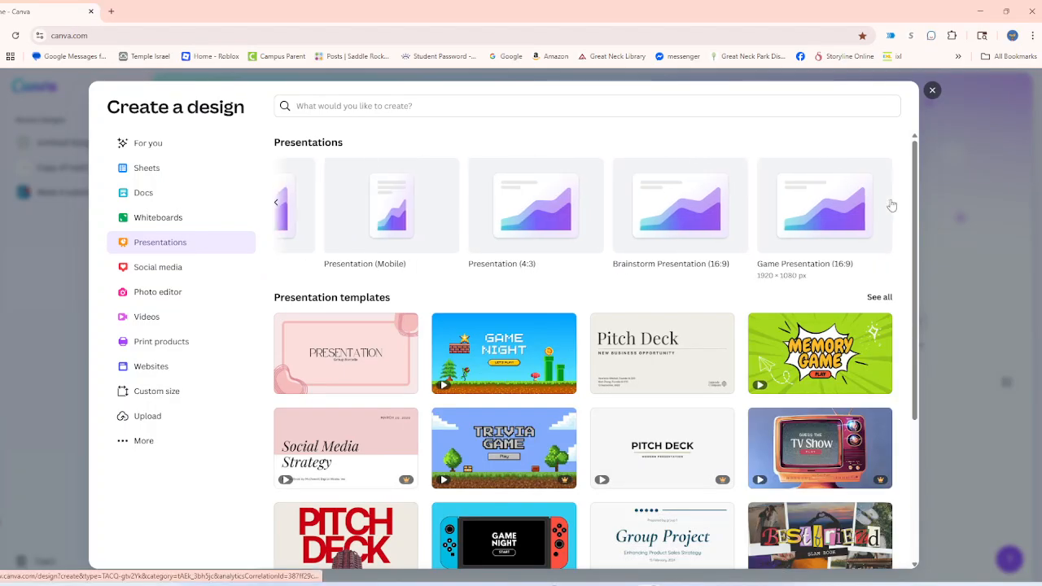
click(191, 220)
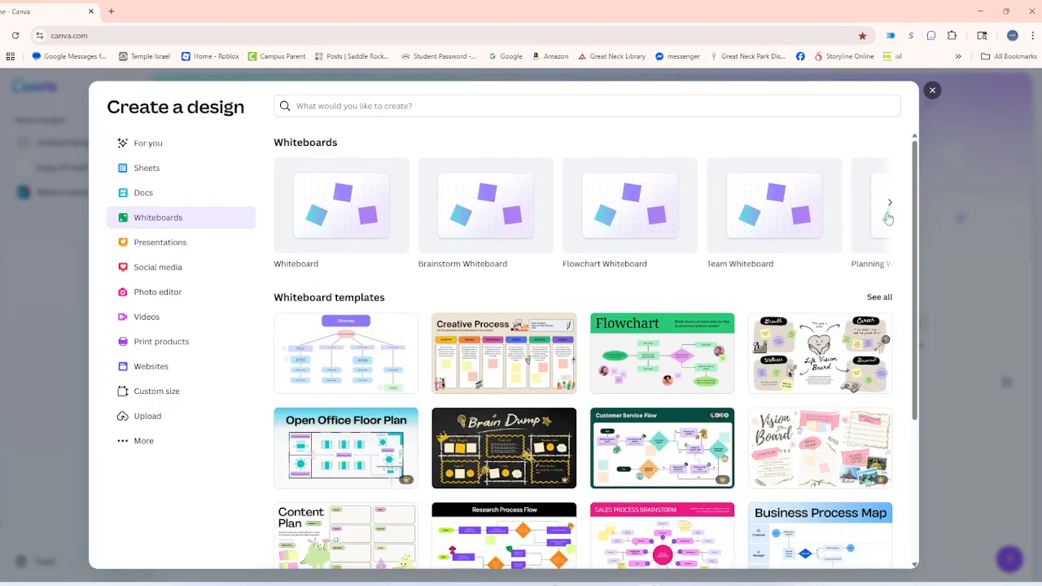
click(888, 214)
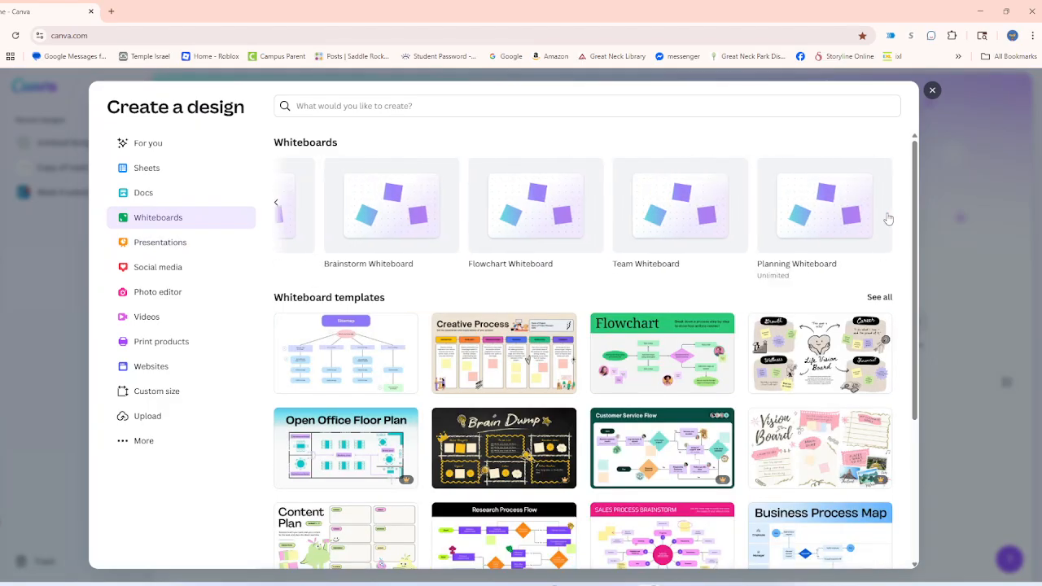
Show the Docs and Sheets design categories, then return to the Print products.
click(170, 206)
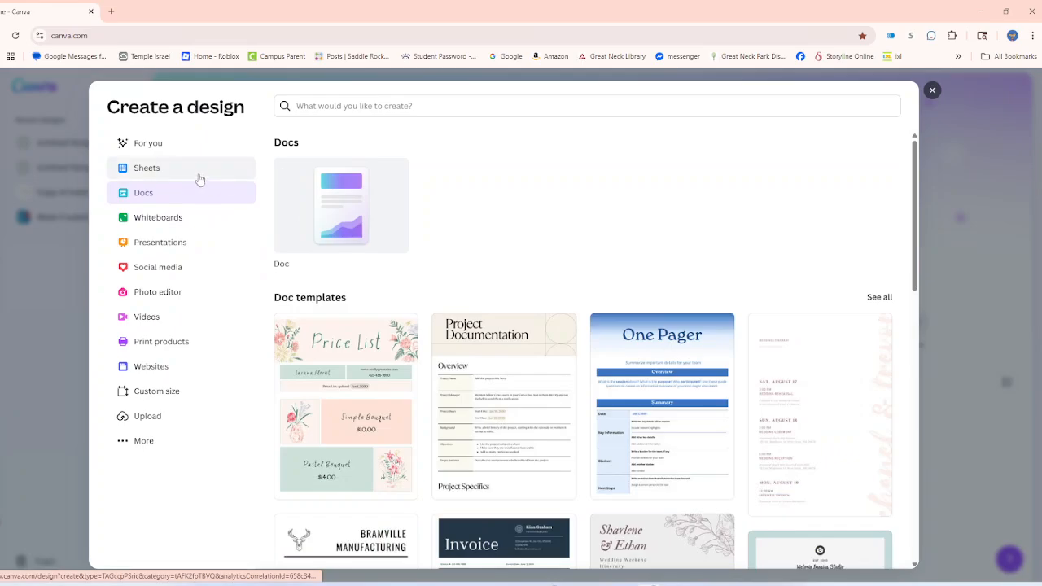
click(198, 178)
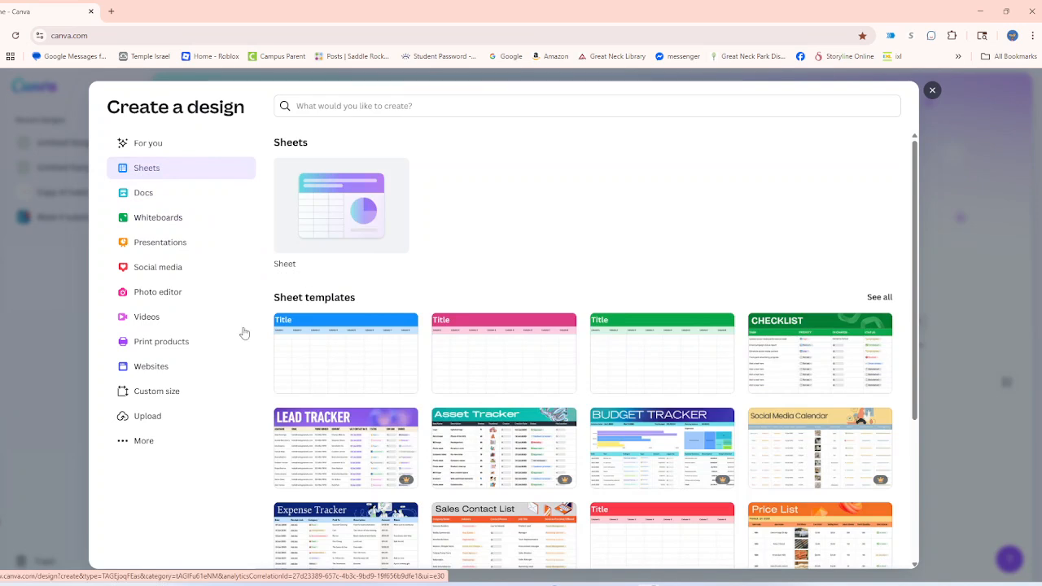
click(210, 348)
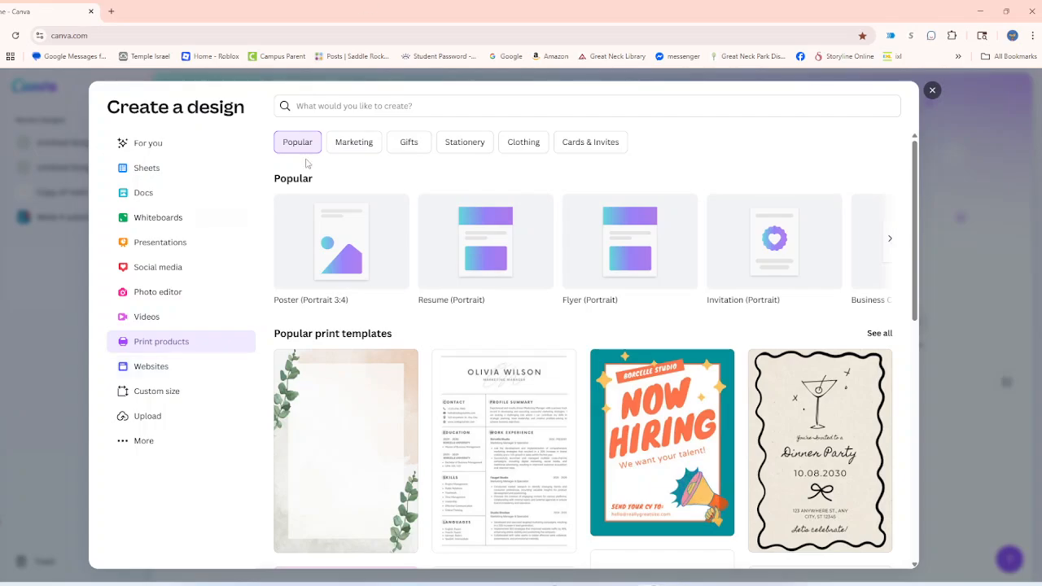
Create a blank Presentation (16:9) design from the Presentations category.
click(204, 244)
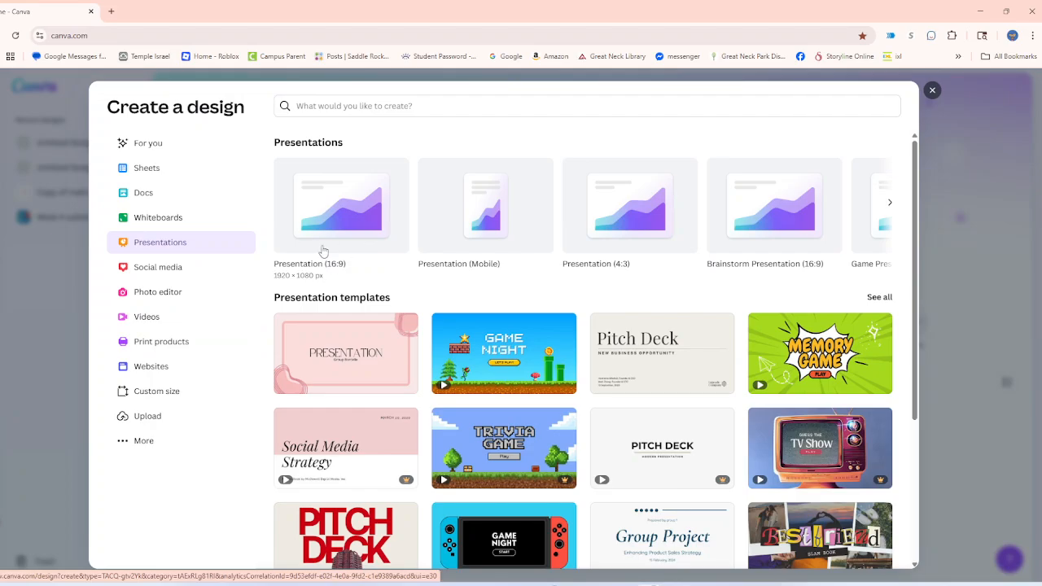
click(345, 195)
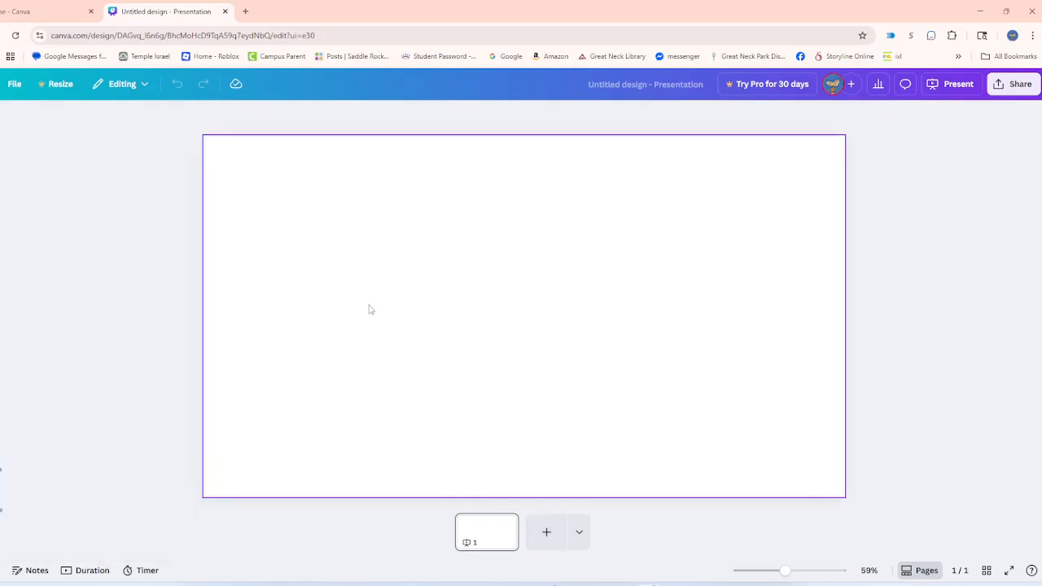
Set the blank page's background to the default purple-to-turquoise gradient.
mouse_move(2, 124)
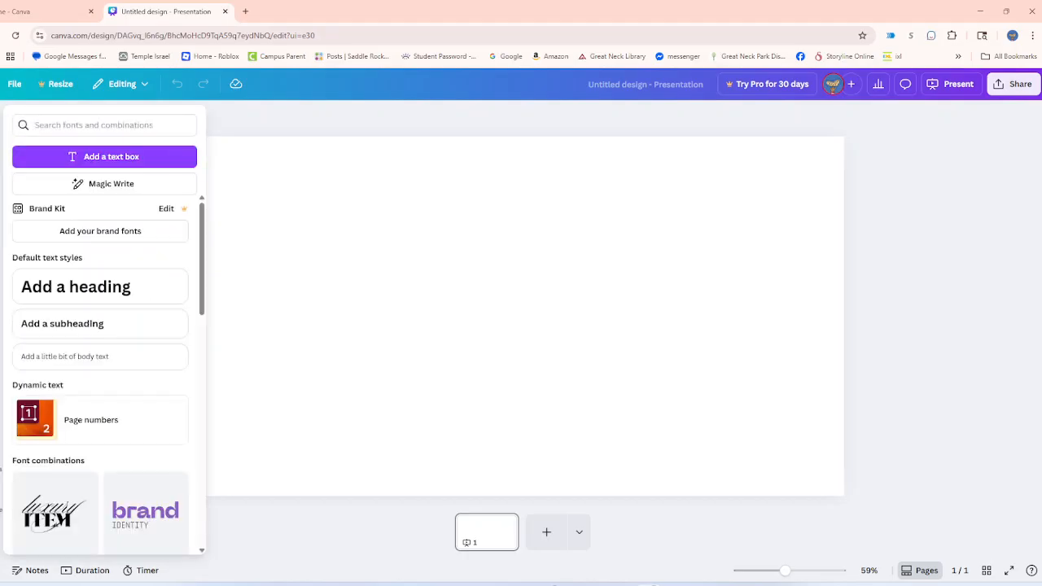
mouse_move(2, 170)
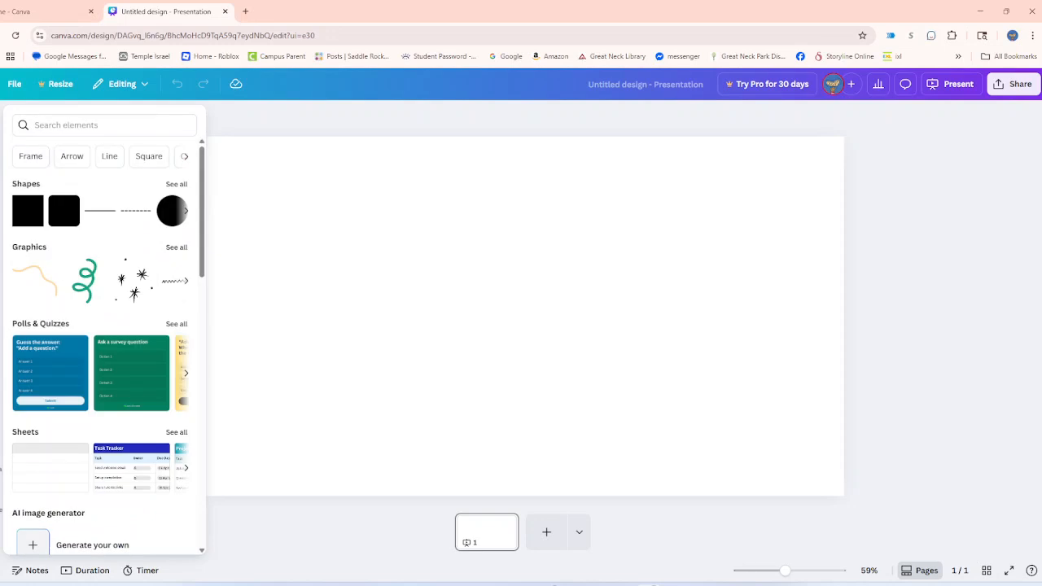
click(431, 179)
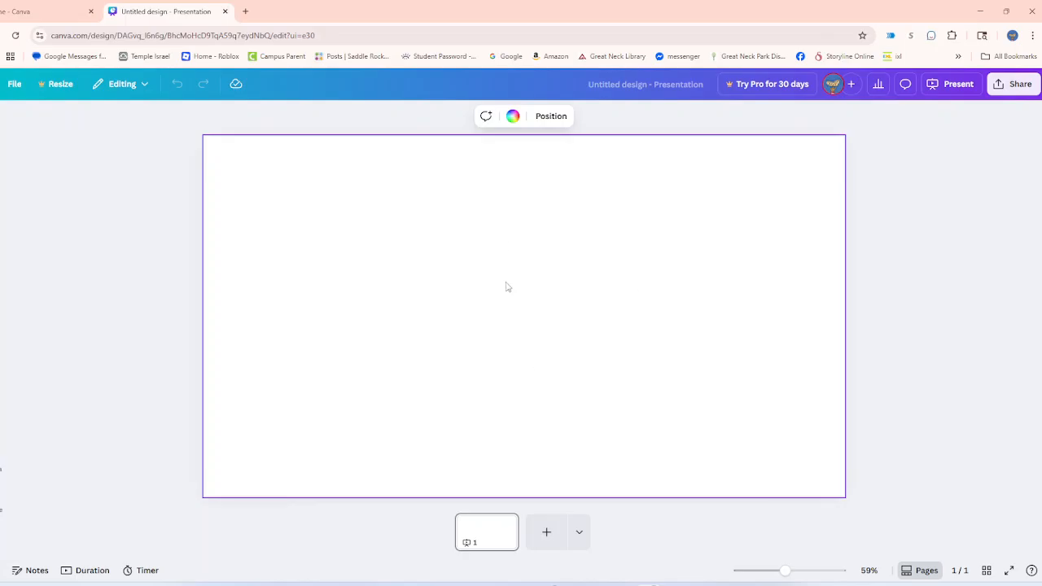
click(513, 117)
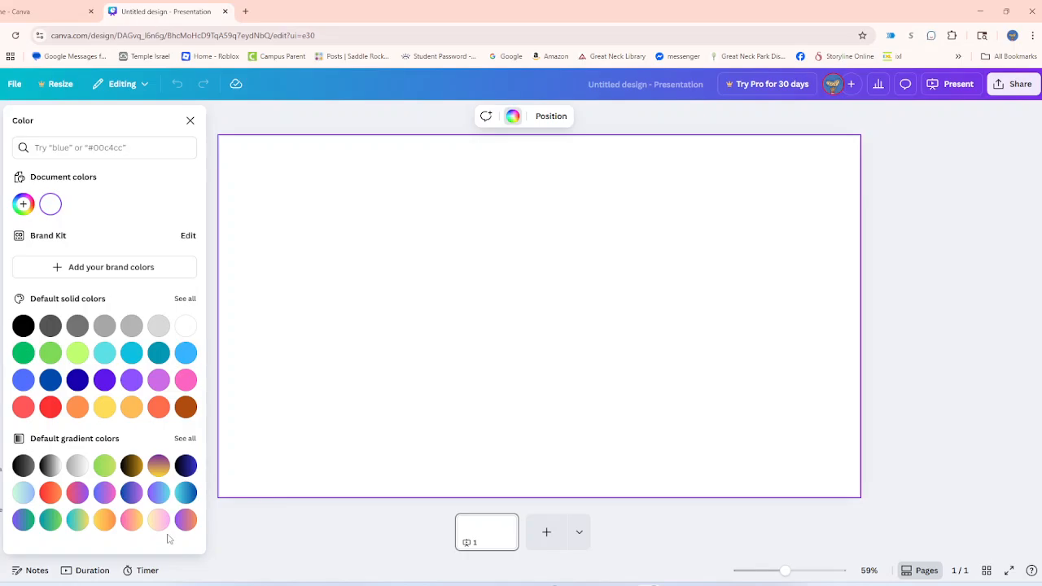
click(159, 493)
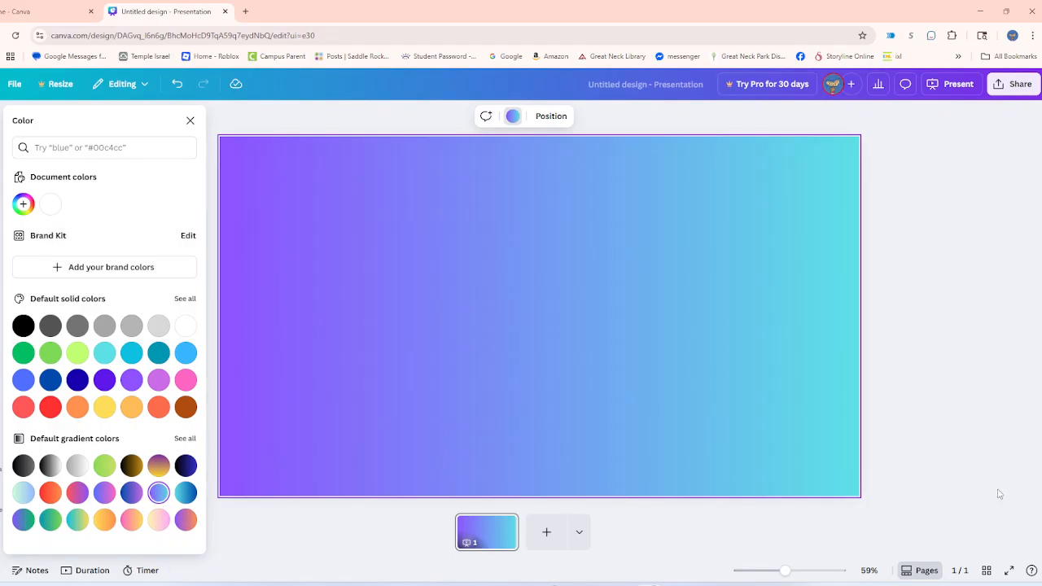
key(Escape)
Add two more pages after the first page, then delete both of them.
click(546, 534)
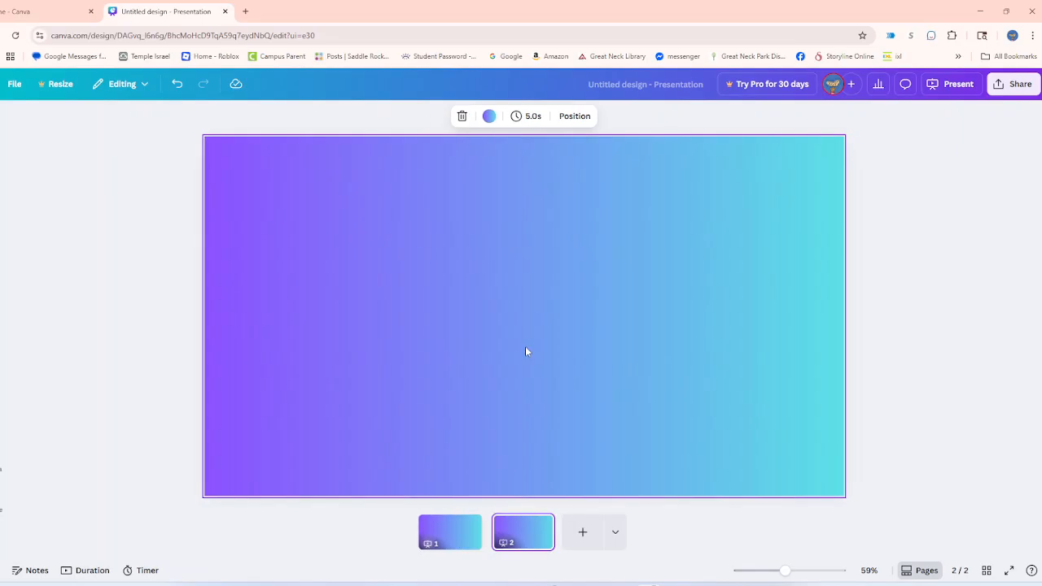
click(582, 533)
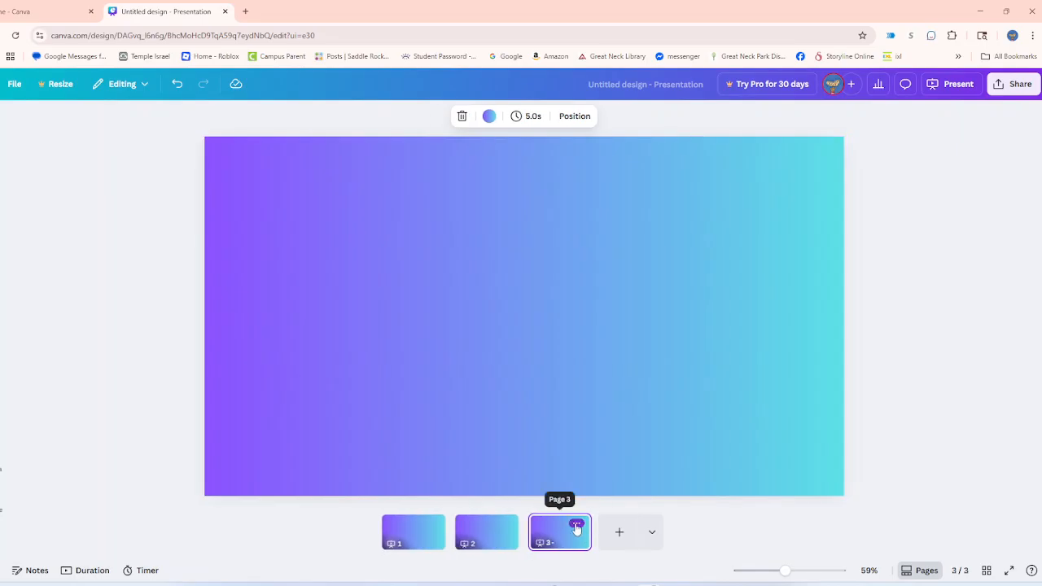
click(576, 523)
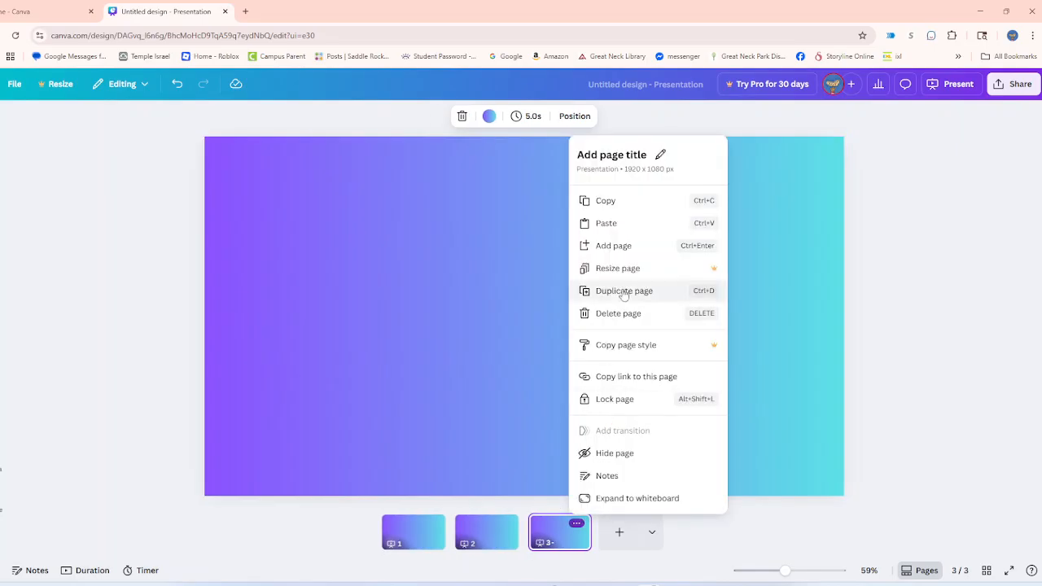
click(592, 314)
click(539, 523)
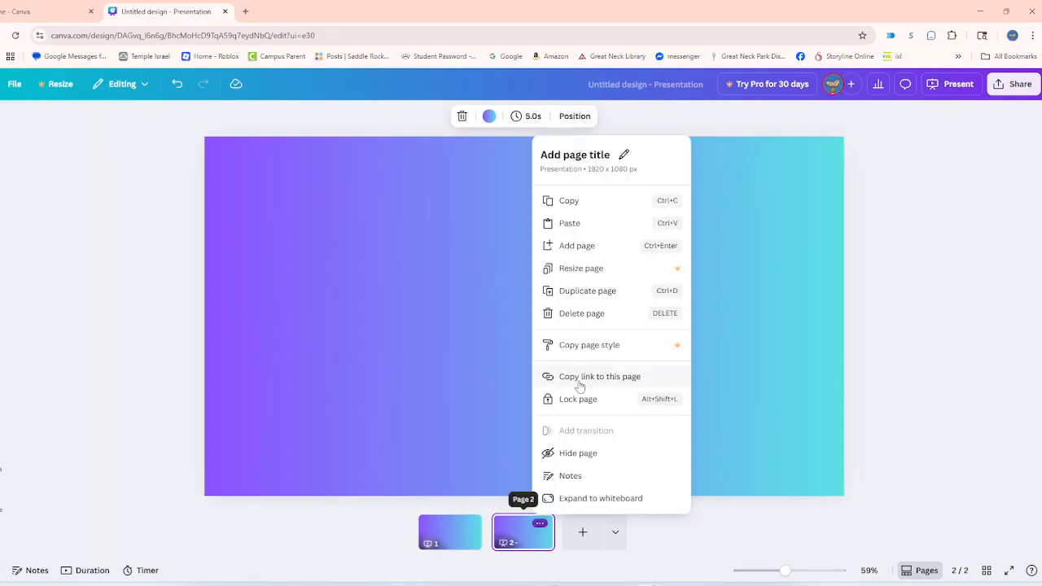
click(595, 314)
Lock the gradient page through its page options.
click(508, 523)
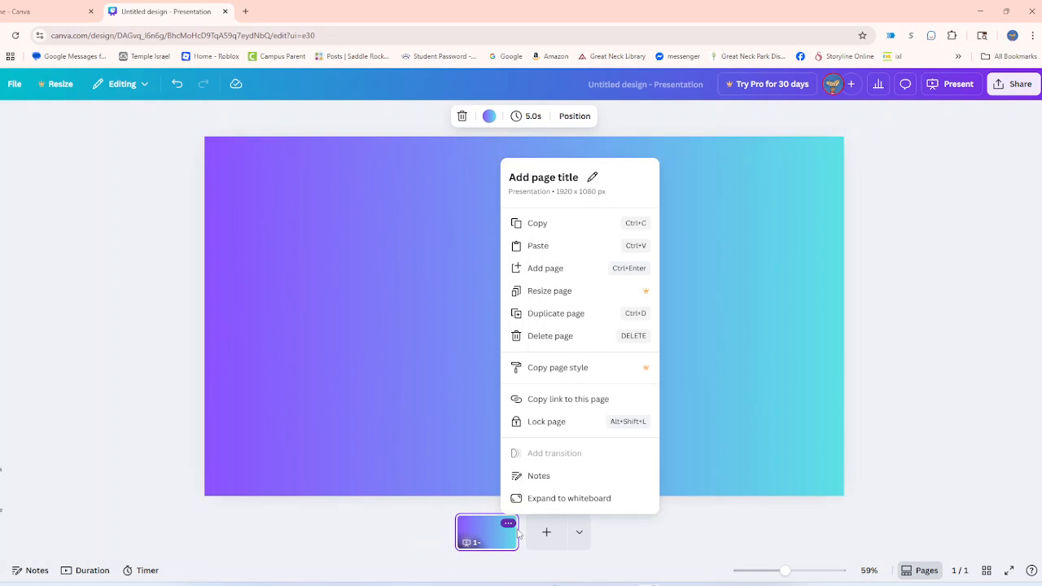
click(550, 425)
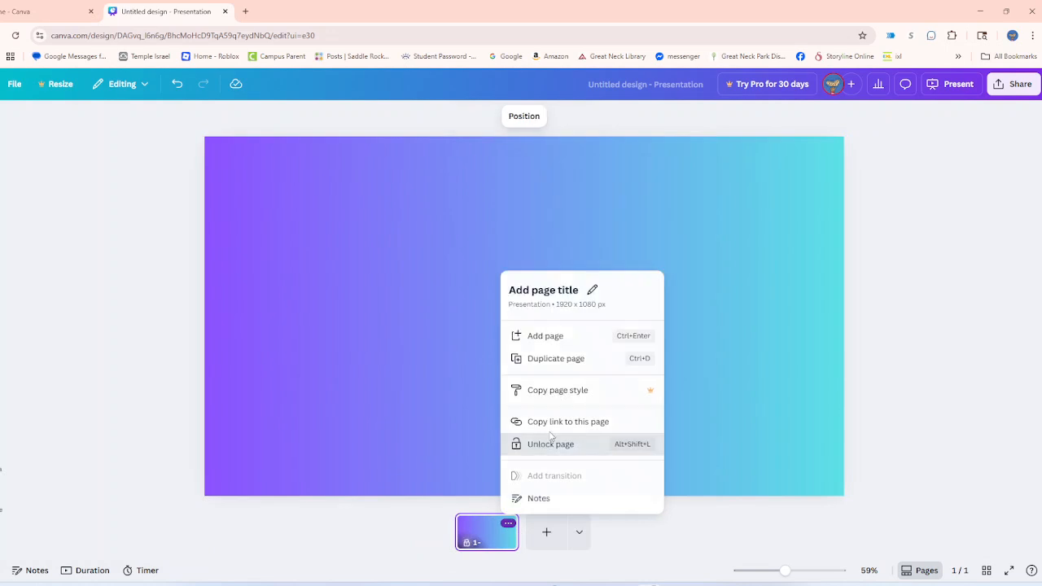
click(440, 372)
Try to draw on the locked page with the pen tool, then unlock the page.
click(2, 351)
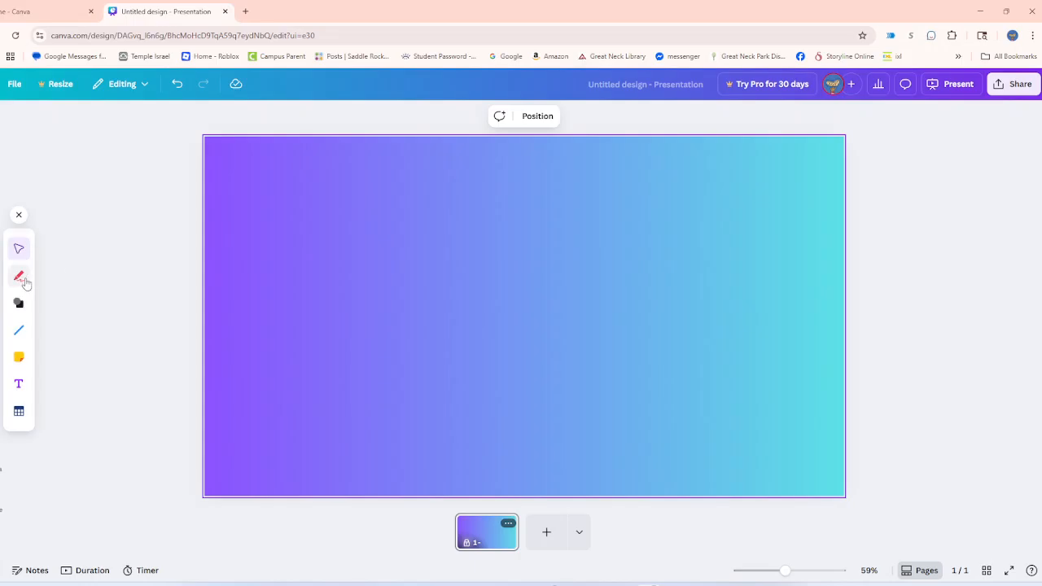
click(19, 276)
click(328, 353)
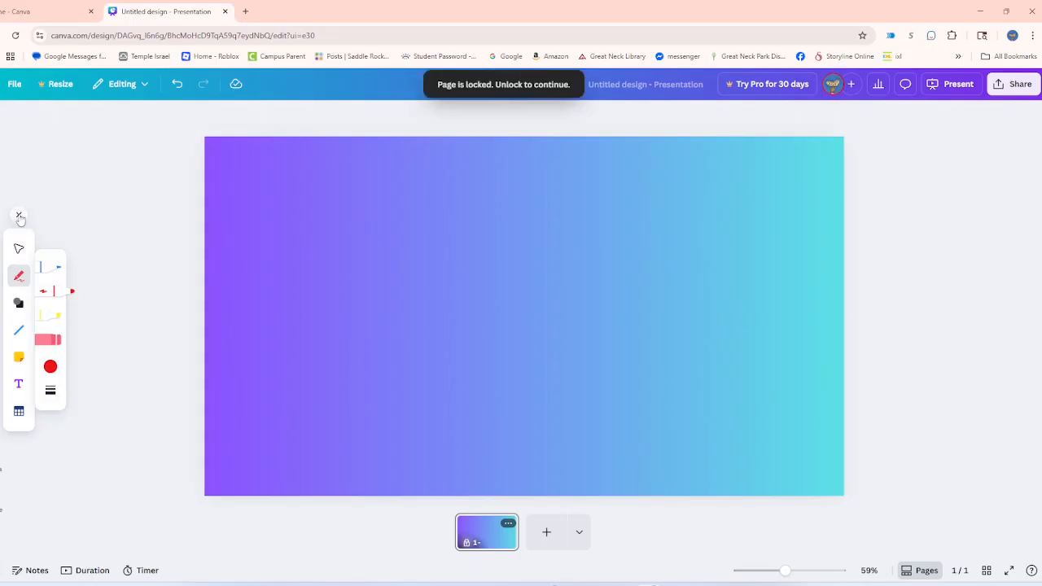
click(19, 216)
click(508, 524)
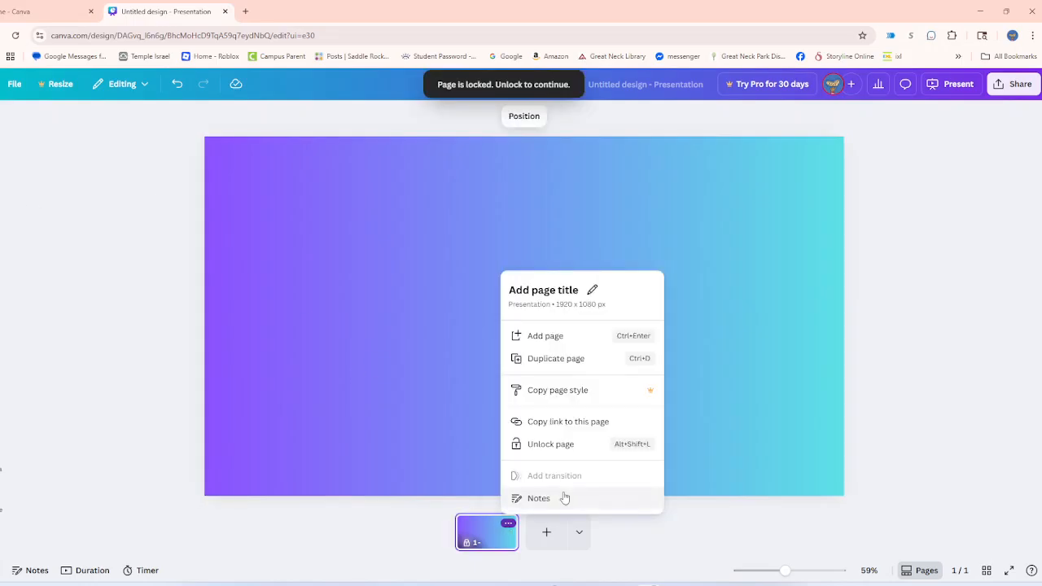
click(550, 443)
Expand the gradient page to a whiteboard and view the whiteboard's page options.
click(508, 524)
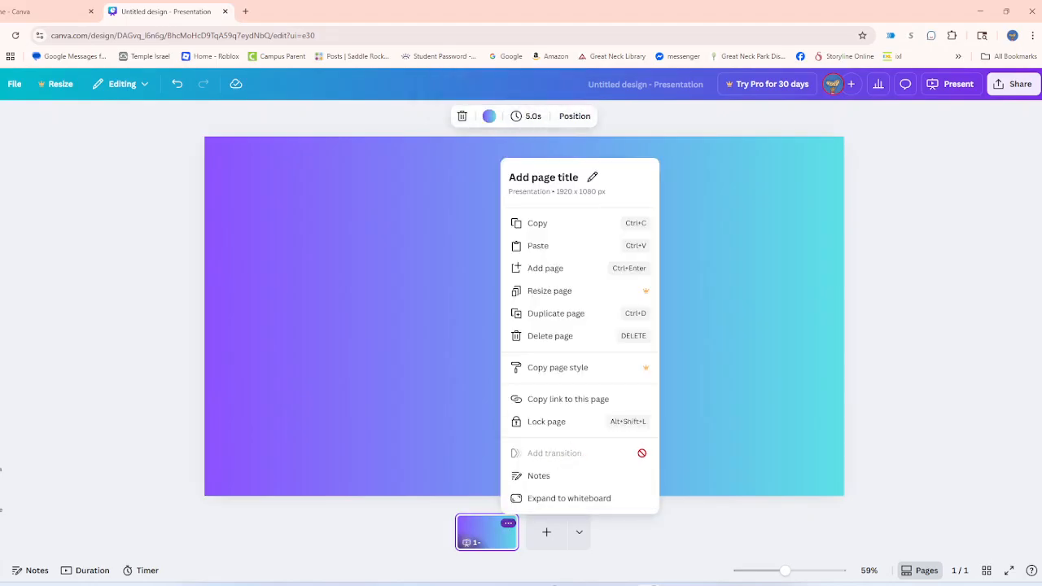
click(598, 503)
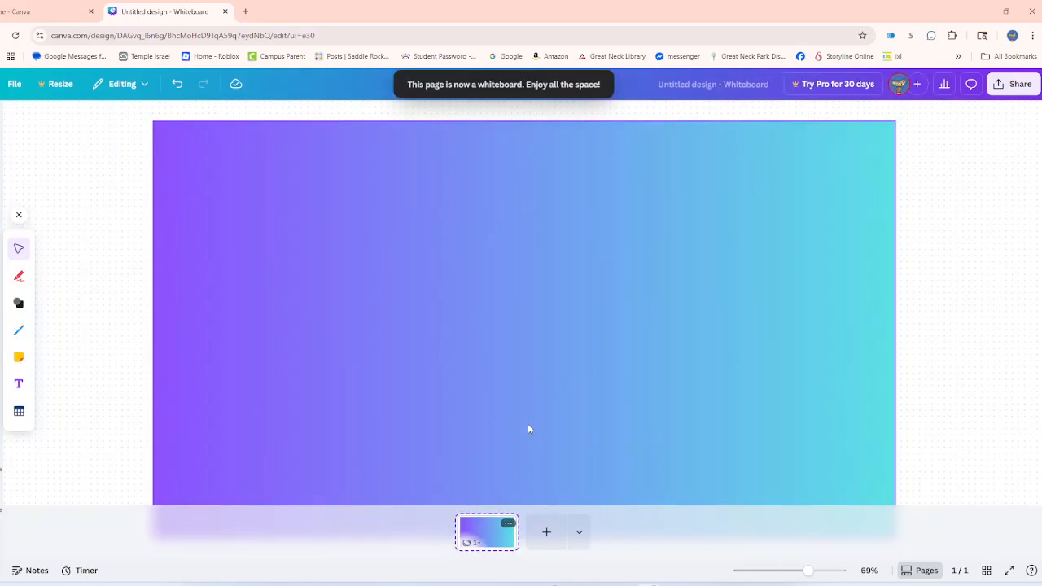
click(508, 522)
click(620, 547)
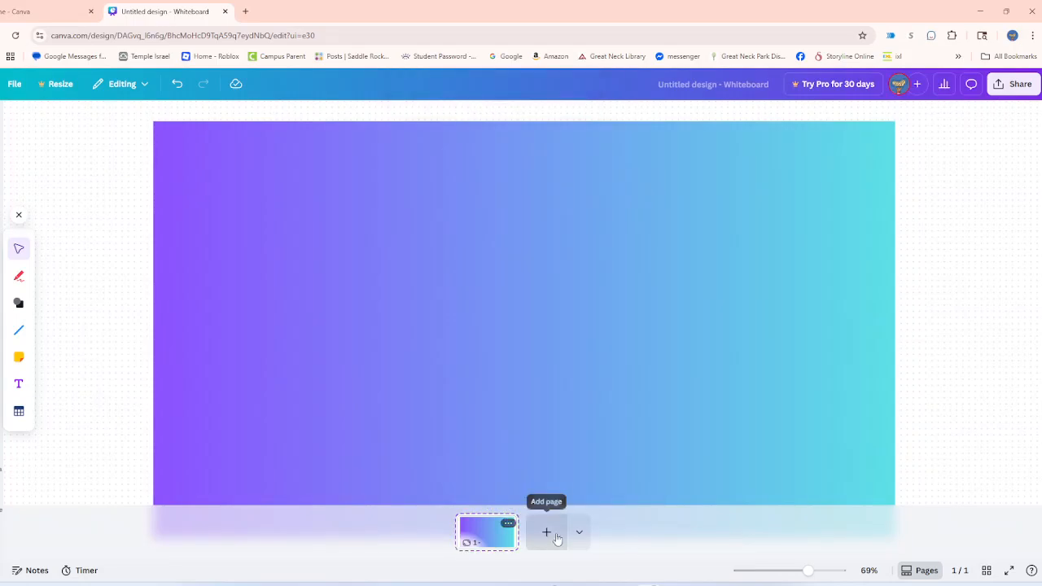
Add a second whiteboard page and delete it again.
click(546, 533)
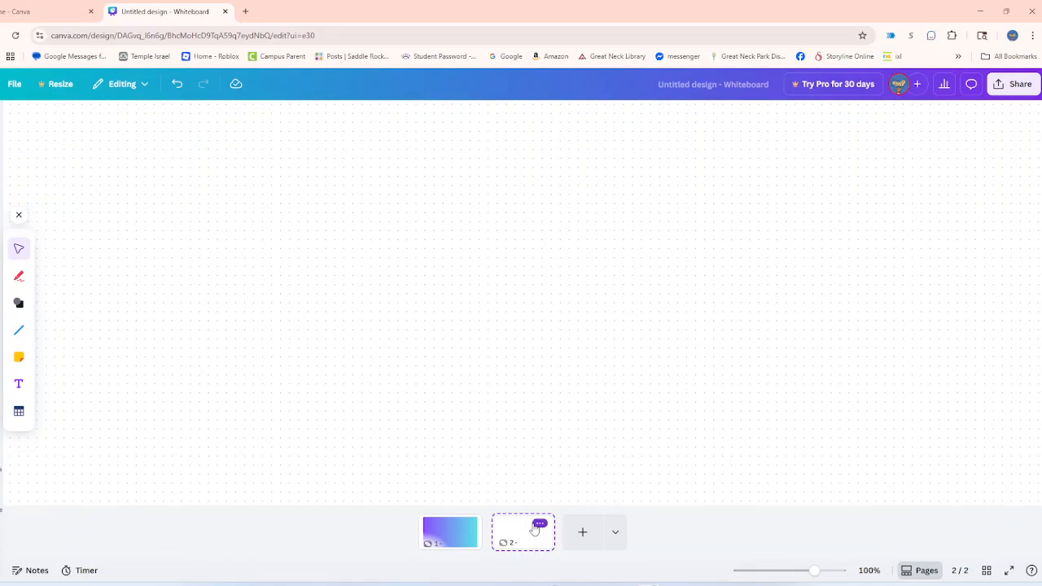
click(539, 524)
click(581, 358)
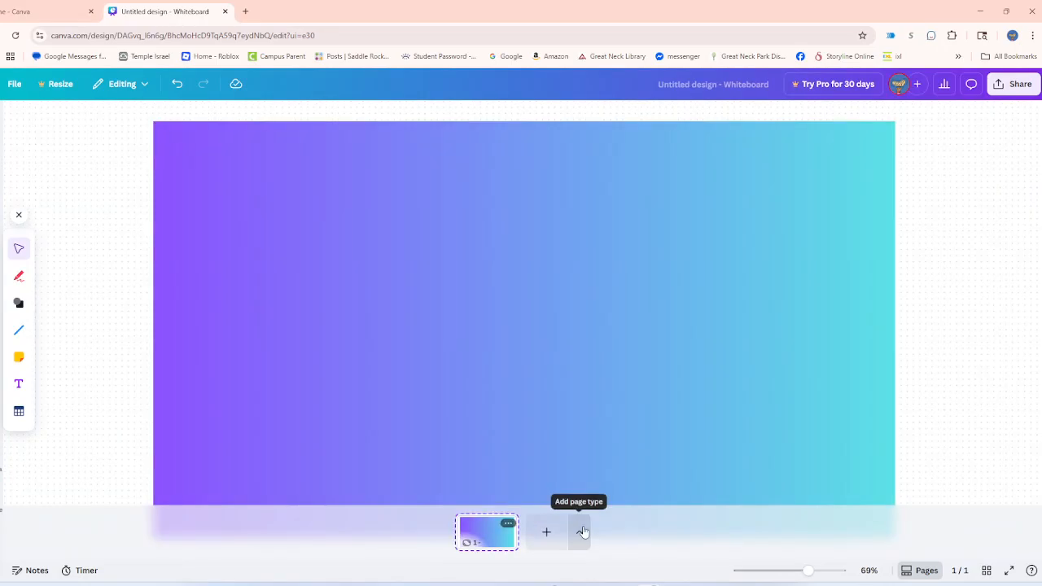
Add a blank presentation page after the whiteboard page by choosing its page type.
click(578, 531)
click(639, 343)
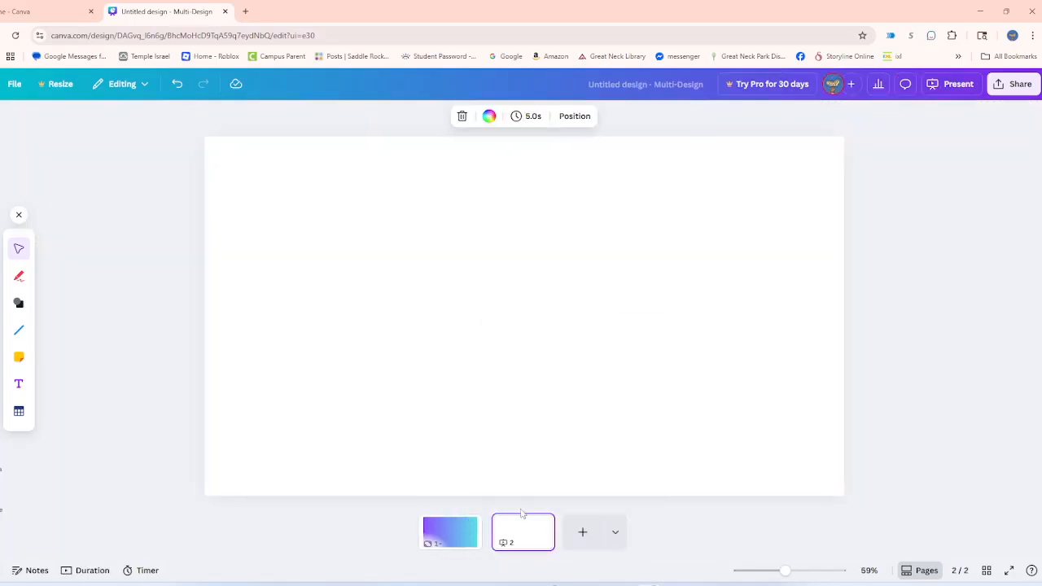
Delete the whiteboard page and give the remaining presentation page the purple-to-turquoise gradient background.
click(472, 523)
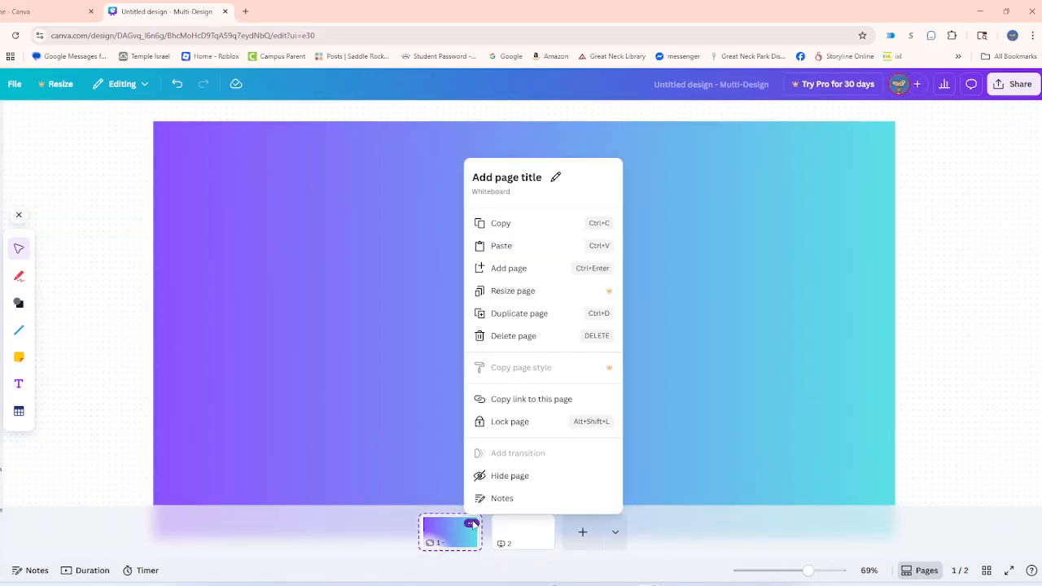
click(511, 335)
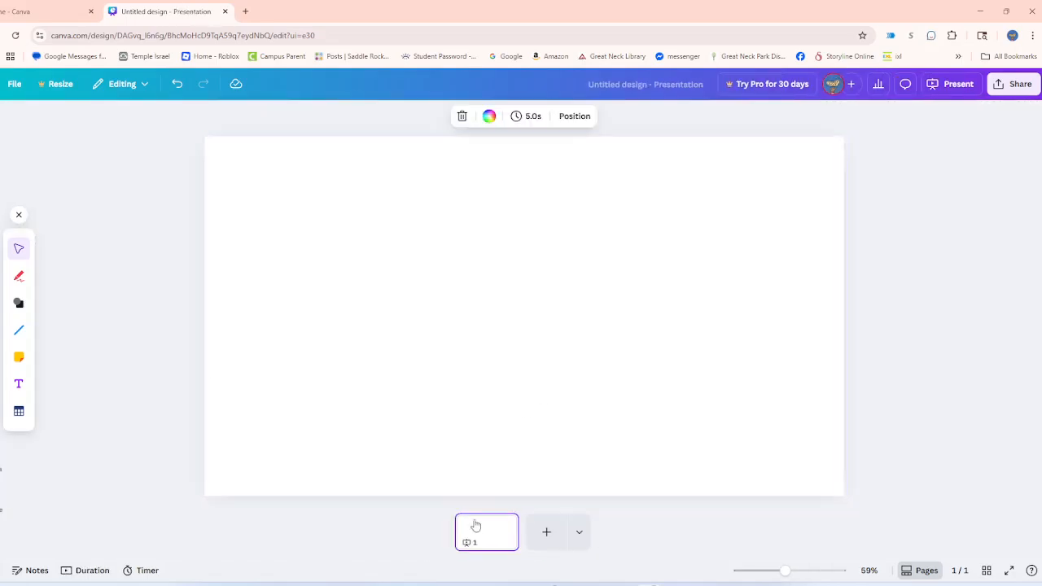
click(489, 117)
click(159, 486)
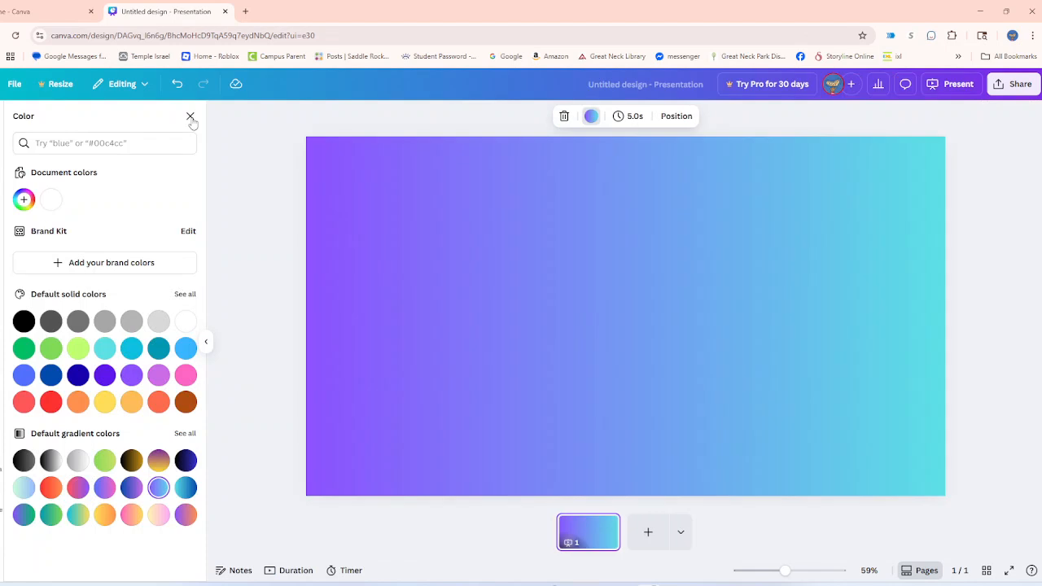
click(190, 115)
Draw a large red letter B in the middle of the page with the marker and erase it.
click(18, 276)
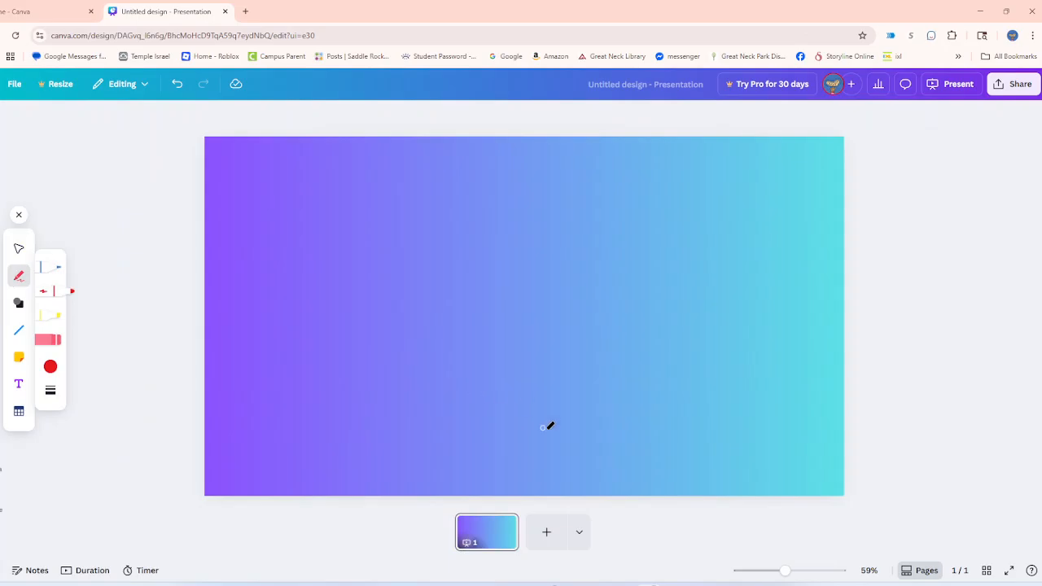
mouse_move(494, 435)
mouse_down()
mouse_move(562, 263)
mouse_move(522, 322)
mouse_move(536, 318)
mouse_move(604, 347)
mouse_move(588, 394)
mouse_move(546, 424)
mouse_up()
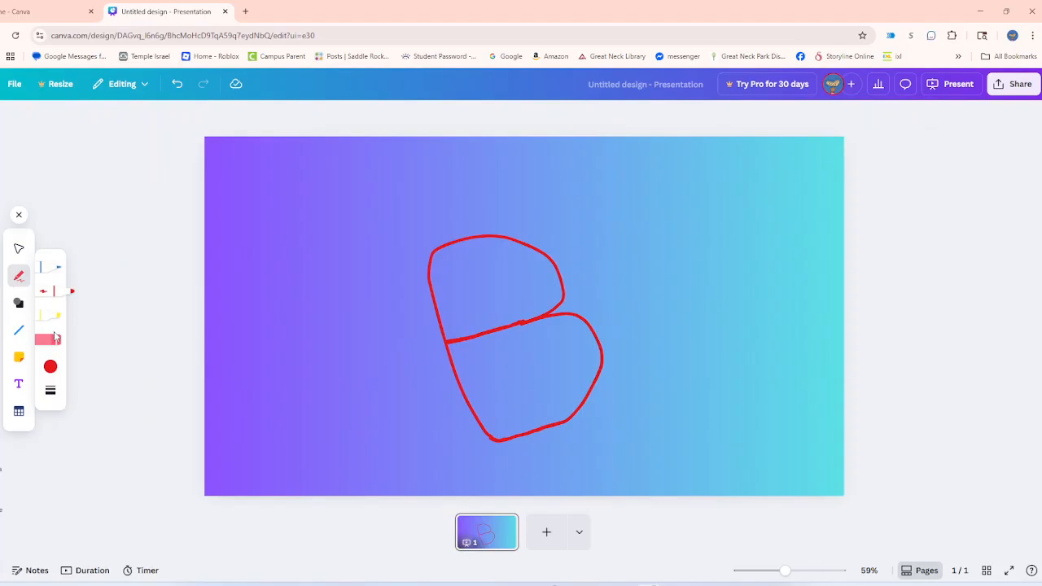
click(56, 337)
mouse_move(225, 309)
mouse_down()
mouse_move(429, 271)
mouse_move(485, 287)
mouse_move(488, 381)
mouse_move(523, 301)
mouse_up()
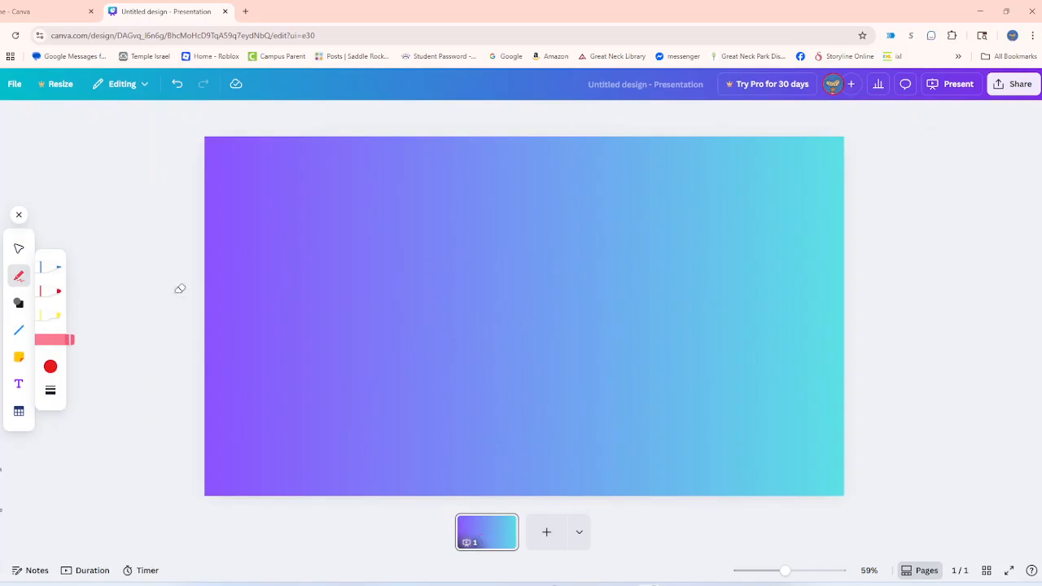
Scribble a yellow zigzag on the page with the highlighter and erase it.
click(59, 308)
mouse_move(252, 249)
mouse_down()
mouse_move(493, 377)
mouse_move(436, 440)
mouse_move(395, 366)
mouse_move(454, 292)
mouse_up()
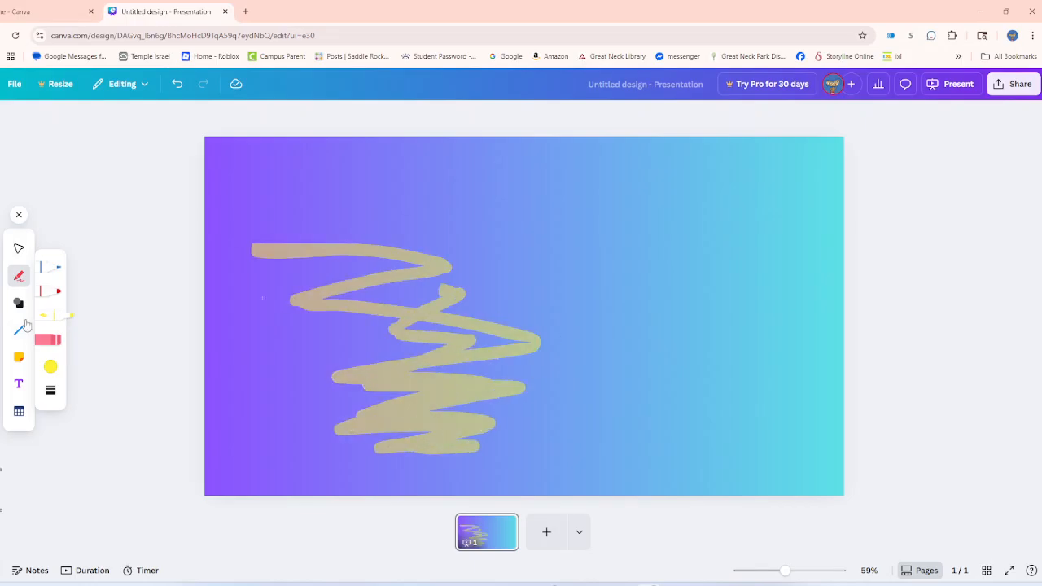
click(49, 337)
drag(326, 319, 382, 323)
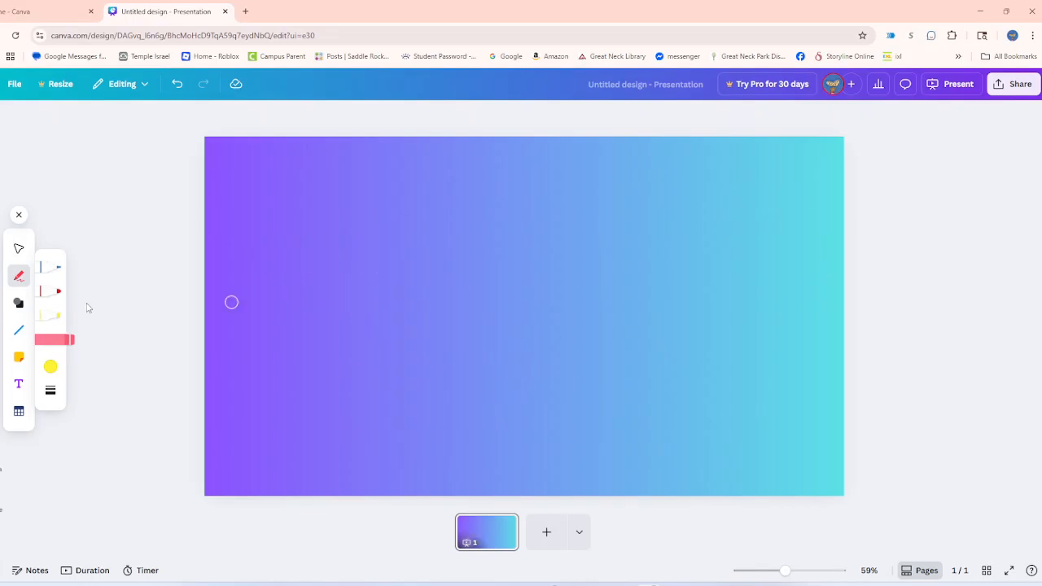
click(18, 303)
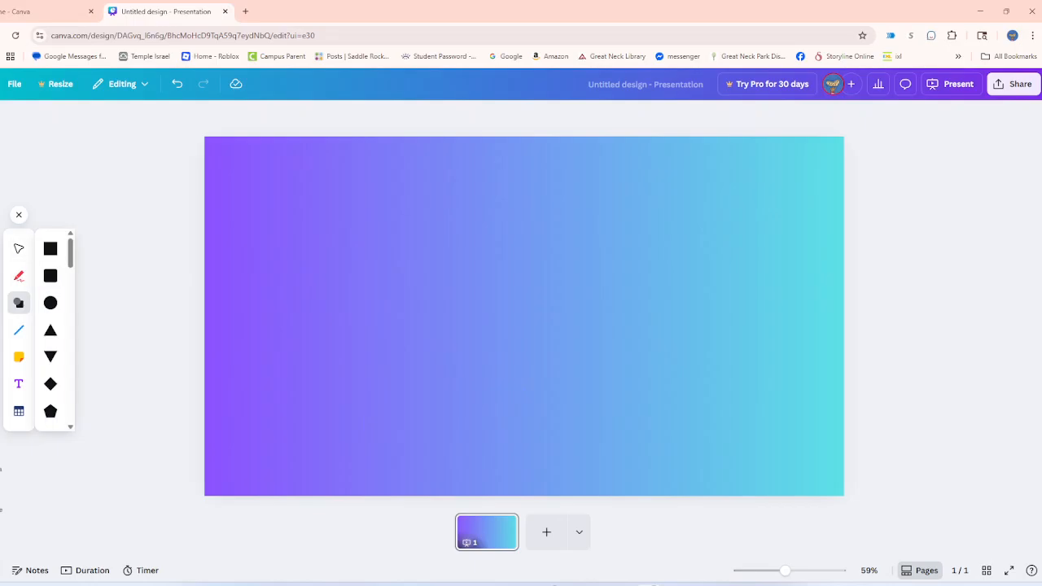
click(19, 248)
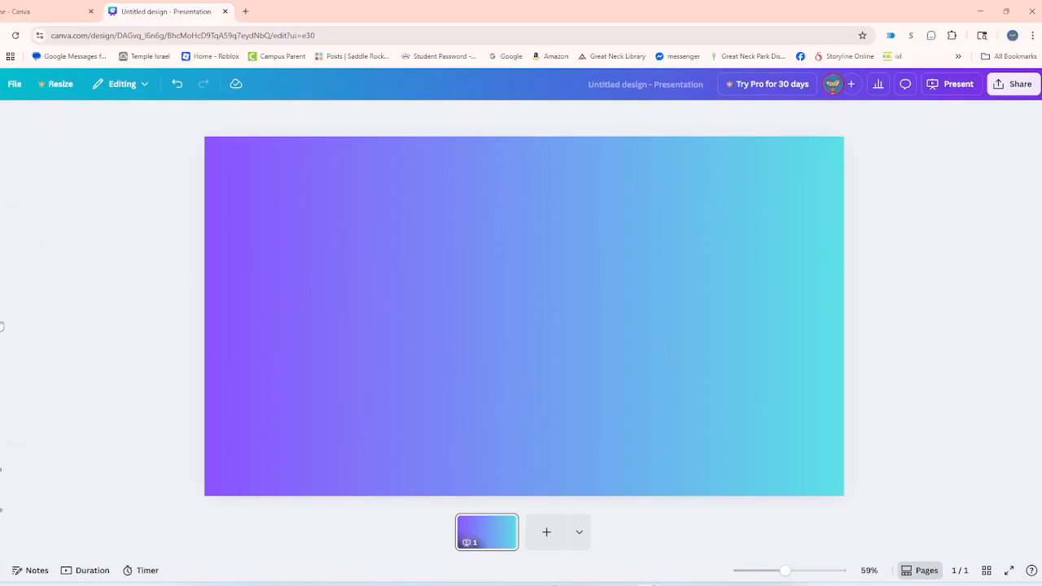
click(19, 276)
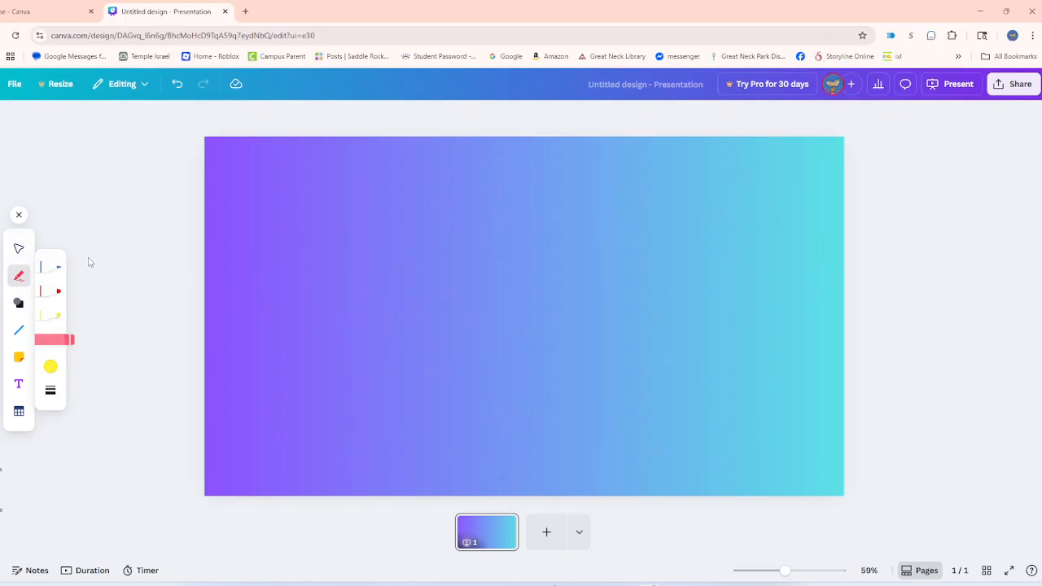
Add a square shape to the centre of the page and deselect it.
click(18, 304)
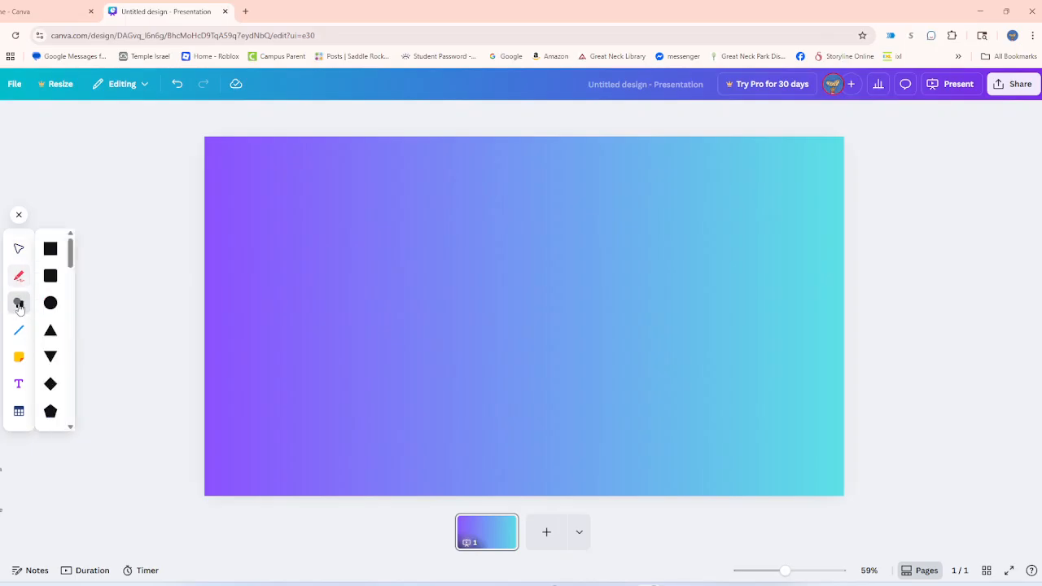
click(49, 247)
click(407, 256)
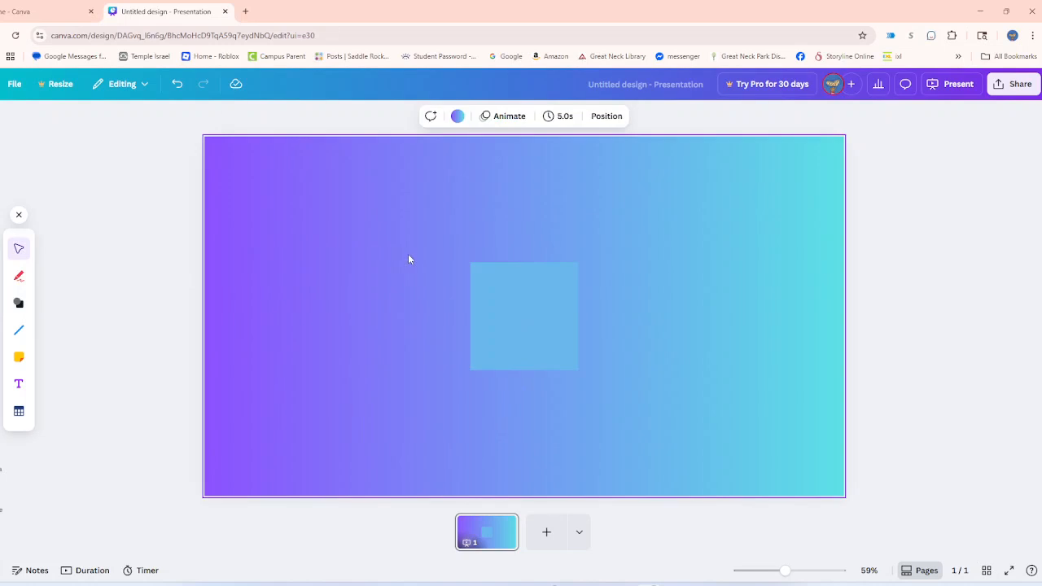
Add an upside-down triangle and place it to the left of the square.
click(18, 305)
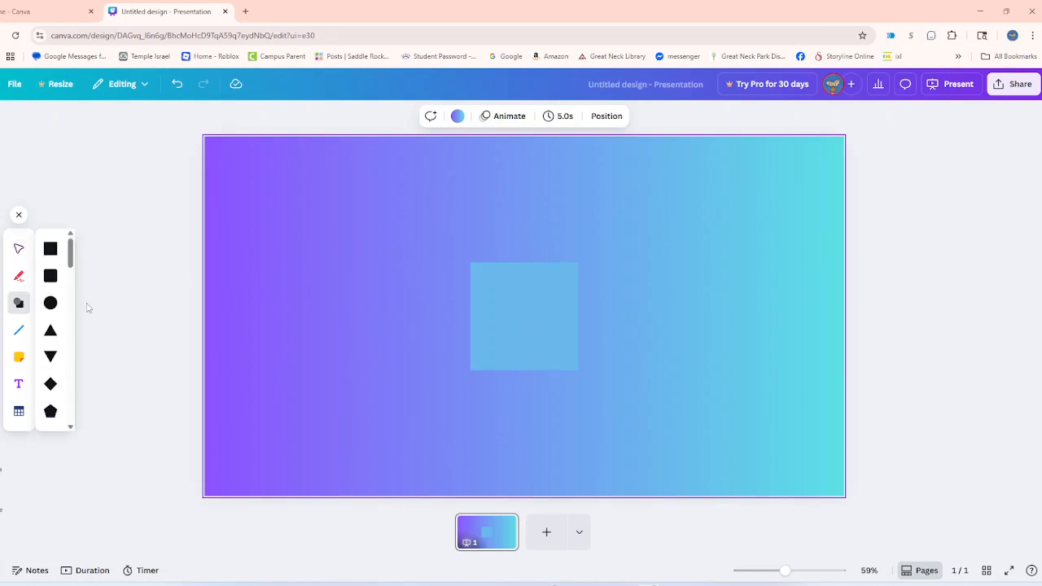
click(53, 356)
drag(548, 325, 370, 301)
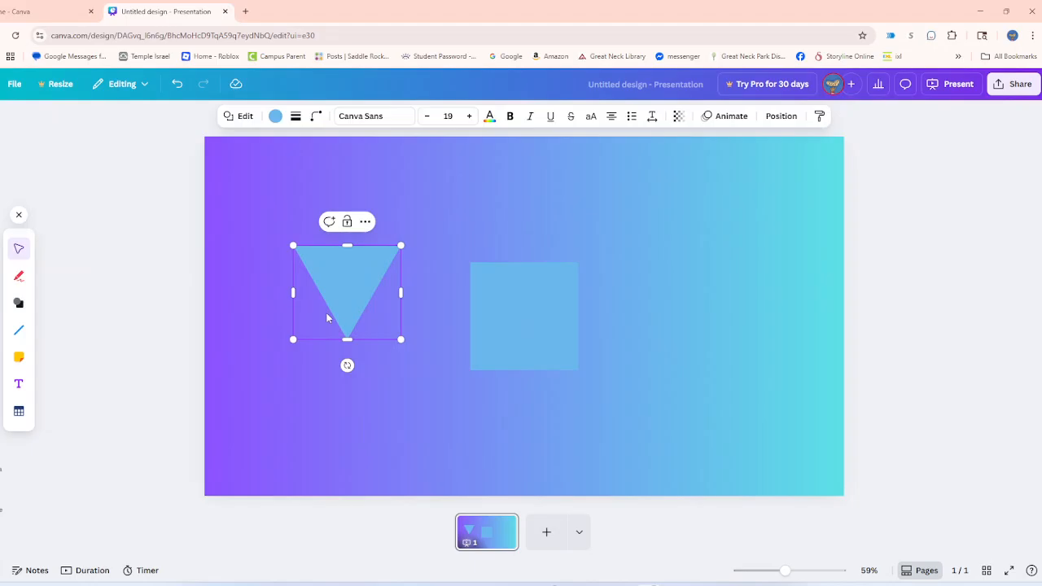
click(318, 431)
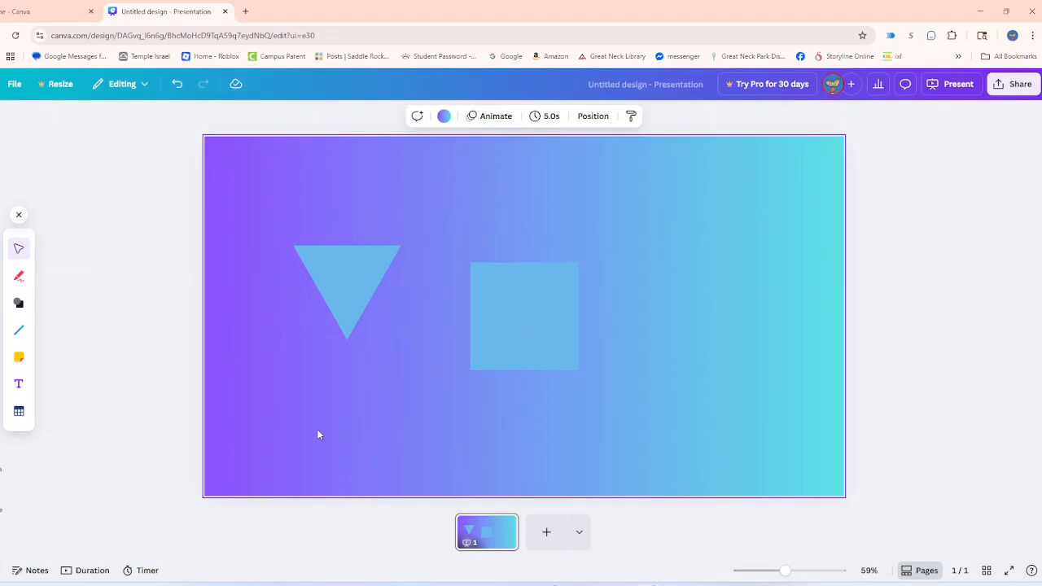
Add a pentagon and place it near the right edge of the page.
click(18, 303)
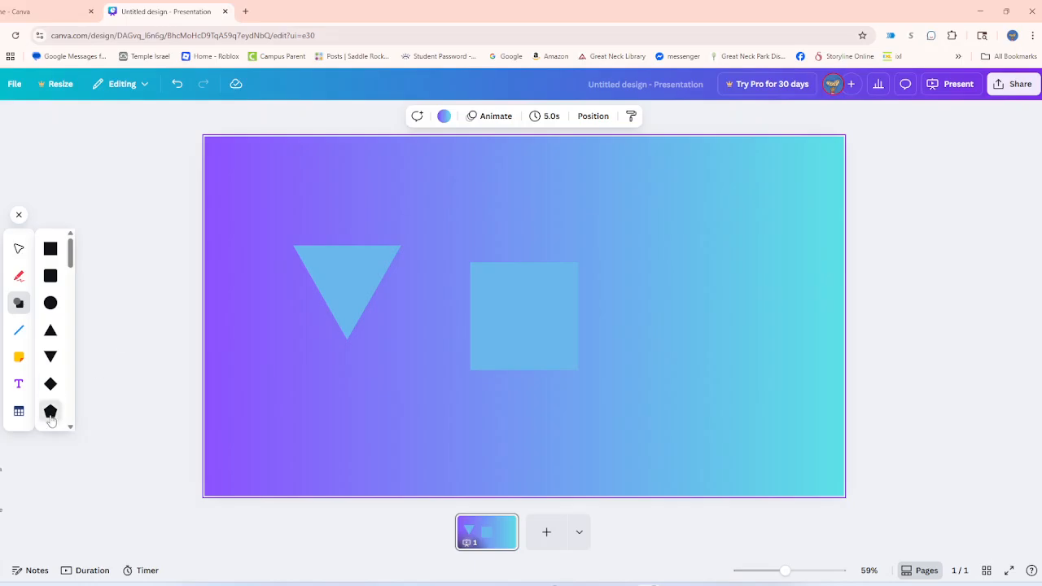
double_click(504, 332)
drag(538, 359, 782, 314)
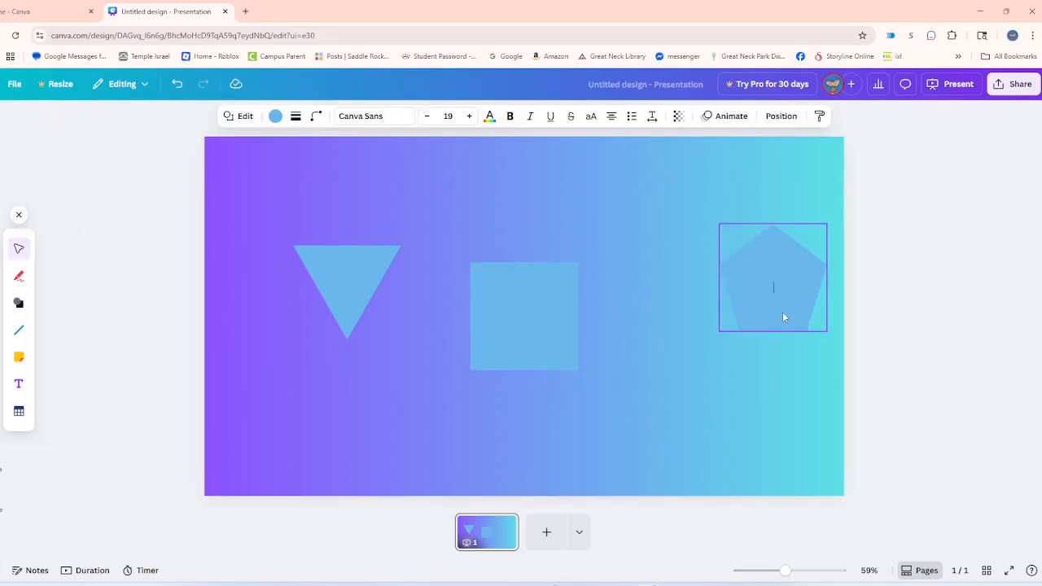
Examine the additional options available for the pentagon, such as copy, duplicate, align and lock.
click(791, 200)
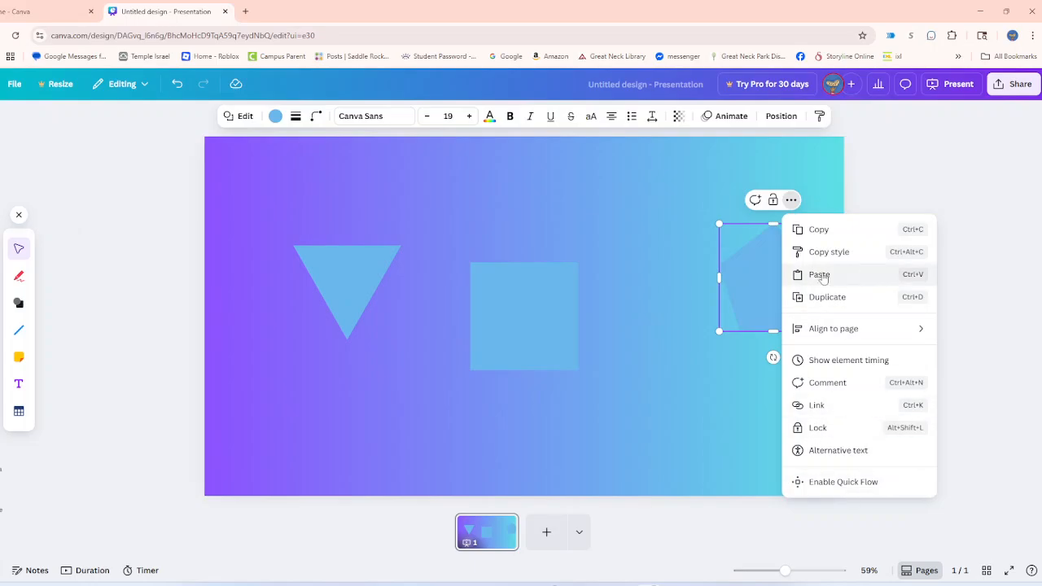
click(768, 235)
click(791, 200)
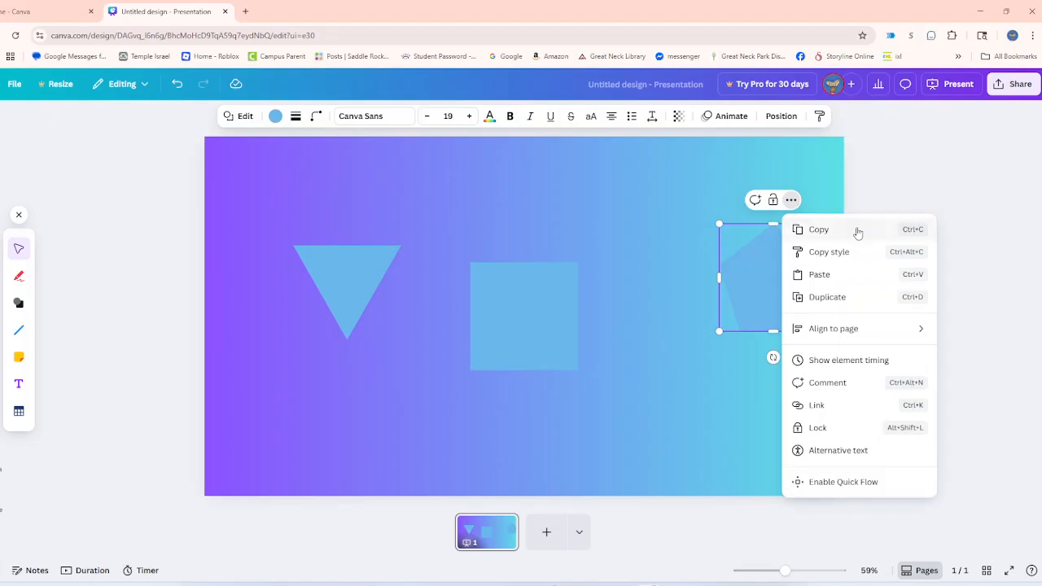
click(757, 266)
right_click(757, 266)
click(689, 366)
click(763, 289)
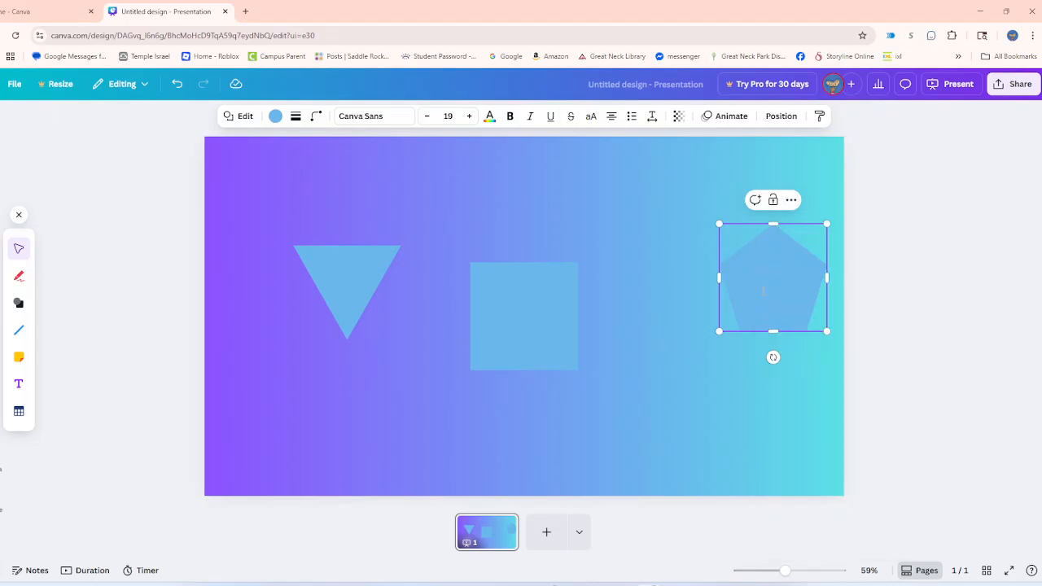
right_click(763, 289)
click(770, 275)
click(791, 200)
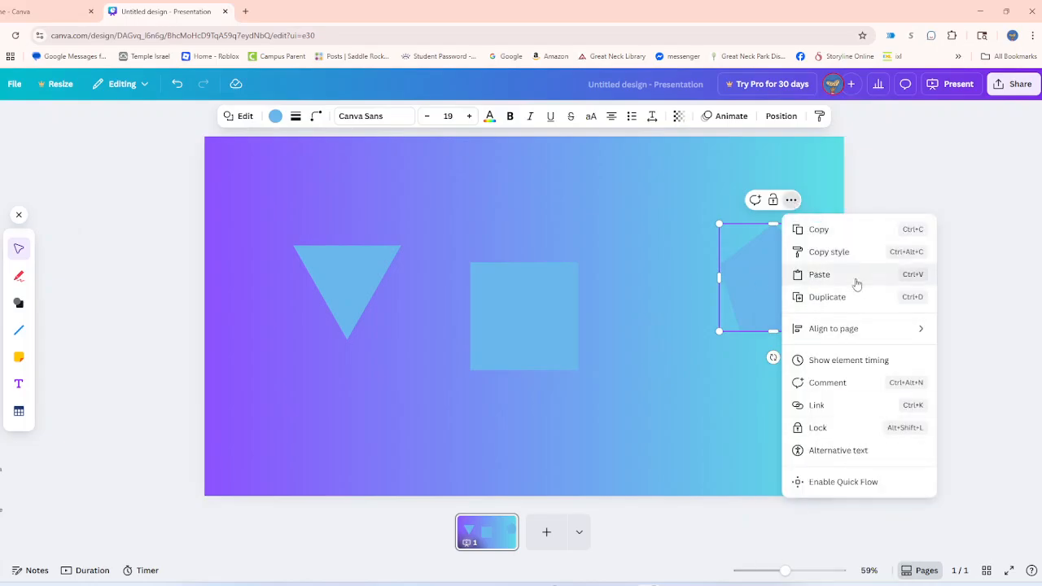
click(767, 448)
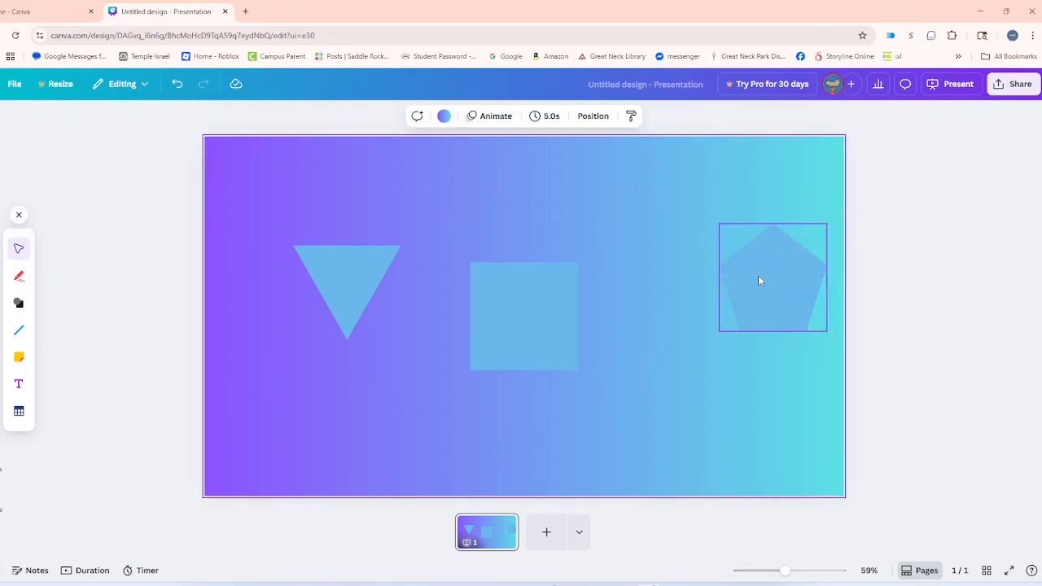
click(19, 275)
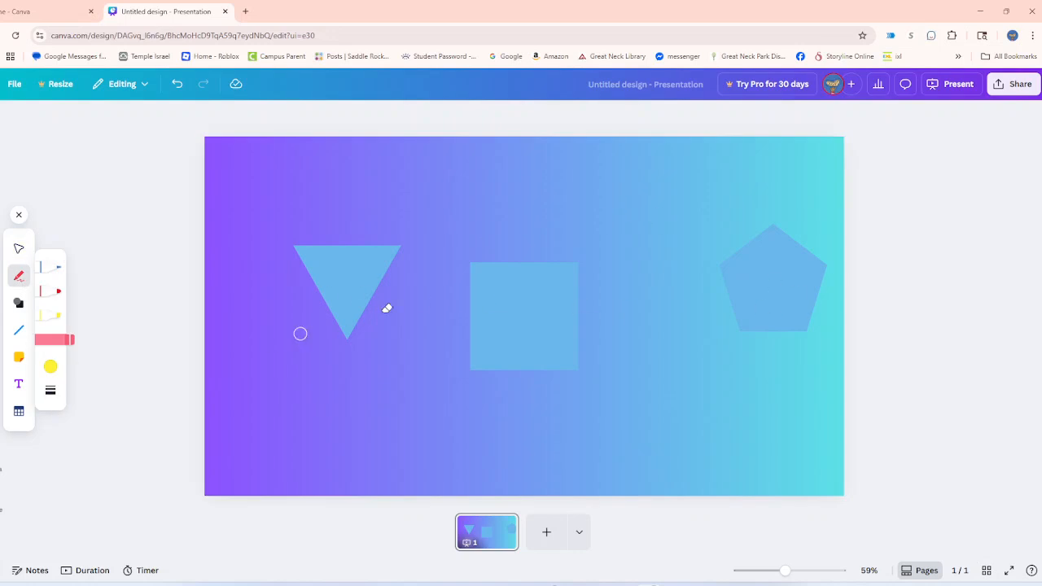
click(18, 302)
scroll(50, 383, down, 3)
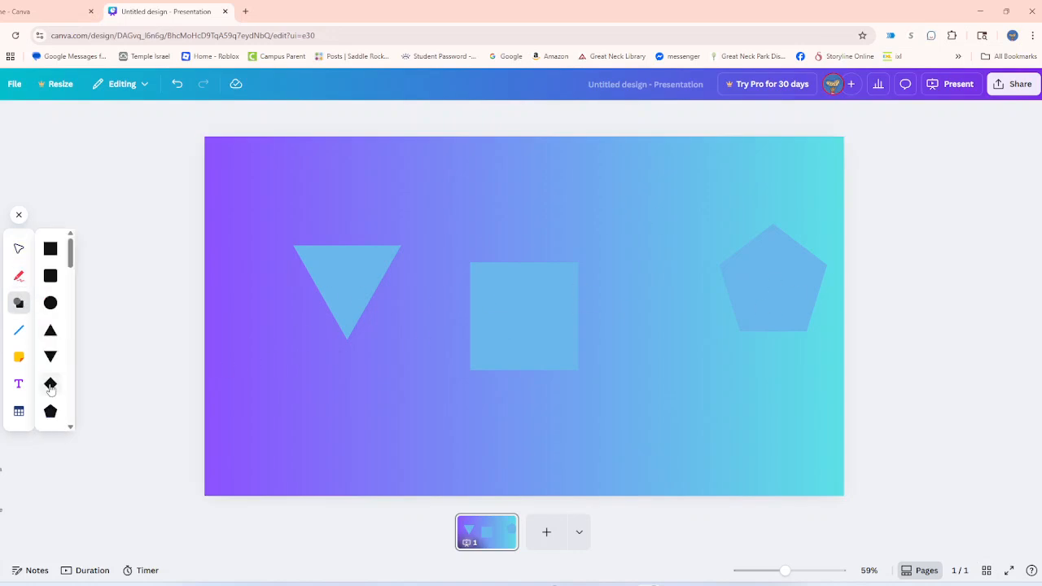
scroll(50, 383, up, 3)
Select the triangle, square and pentagon together and delete them.
click(18, 248)
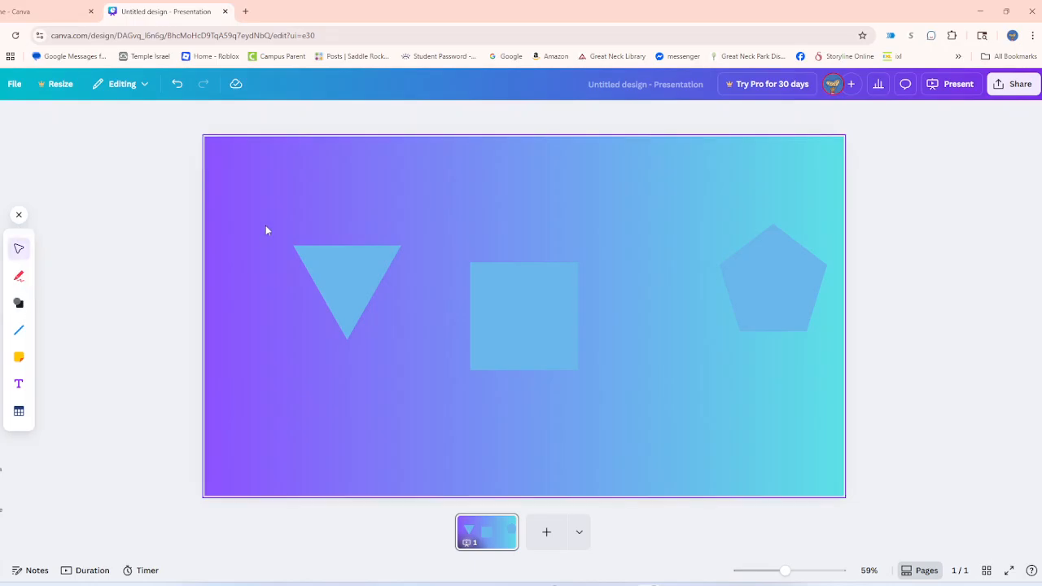
drag(286, 222, 809, 417)
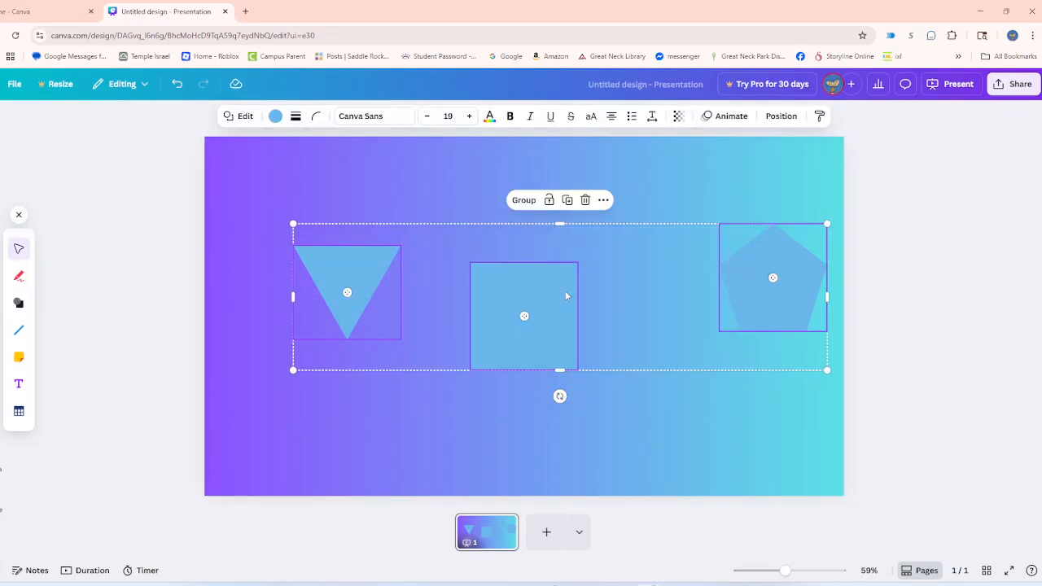
click(584, 200)
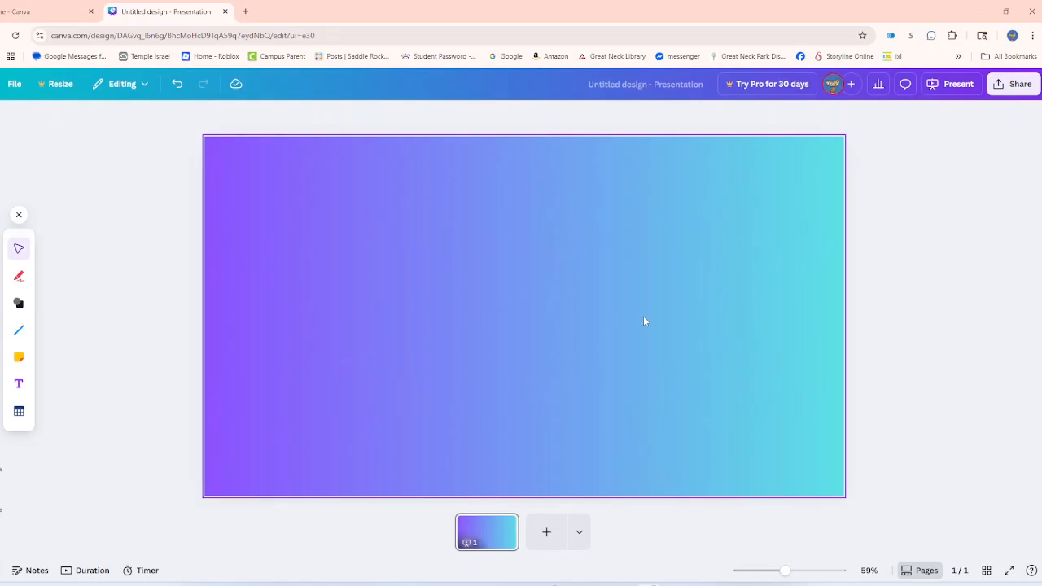
Add a straight line and swing its right end up so the line stands vertical.
click(19, 329)
click(49, 305)
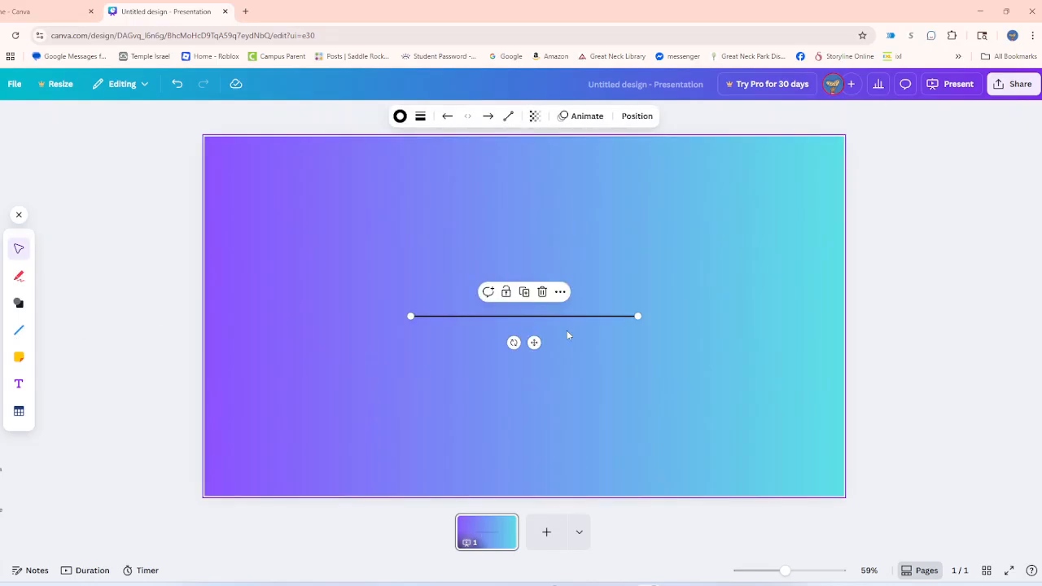
drag(637, 316, 410, 182)
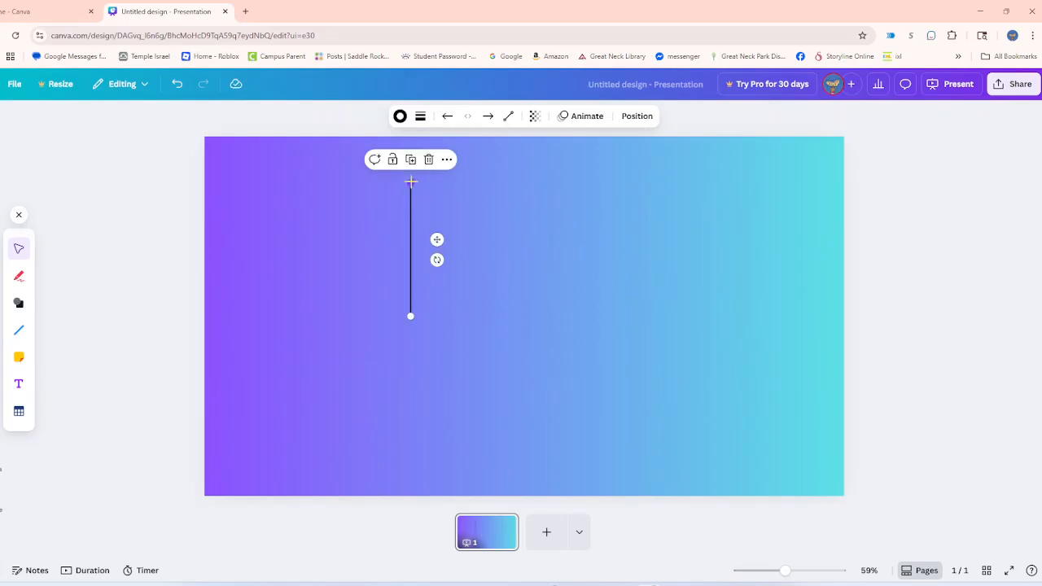
click(470, 225)
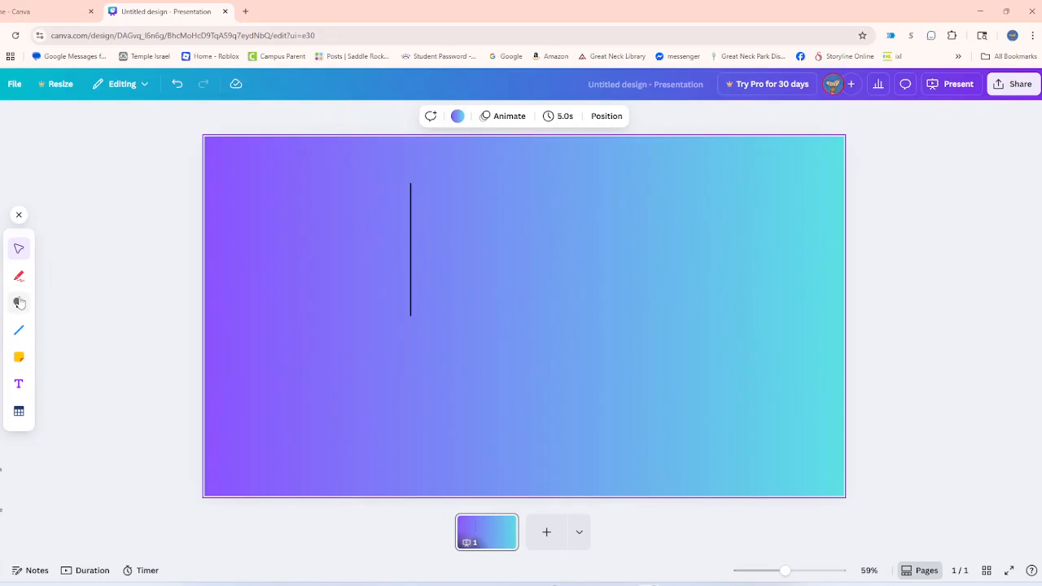
Add an elbow line, attach its start to the vertical line's upper end and extend its other end towards the page's lower right.
click(19, 334)
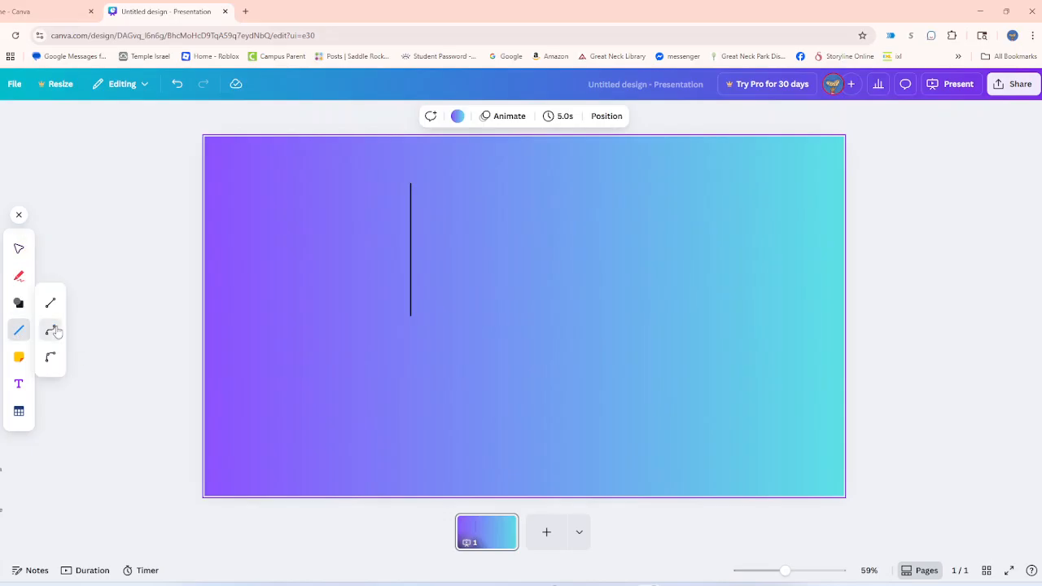
click(51, 355)
drag(409, 291, 411, 182)
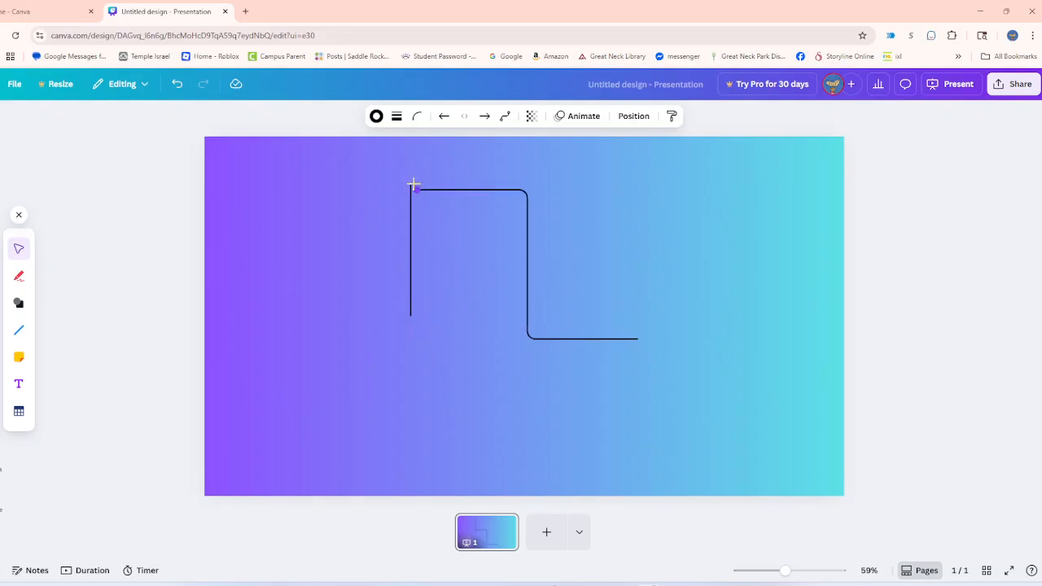
drag(637, 339, 703, 385)
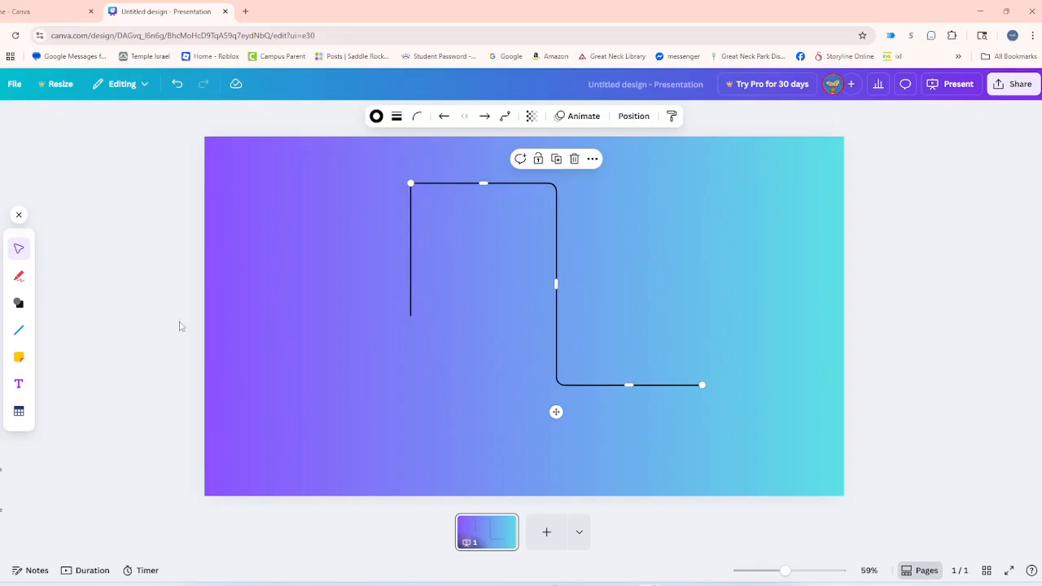
Add a curved line to the middle of the page.
click(89, 319)
click(19, 330)
click(50, 358)
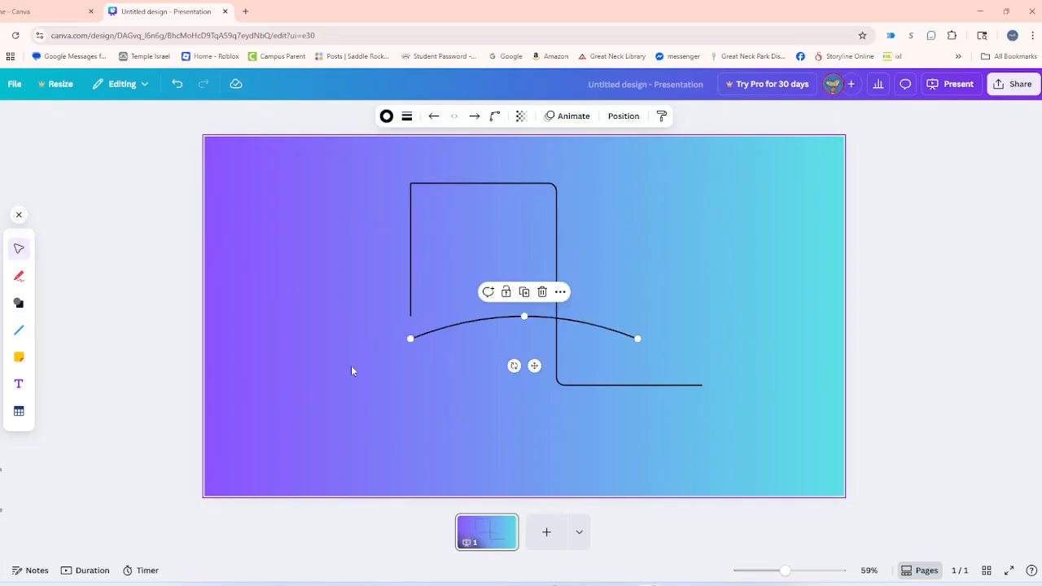
Move the curved line up and to the left so it crosses the vertical and elbow lines.
drag(459, 324, 441, 283)
click(662, 336)
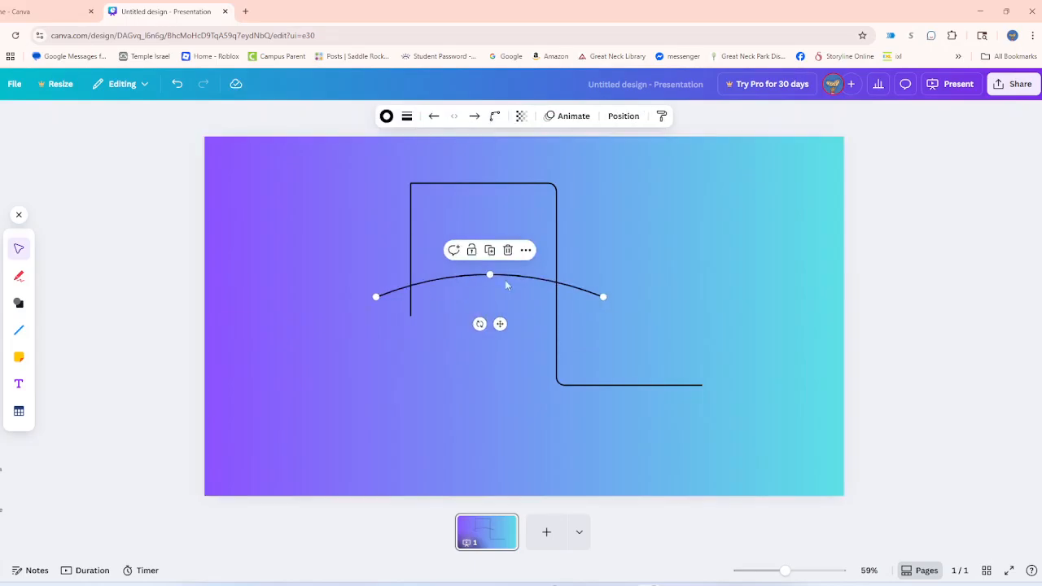
click(701, 335)
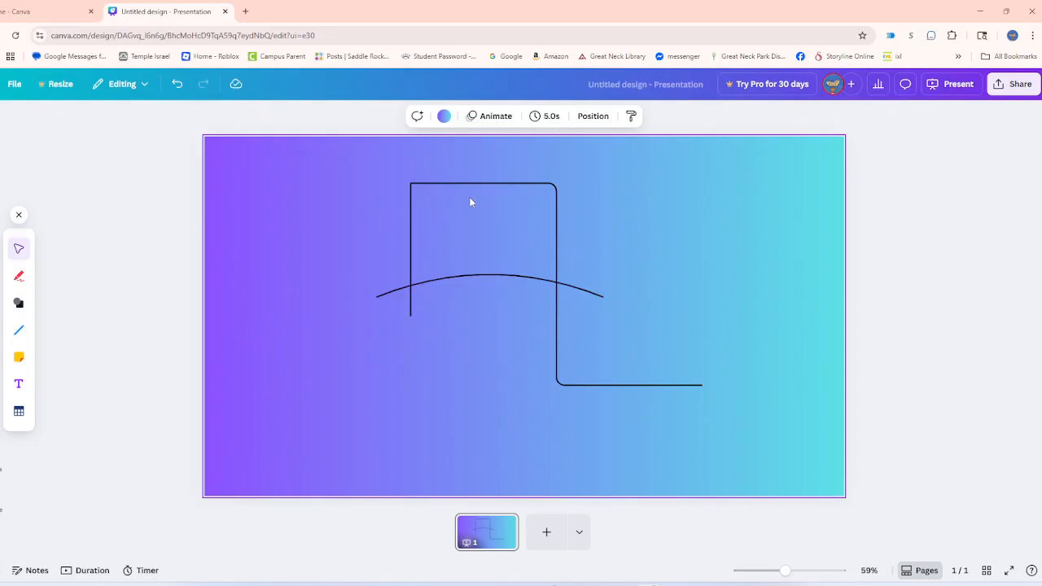
Delete the curved line, the elbow line and the vertical line from the page.
click(491, 277)
click(508, 250)
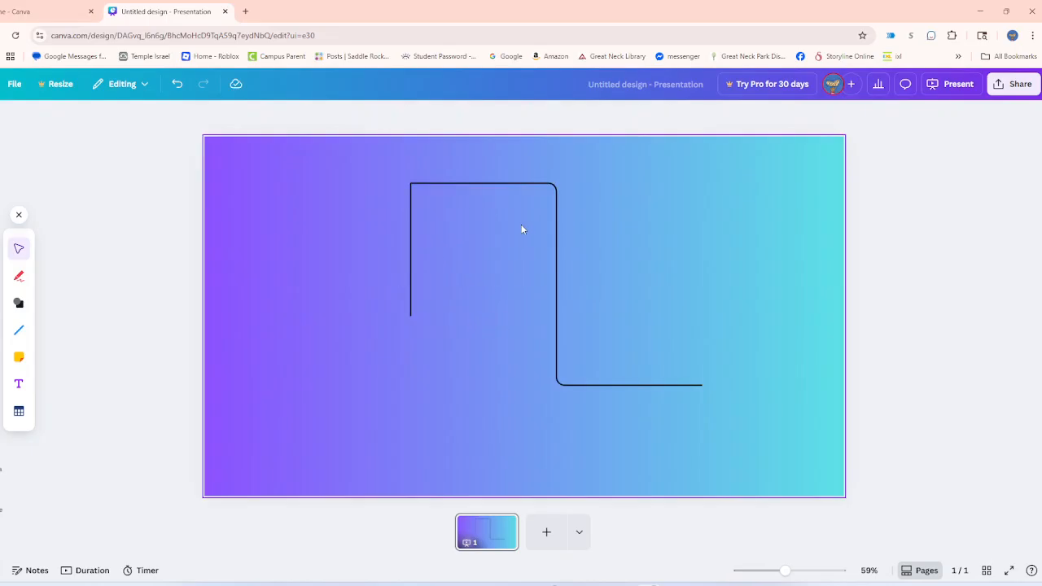
click(452, 183)
click(573, 158)
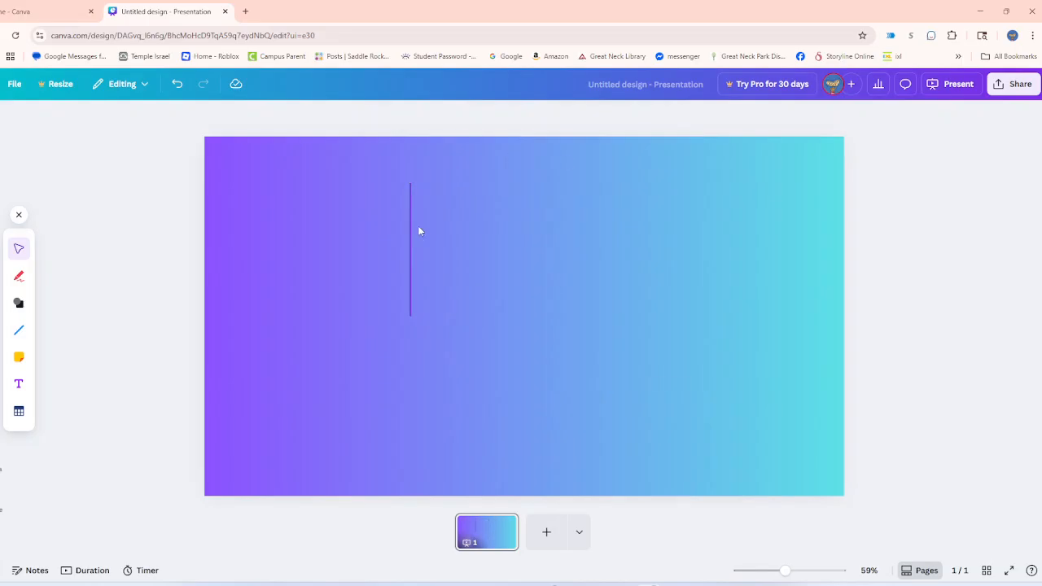
click(411, 234)
click(428, 158)
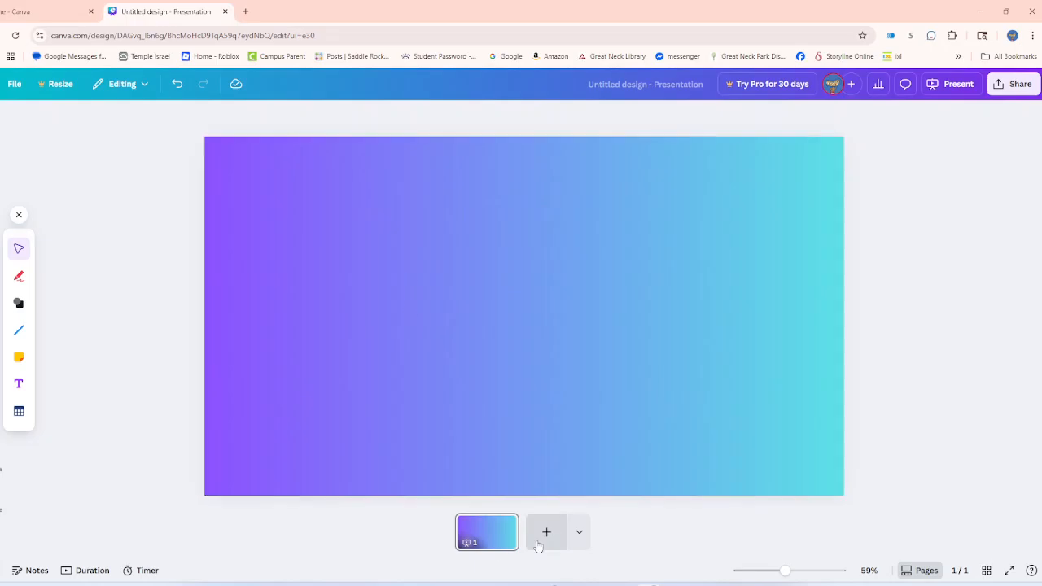
Add a pink sticky note to the page and open its additional options.
click(23, 359)
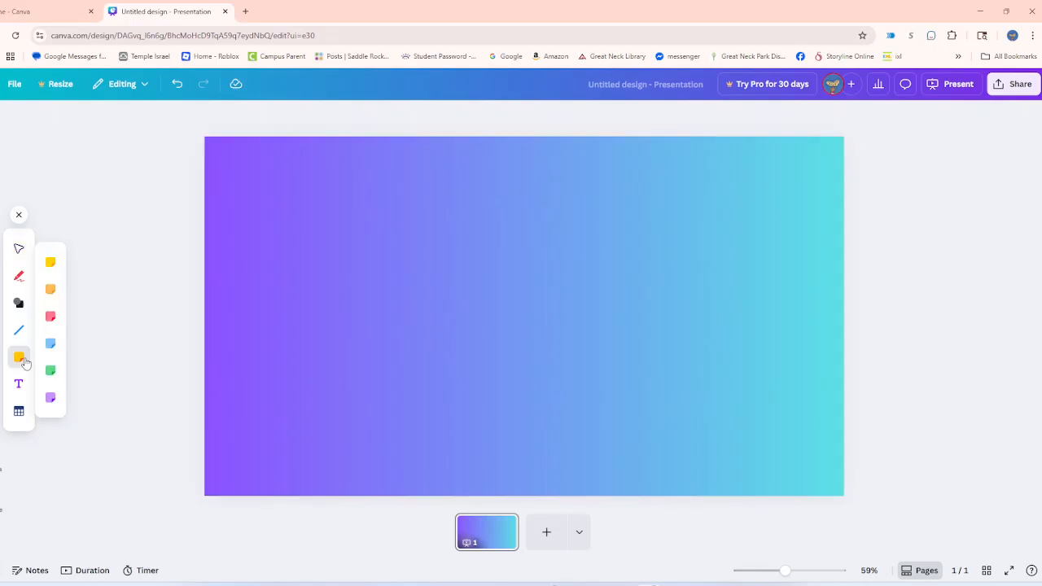
click(50, 317)
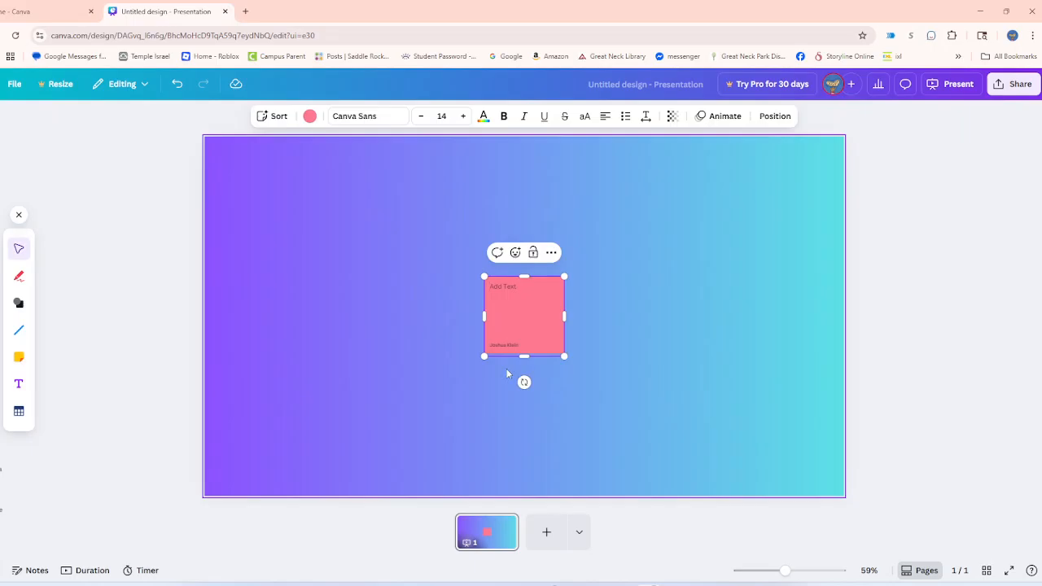
click(549, 253)
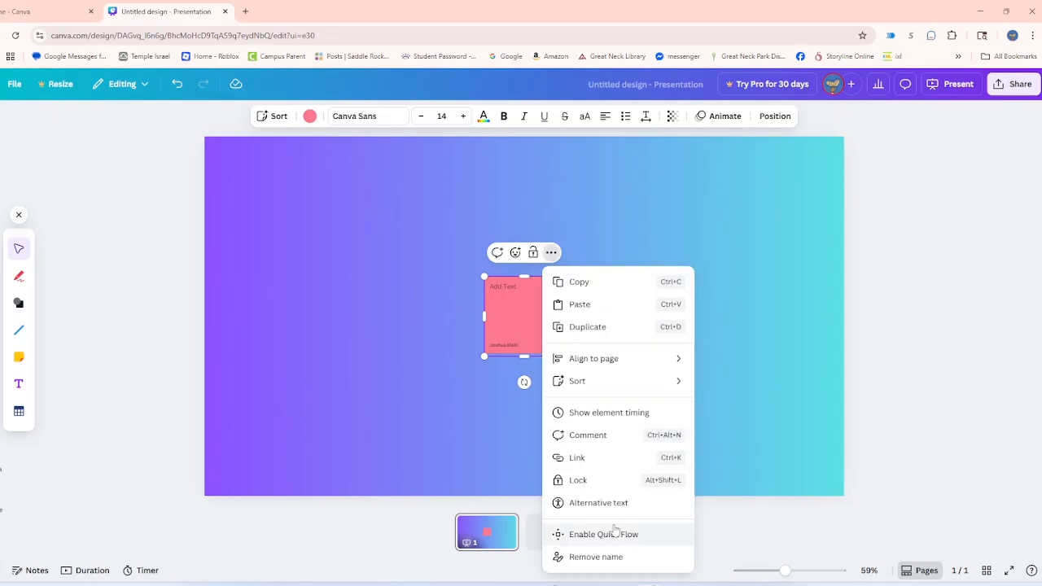
Close the note's options and delete the sticky note.
click(461, 453)
drag(466, 266, 595, 376)
click(552, 251)
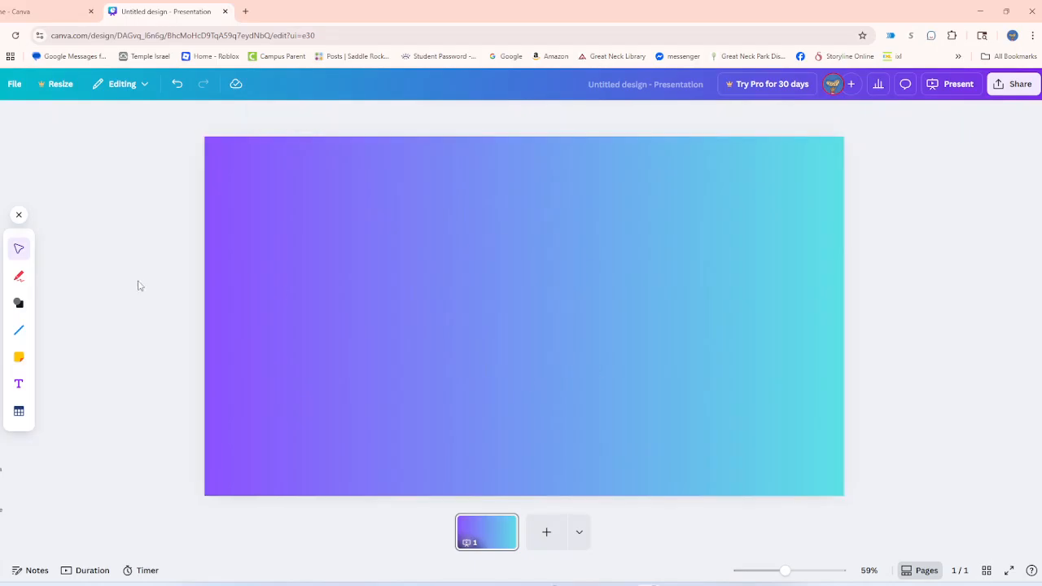
Add a default paragraph text box to the page and a body text box positioned just above it.
click(21, 384)
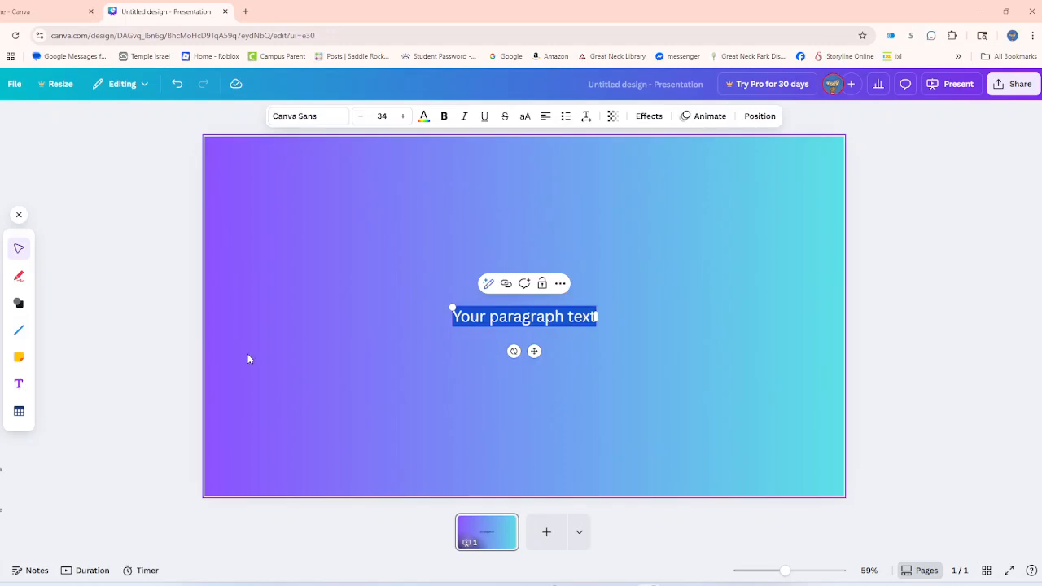
click(574, 285)
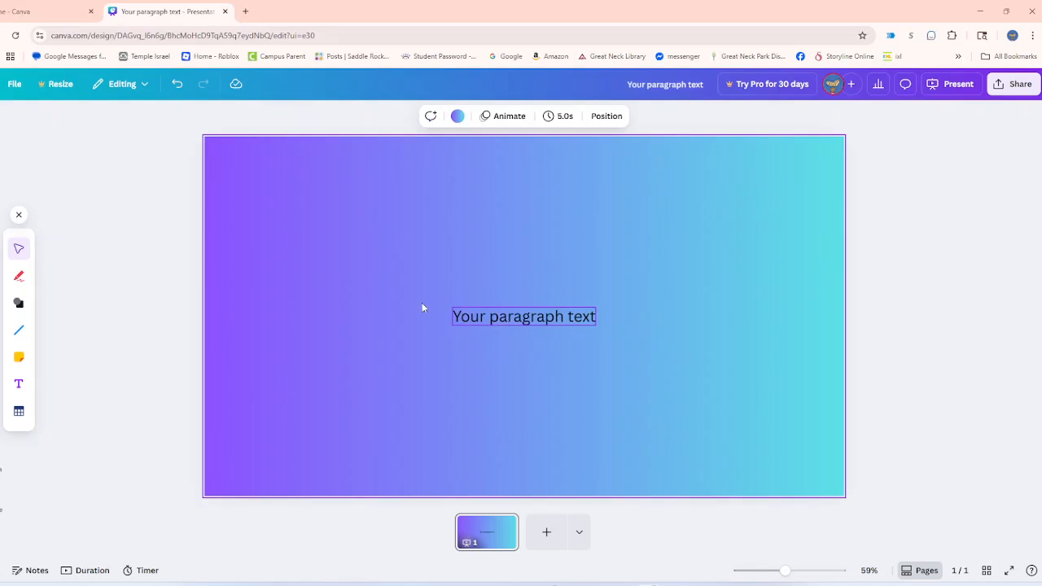
click(19, 384)
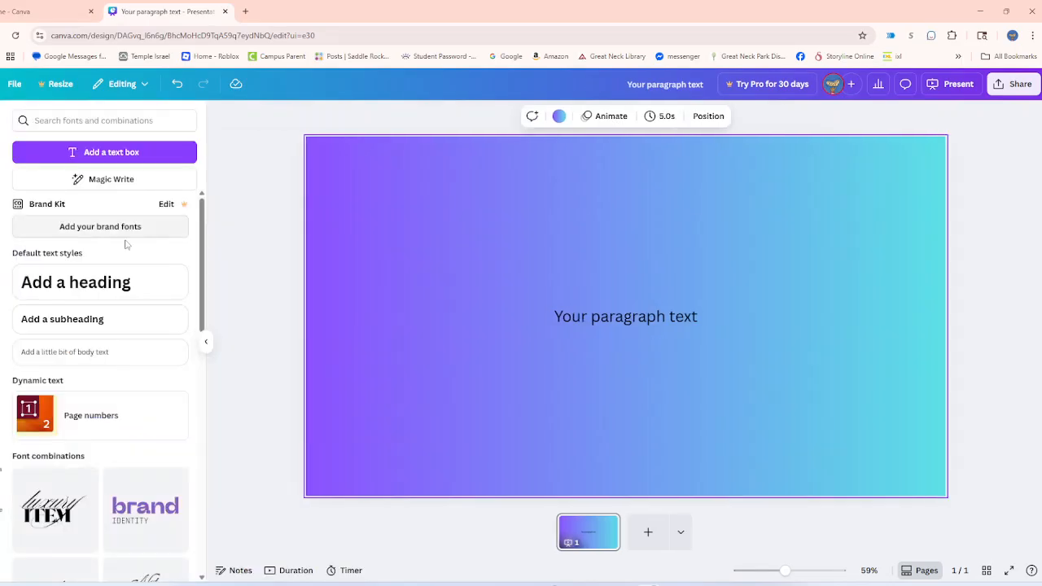
click(30, 358)
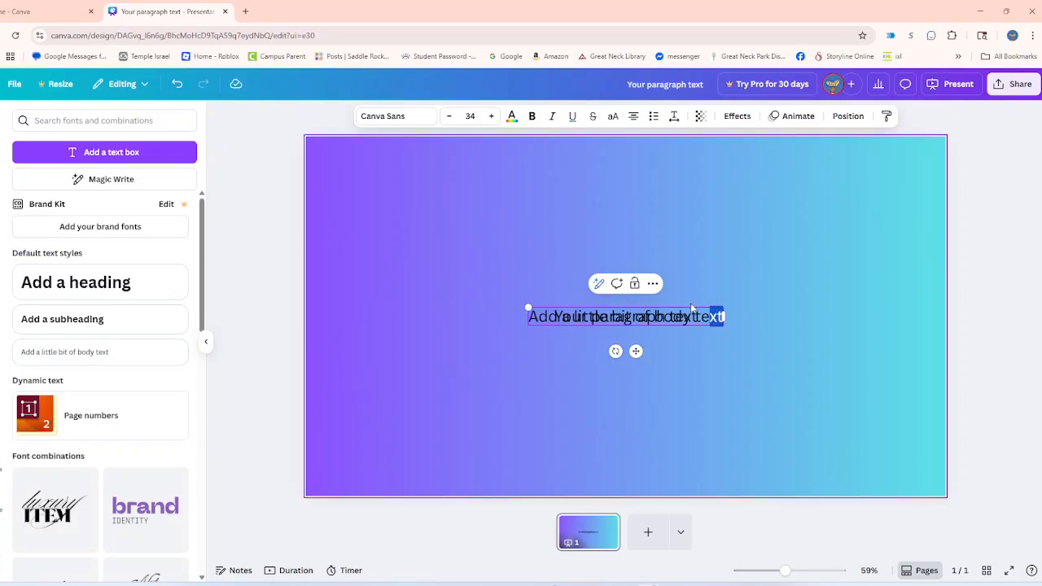
drag(636, 351, 634, 306)
click(561, 295)
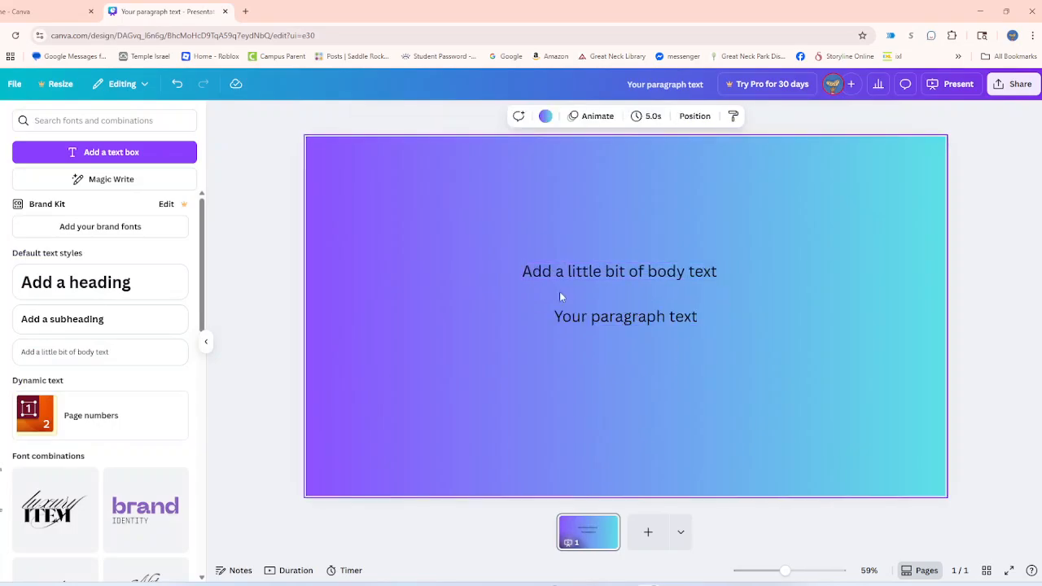
Delete the body text box and the paragraph text box, leaving the page empty.
click(206, 341)
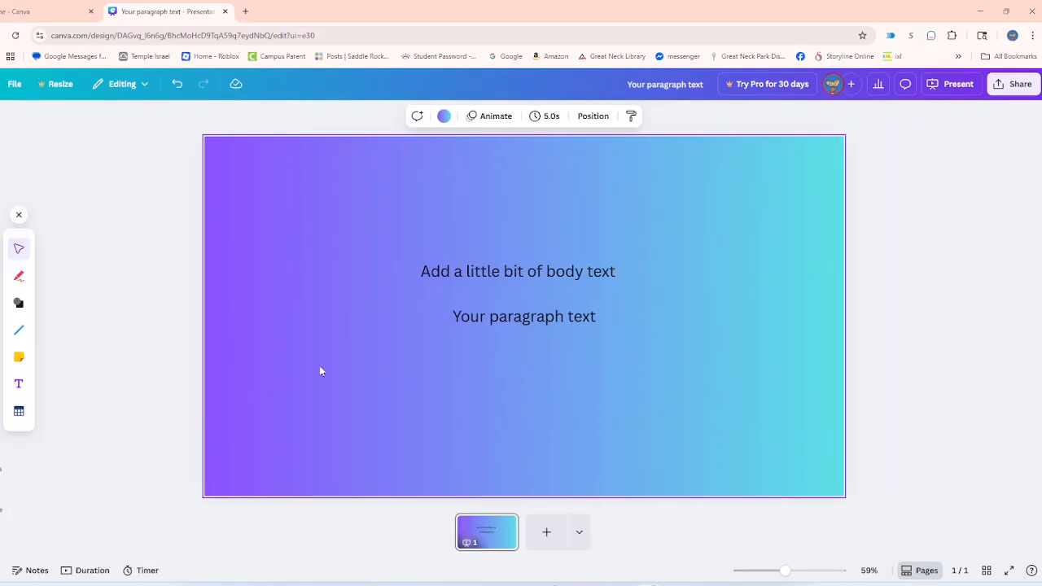
click(564, 267)
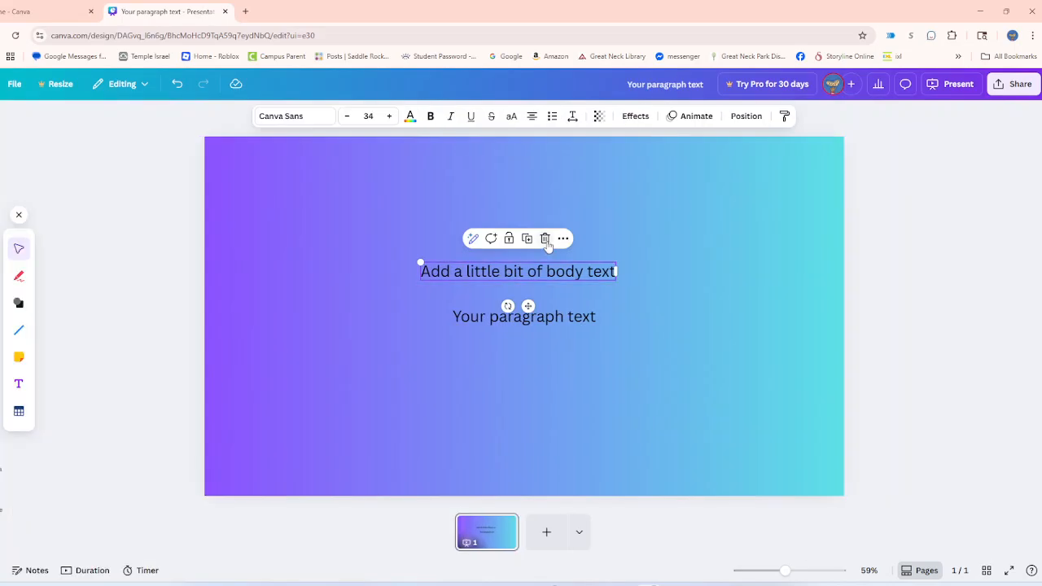
click(544, 238)
click(509, 325)
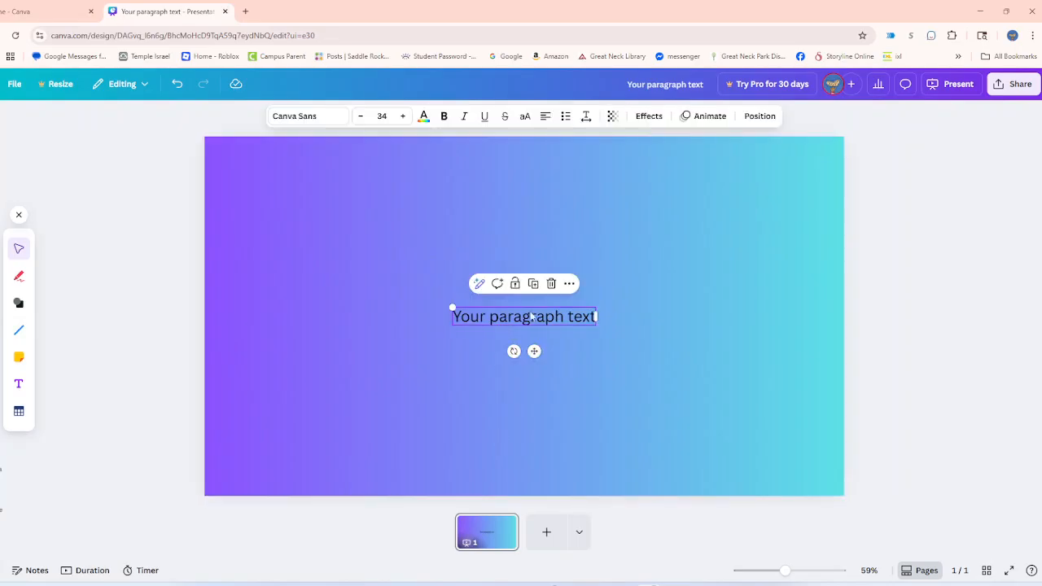
key(Delete)
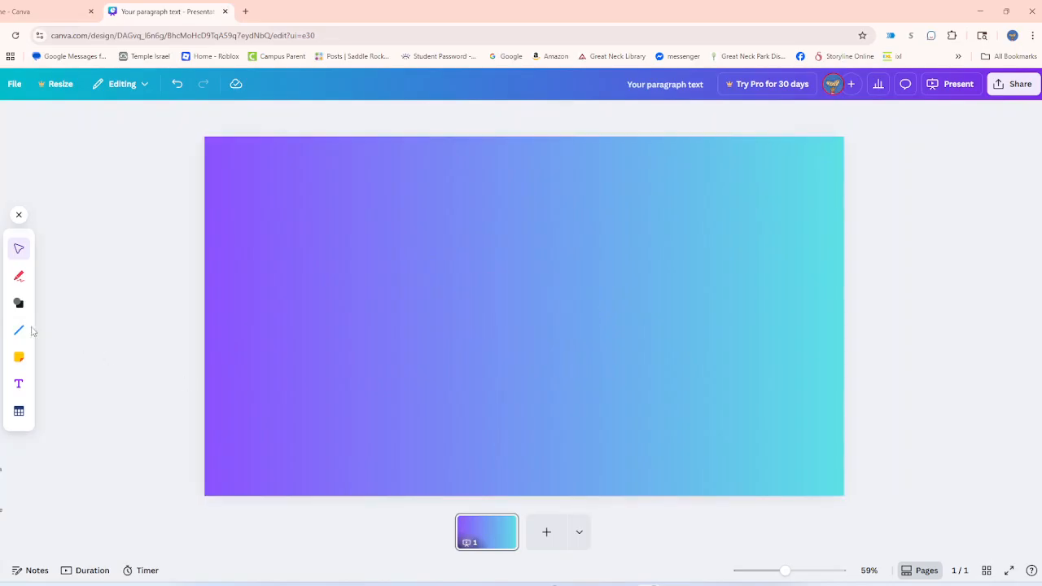
Insert a table with three columns and four rows and try selecting individual cells in it.
click(18, 411)
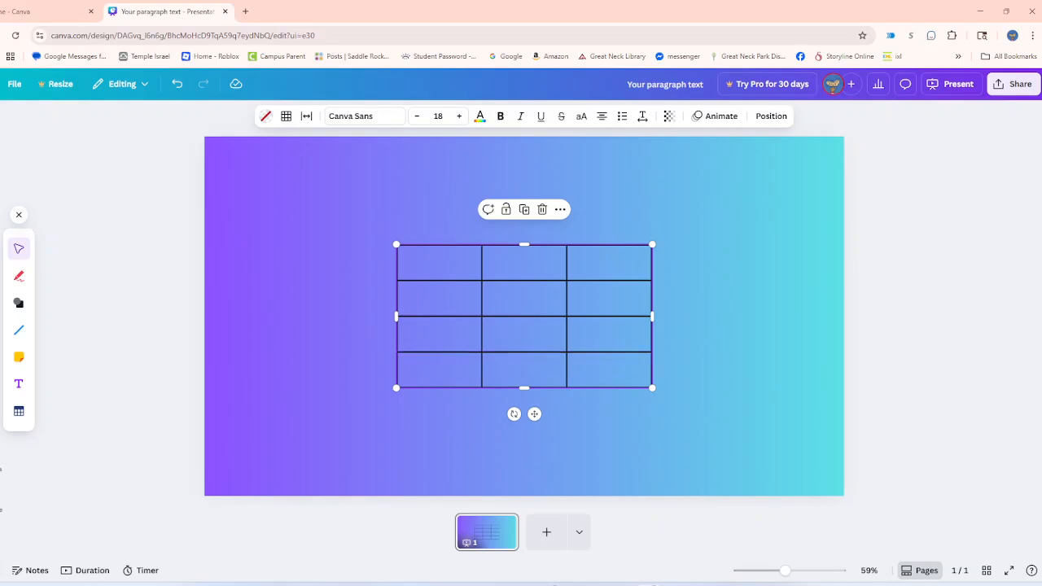
click(472, 368)
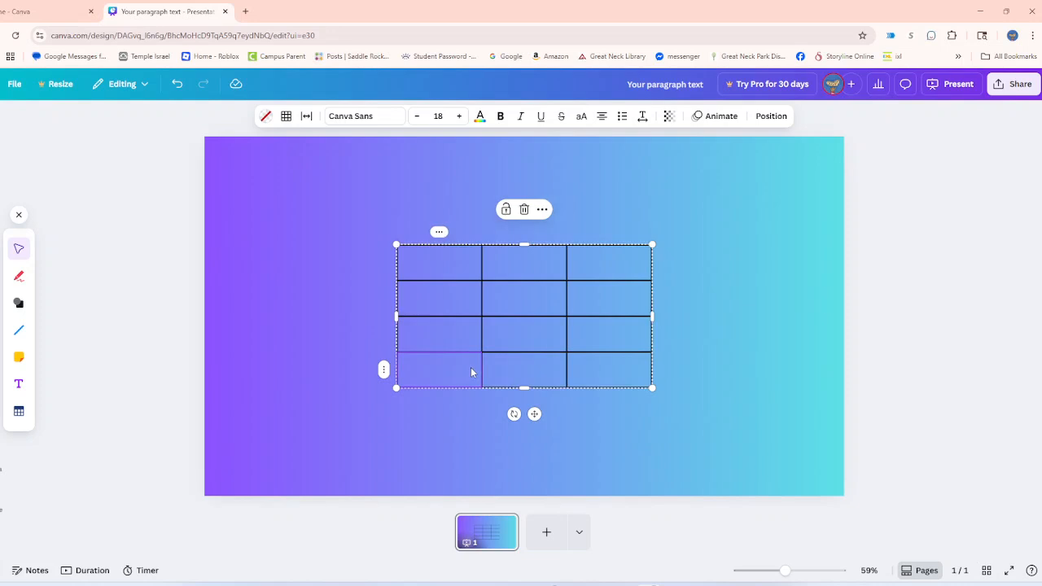
click(551, 349)
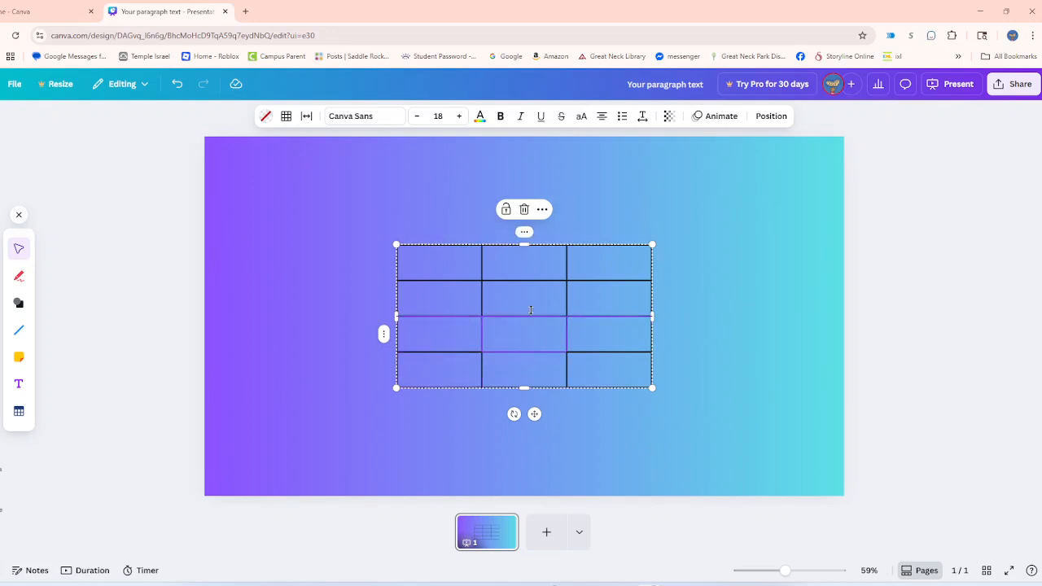
click(774, 357)
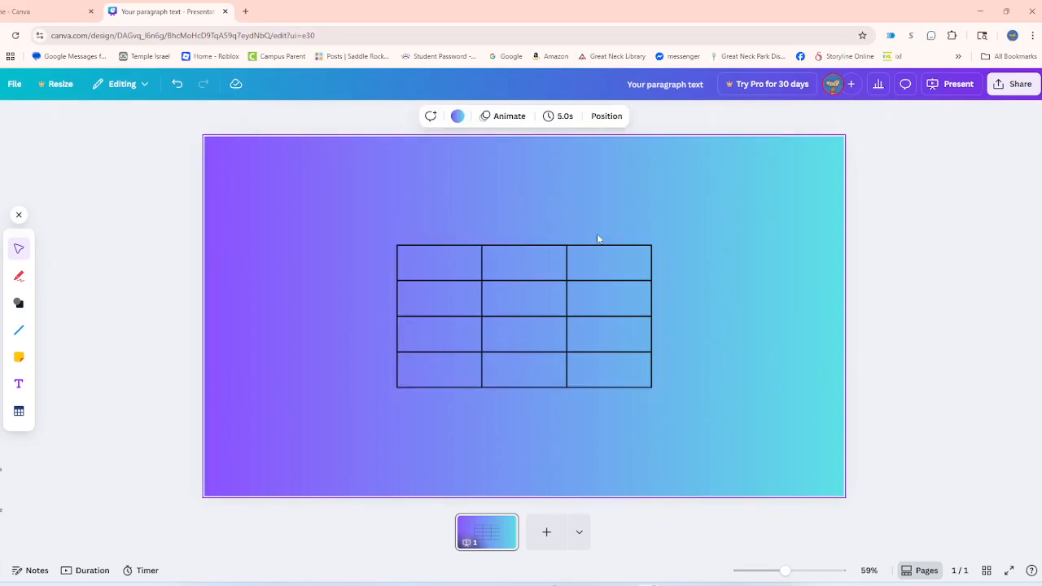
Delete the entire table from the page.
click(597, 263)
click(524, 209)
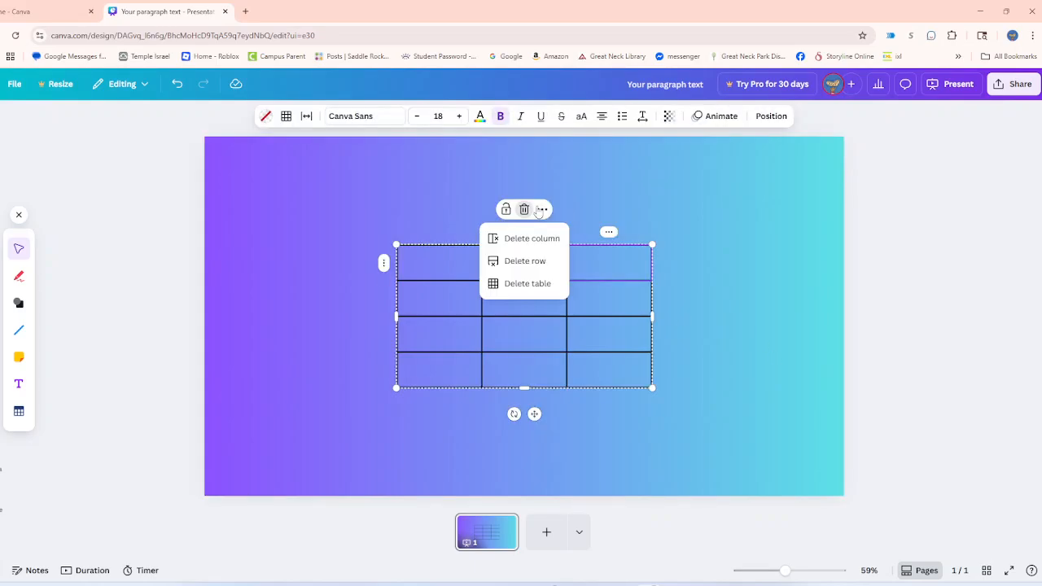
click(537, 282)
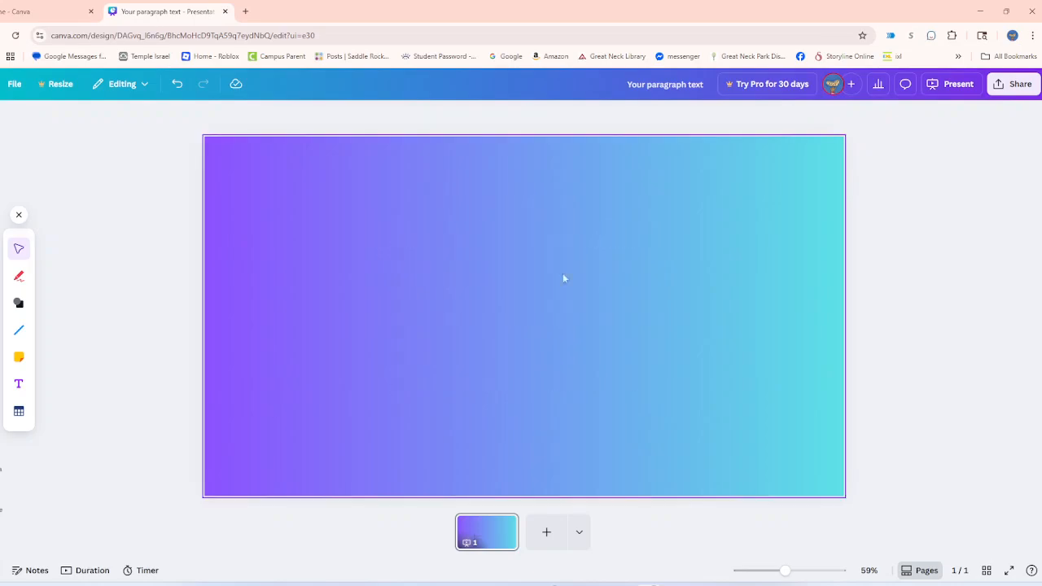
Close the drawing tools and look through the featured apps and the list of your own apps.
click(330, 389)
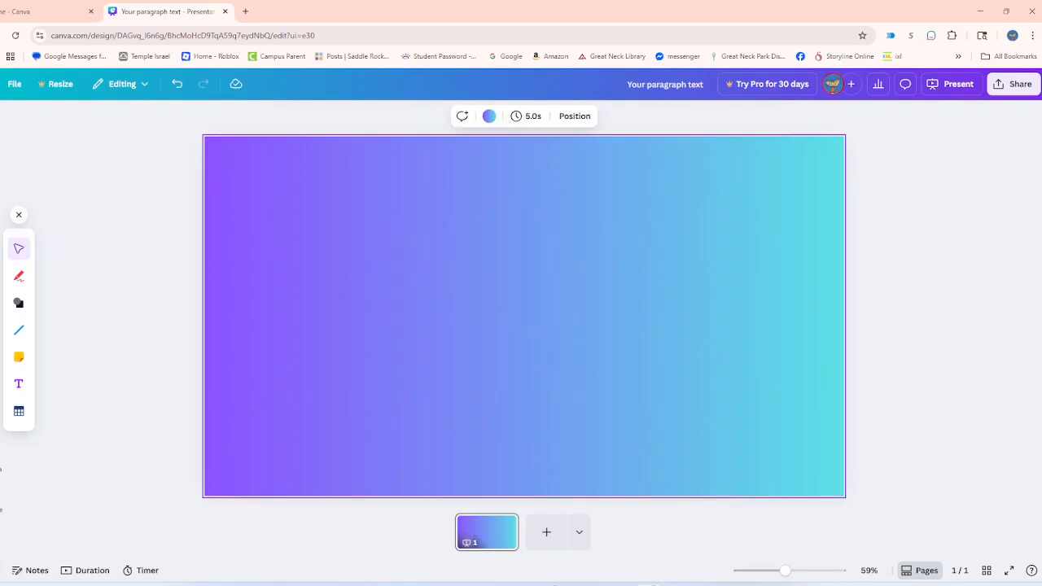
click(1, 367)
click(1, 366)
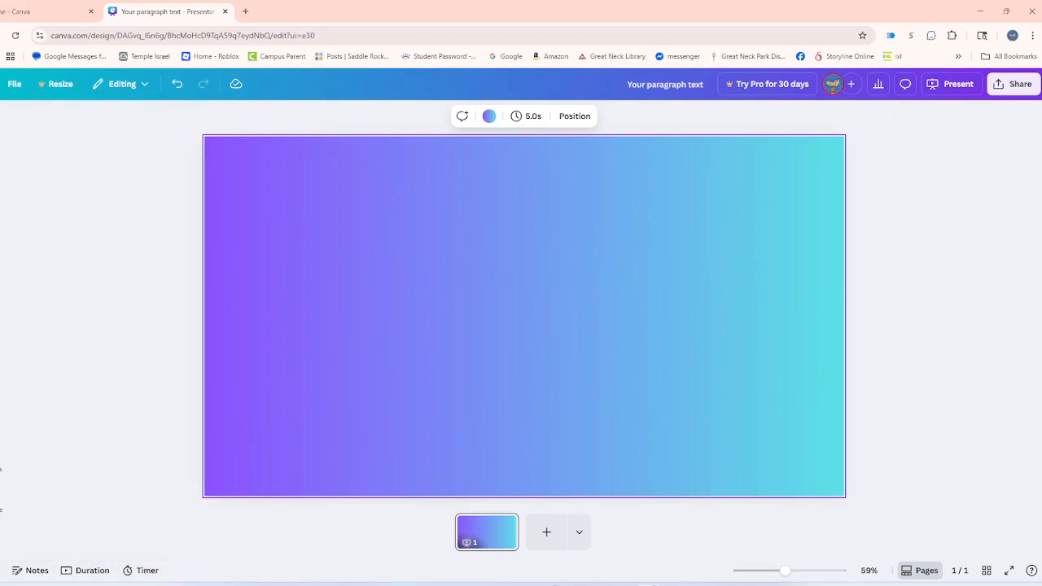
mouse_move(1, 371)
mouse_move(1, 420)
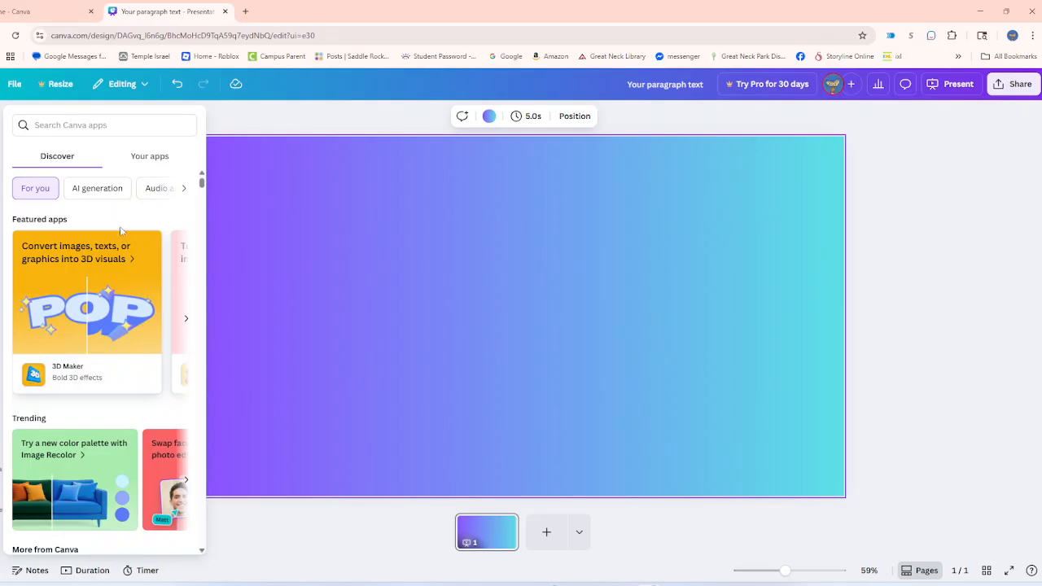
click(151, 160)
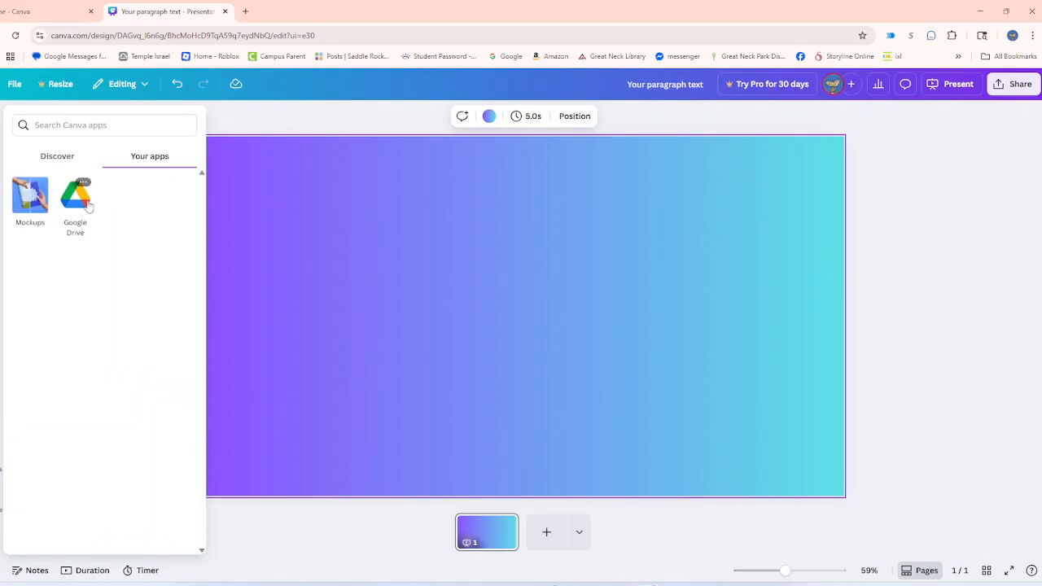
click(57, 157)
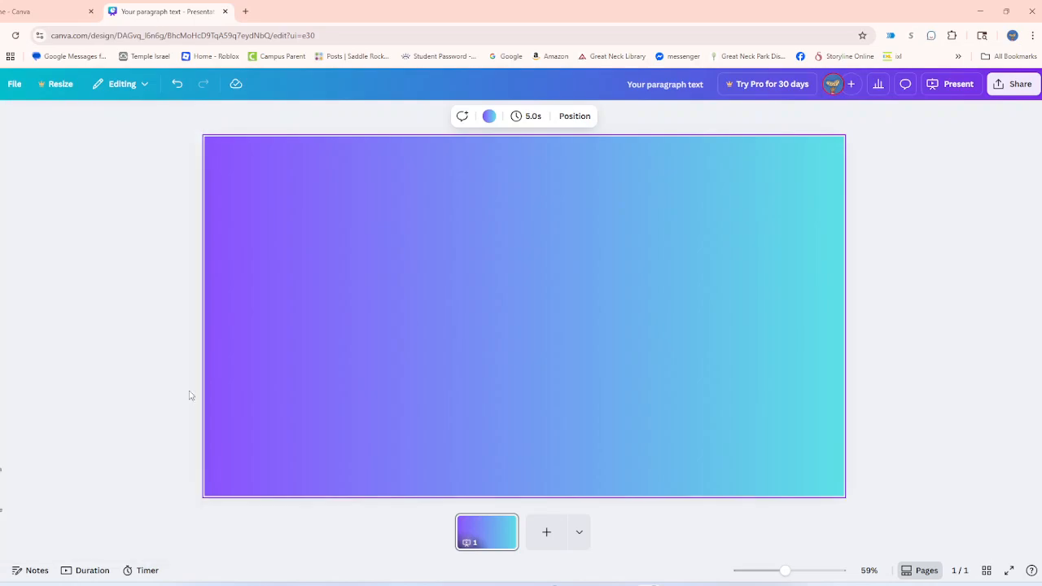
Look over the Brand Kit options, the default text styles and the font combinations.
click(16, 303)
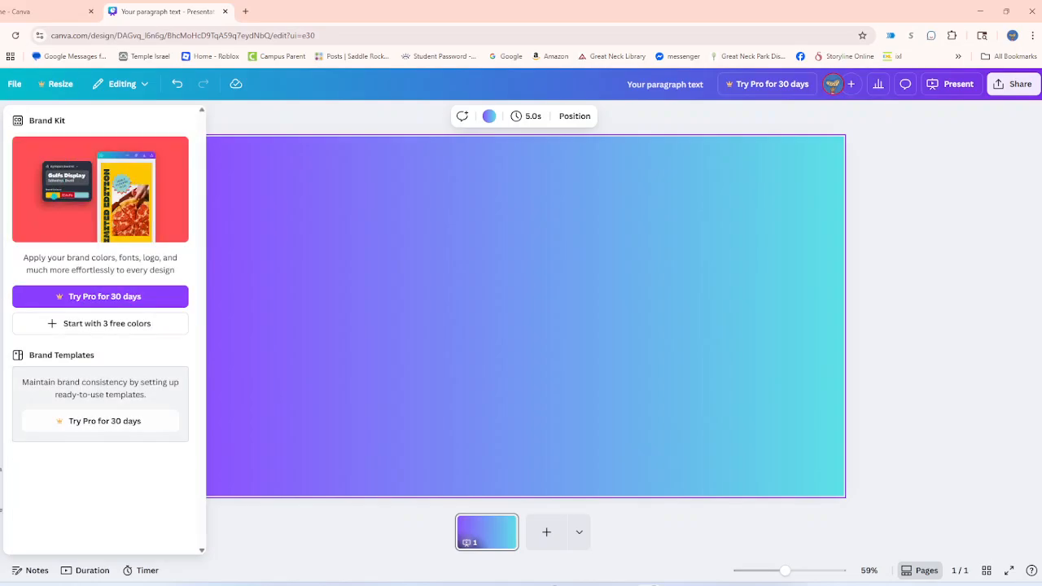
mouse_move(0, 205)
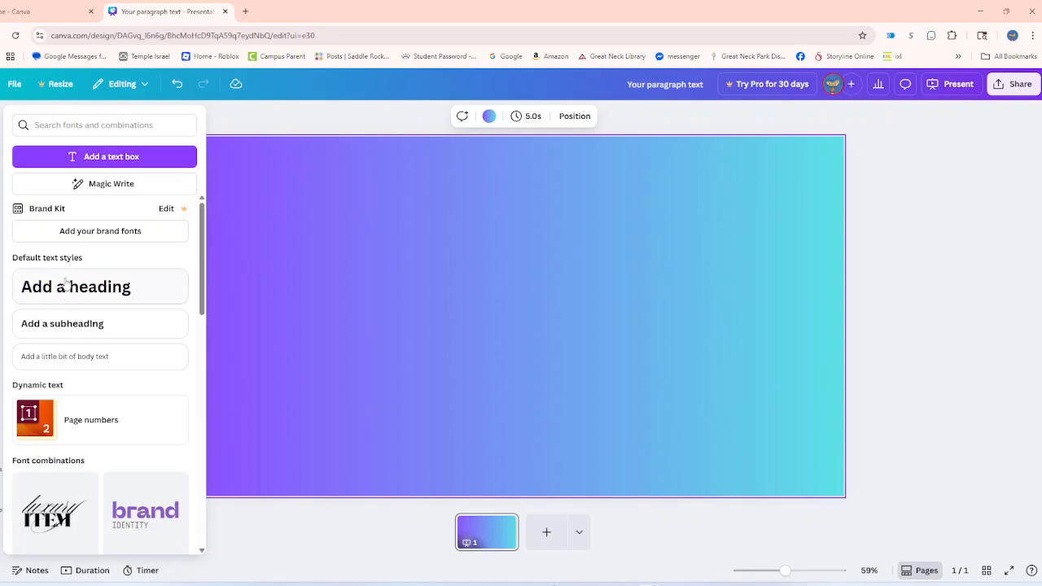
scroll(84, 323, down, 3)
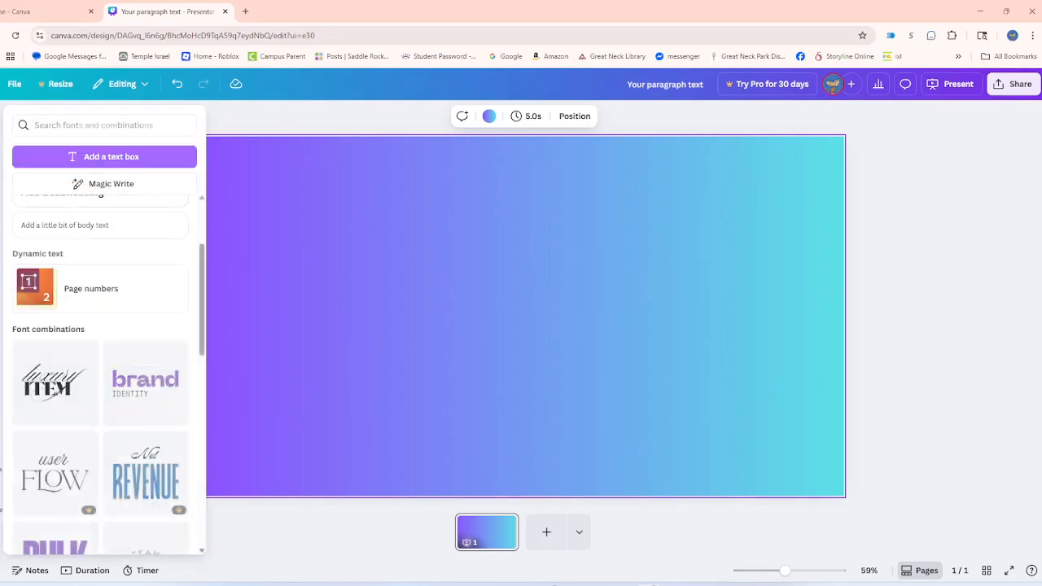
scroll(88, 240, up, 1)
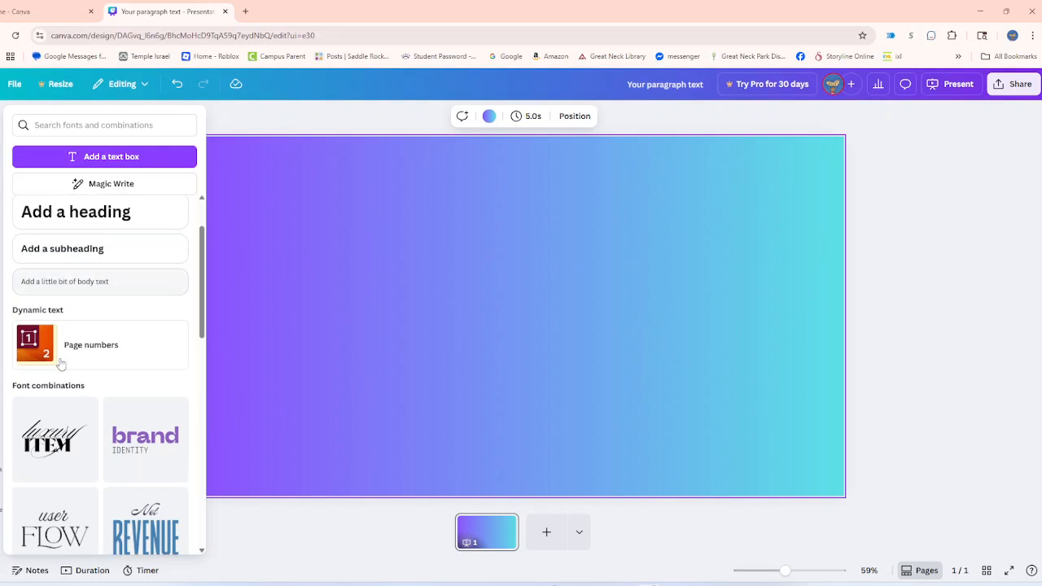
Add the "luxury ITEM" font combination to the page and delete it again.
click(56, 431)
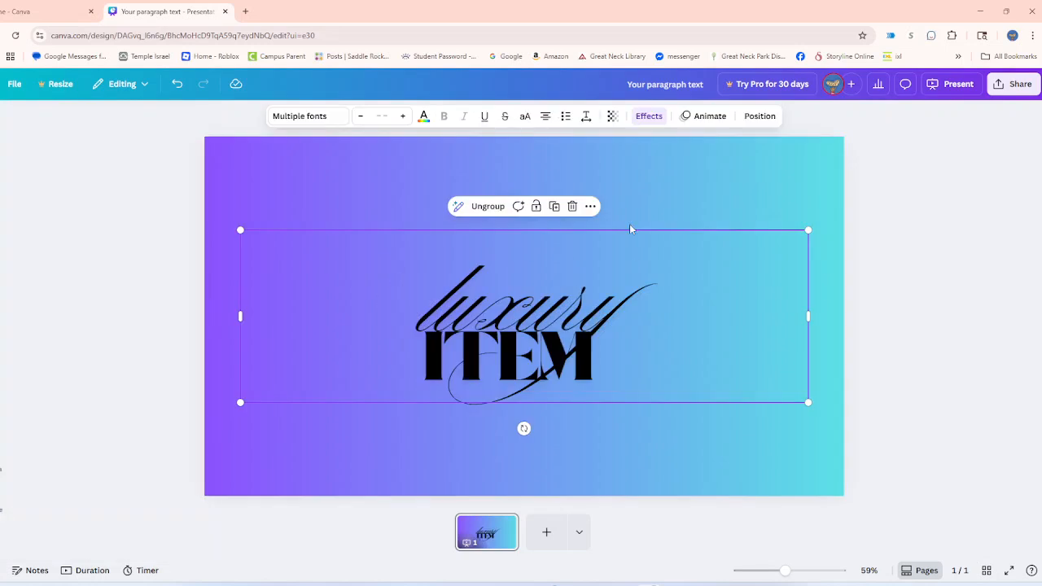
click(573, 207)
mouse_move(7, 224)
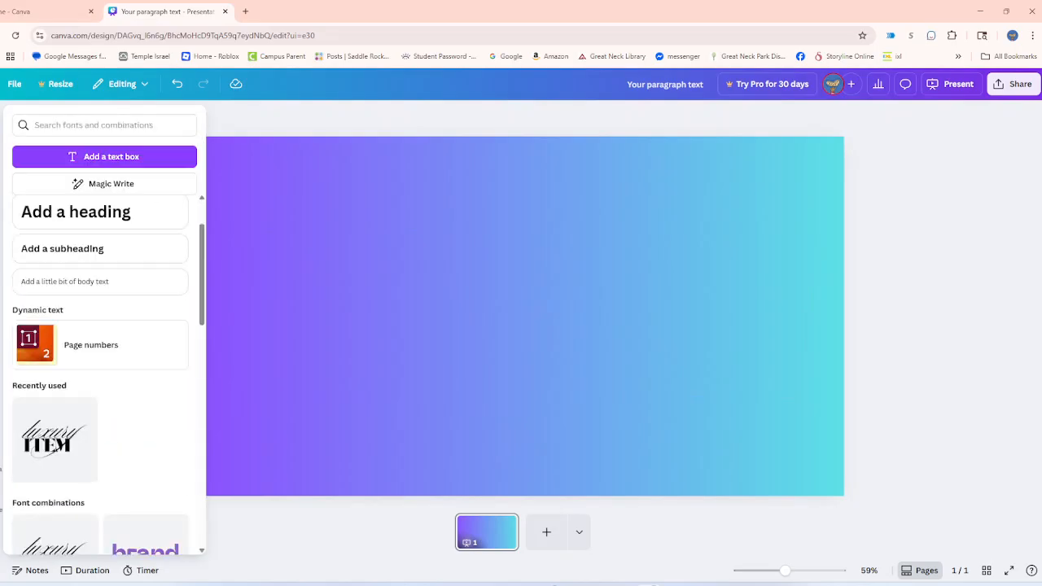
Look through the remaining text options and the full set of lines and shapes in the elements library.
scroll(110, 357, down, 1)
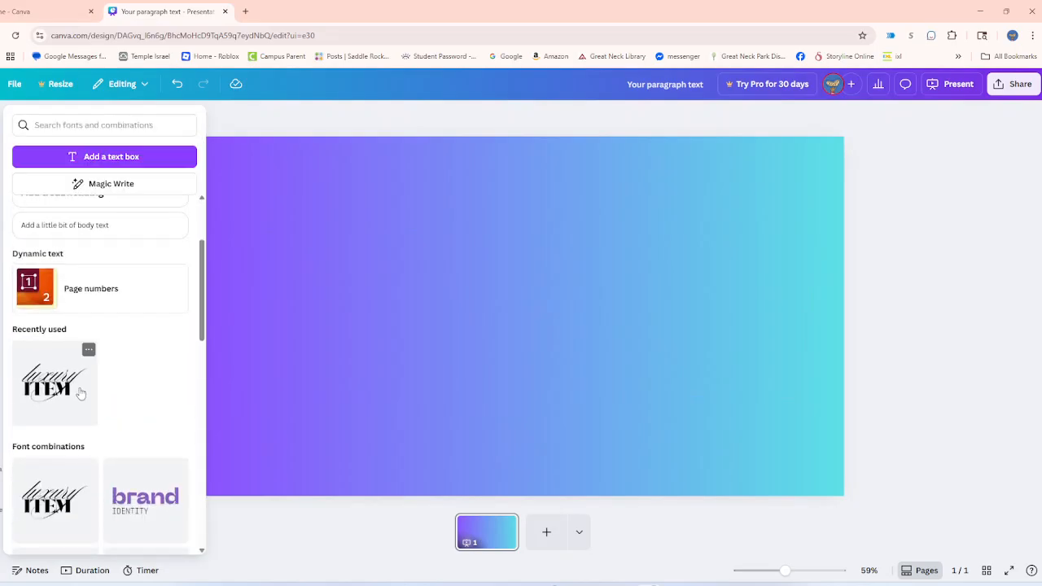
scroll(123, 403, up, 3)
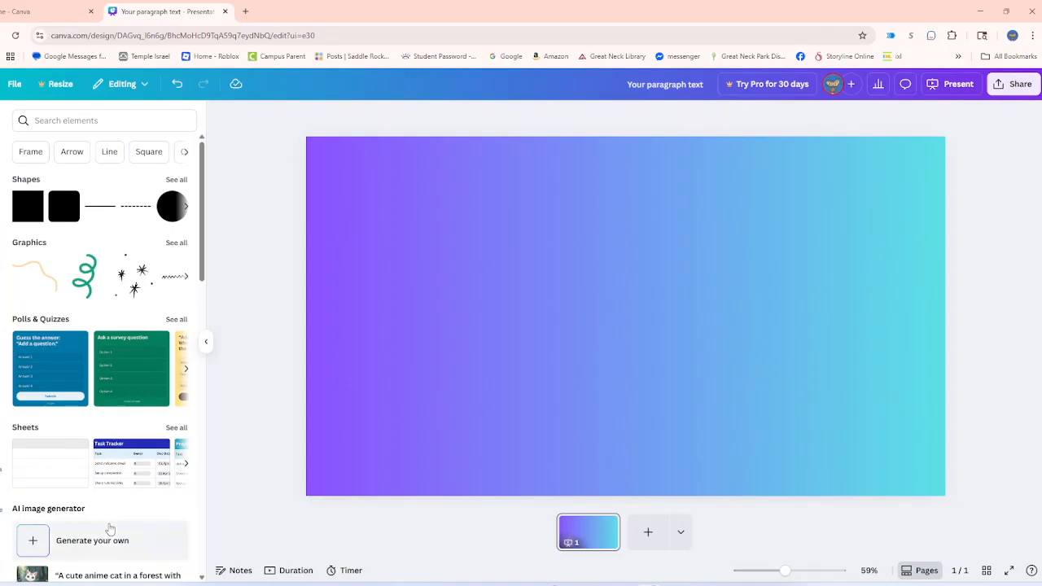
click(177, 181)
scroll(105, 425, down, 1)
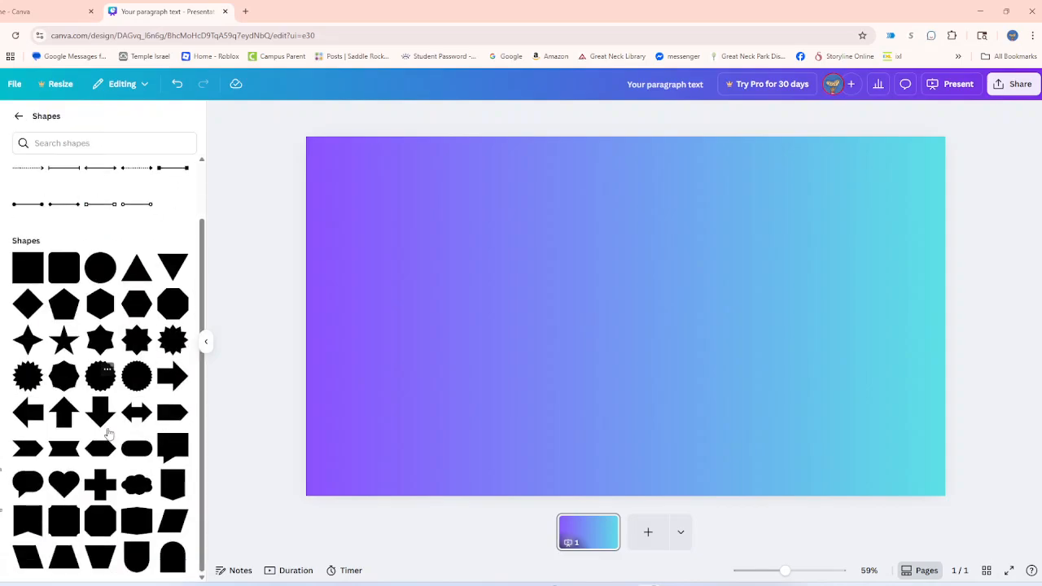
scroll(98, 413, up, 1)
scroll(99, 411, down, 1)
scroll(128, 195, up, 1)
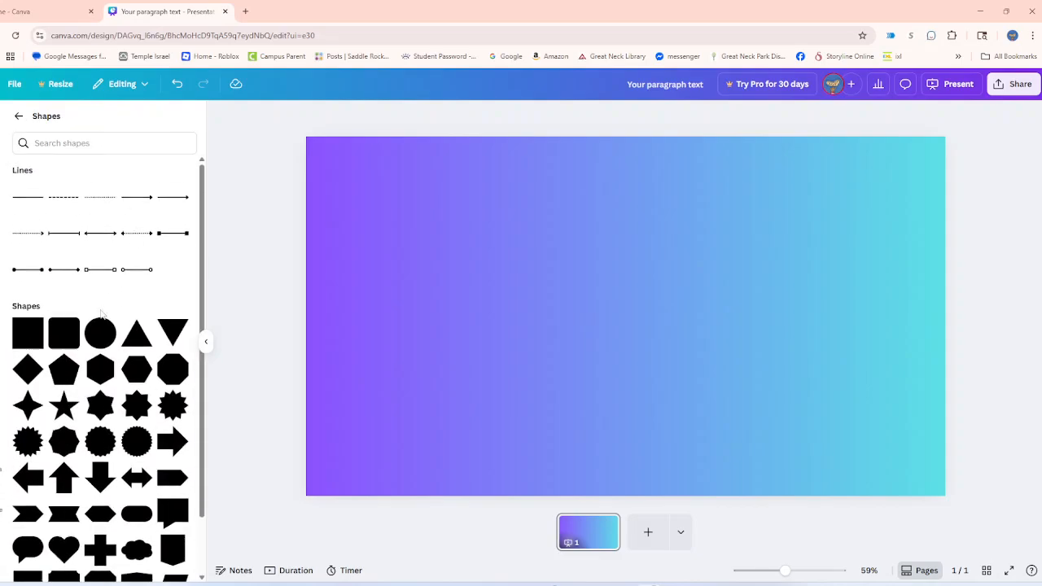
scroll(94, 319, down, 1)
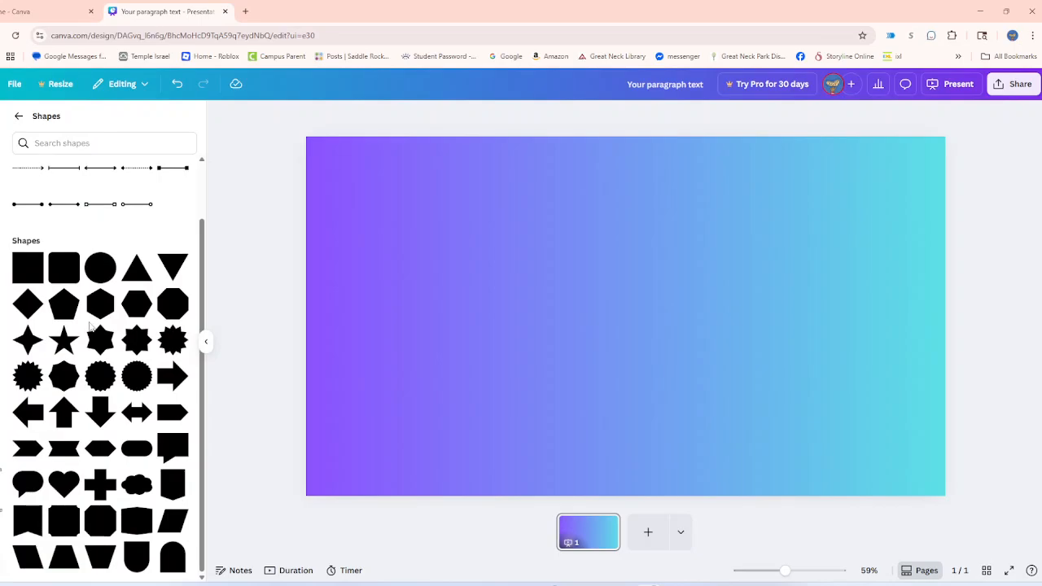
click(19, 116)
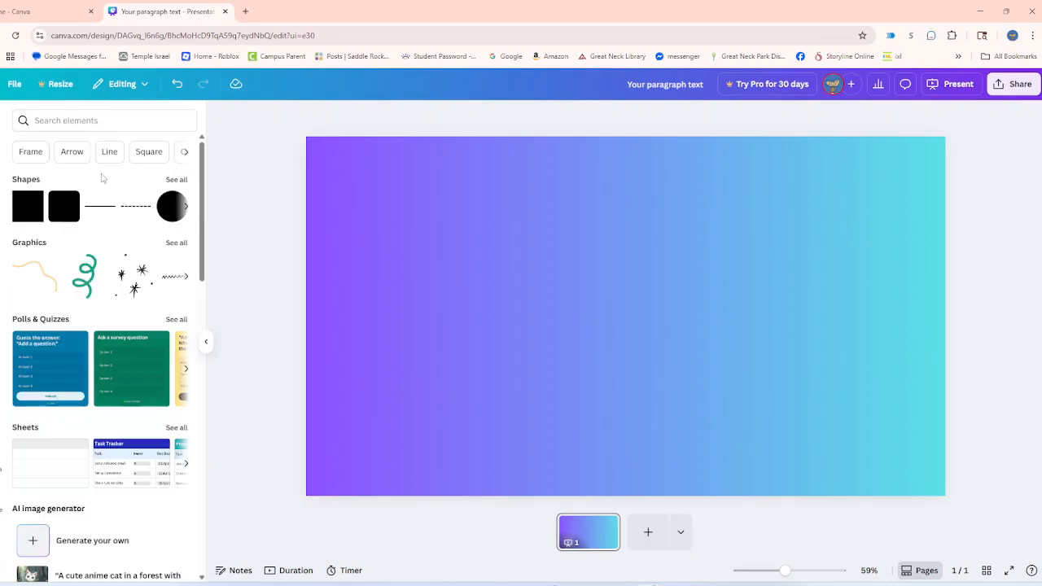
Look through all the graphics, including the gradient and sticker categories and the themed collections.
click(177, 242)
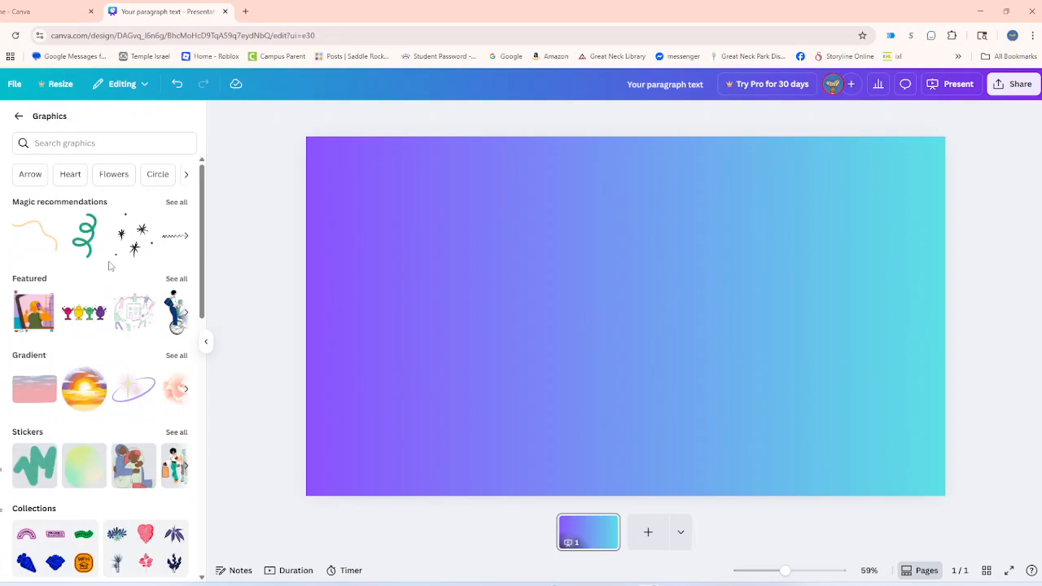
scroll(110, 264, down, 5)
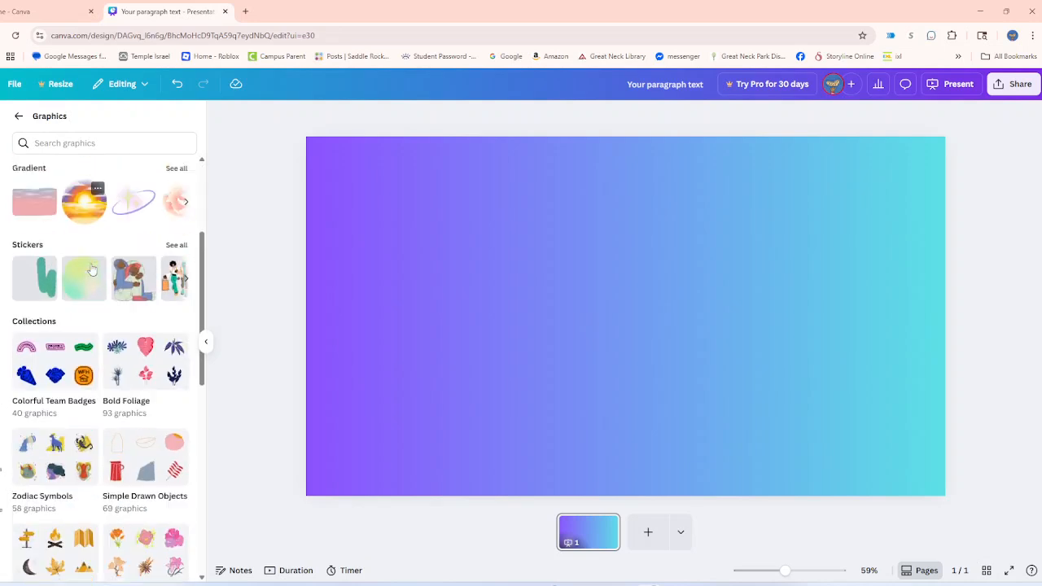
scroll(92, 269, down, 8)
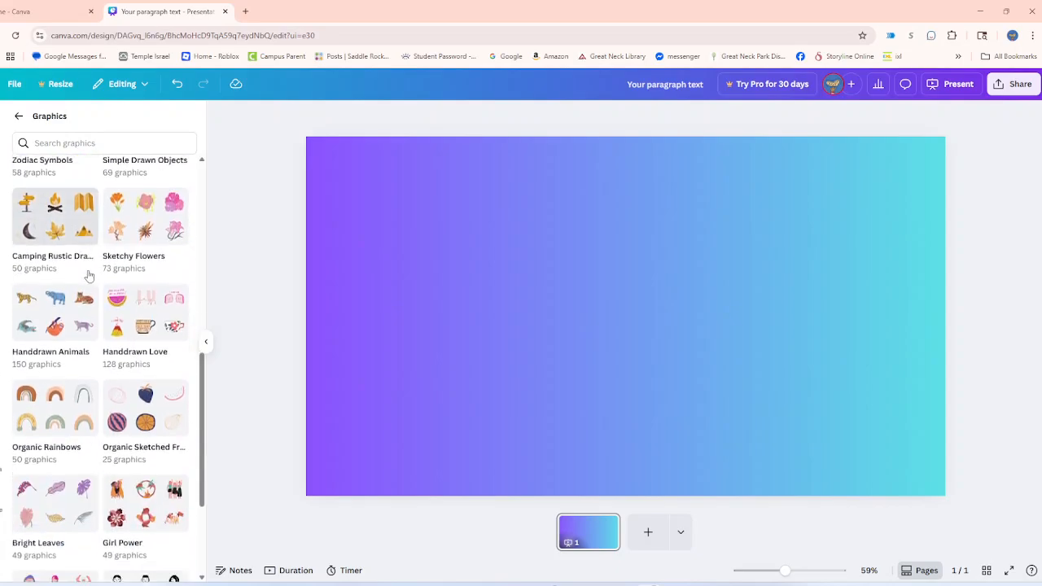
scroll(89, 276, down, 4)
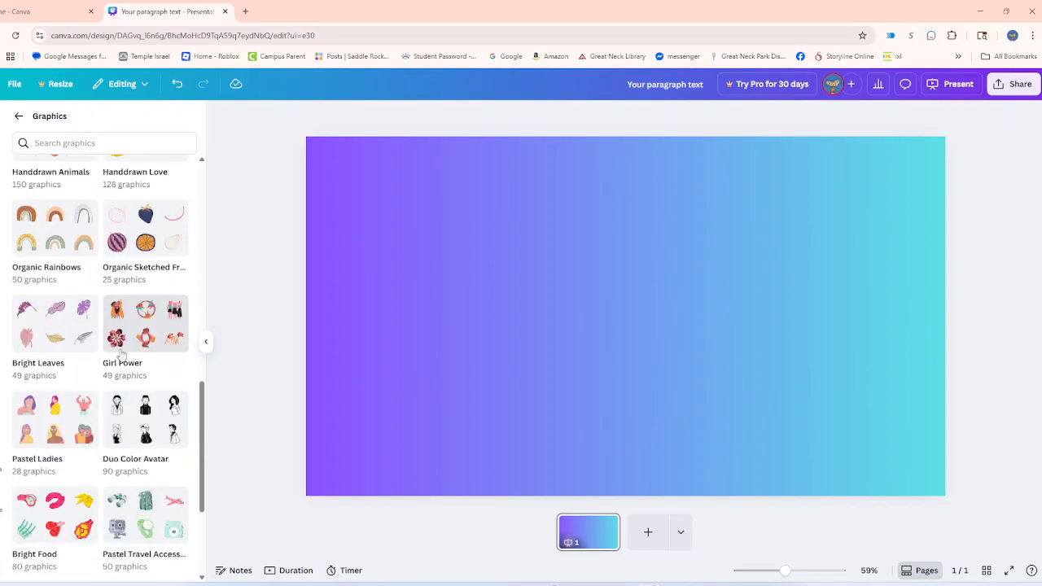
scroll(99, 421, down, 5)
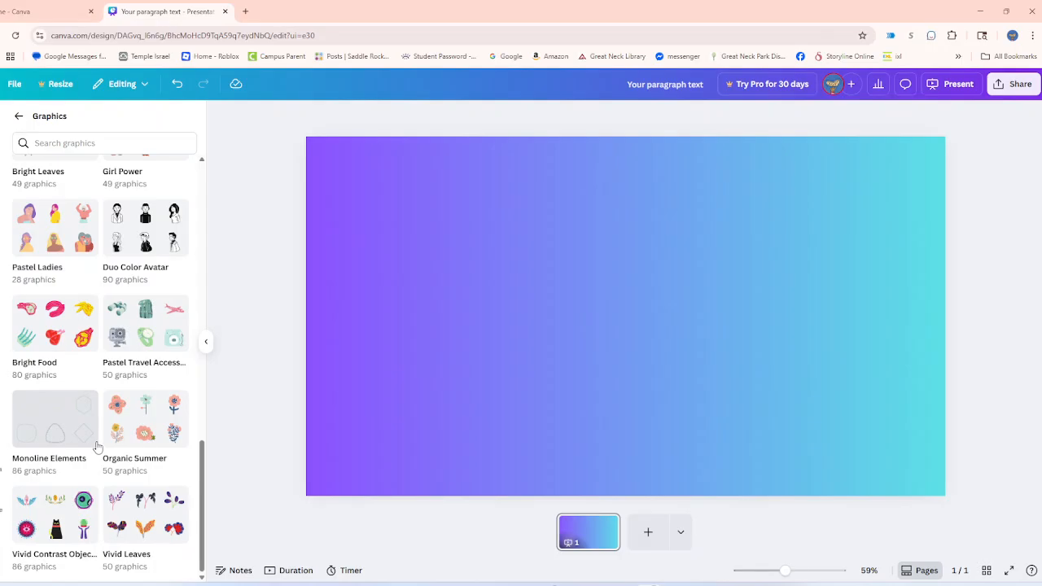
scroll(94, 435, up, 6)
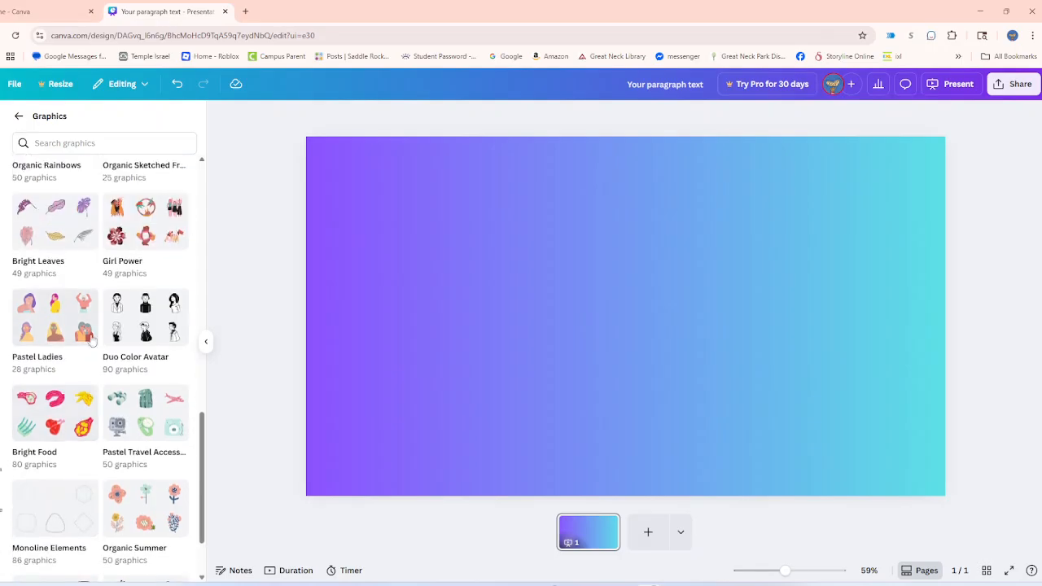
scroll(85, 302, up, 8)
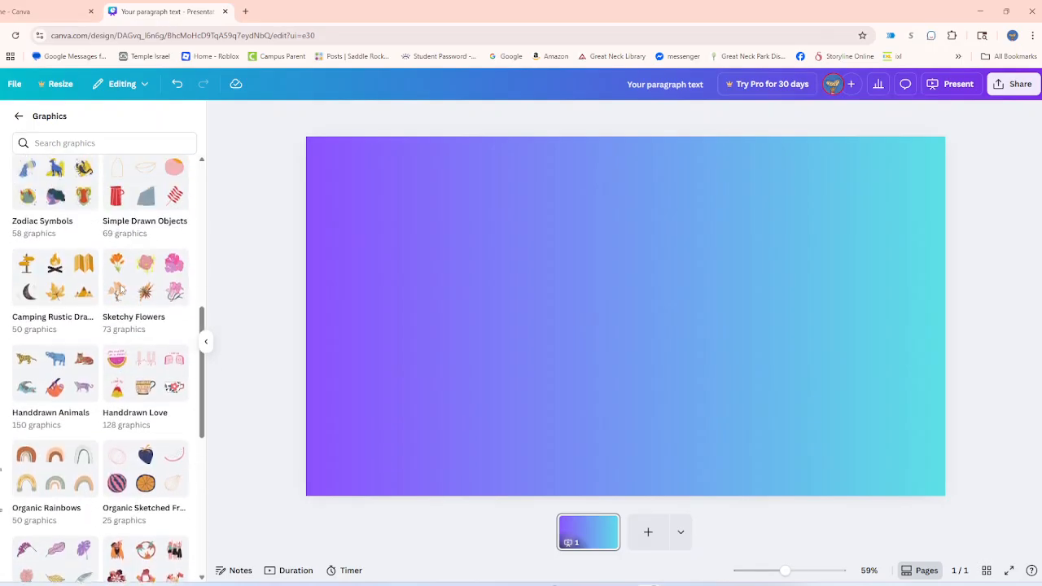
scroll(120, 289, up, 2)
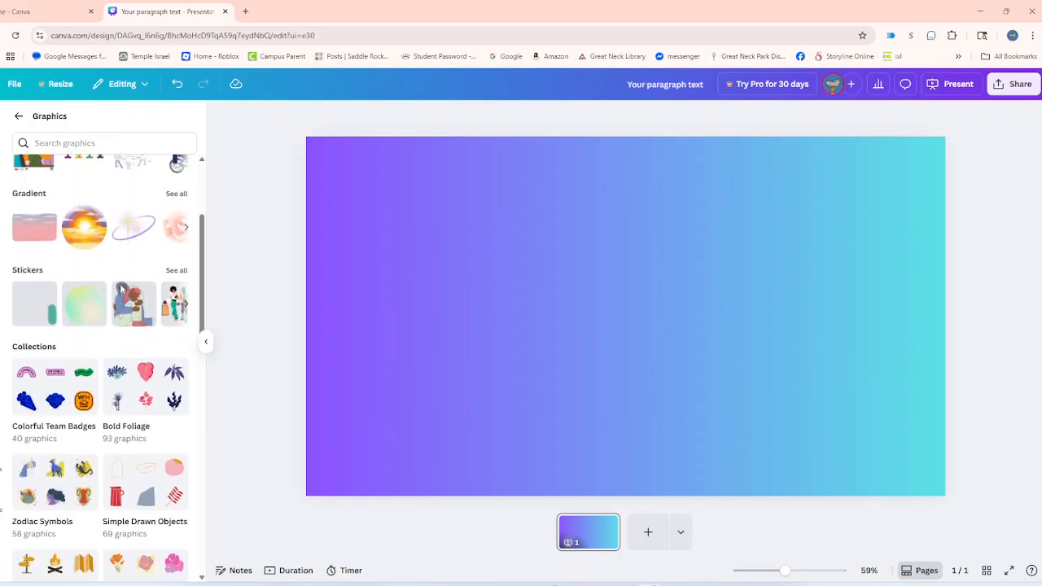
Add the round sunset graphic from the Gradient category to the page and delete it again.
click(84, 232)
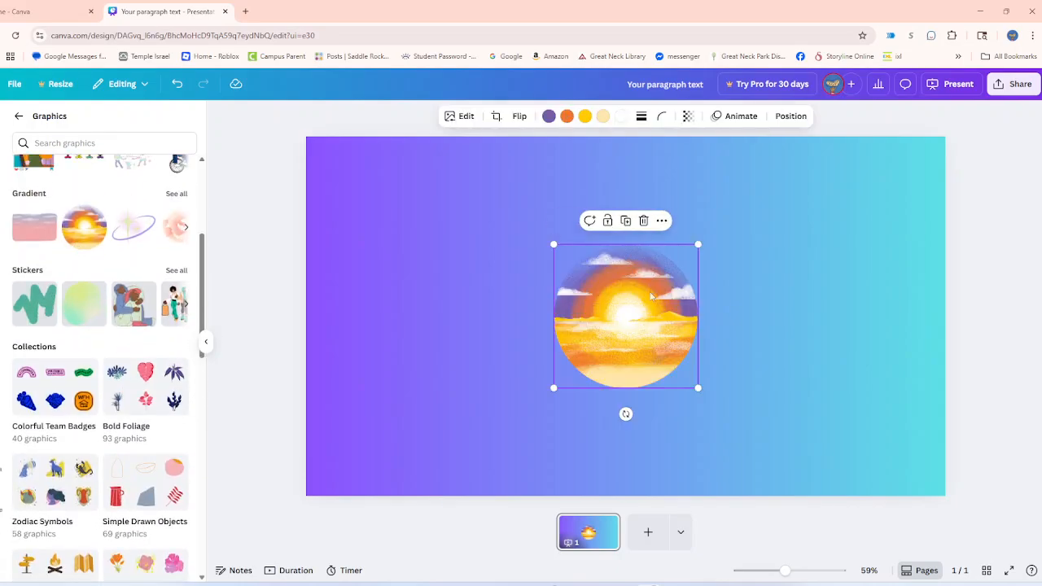
click(643, 220)
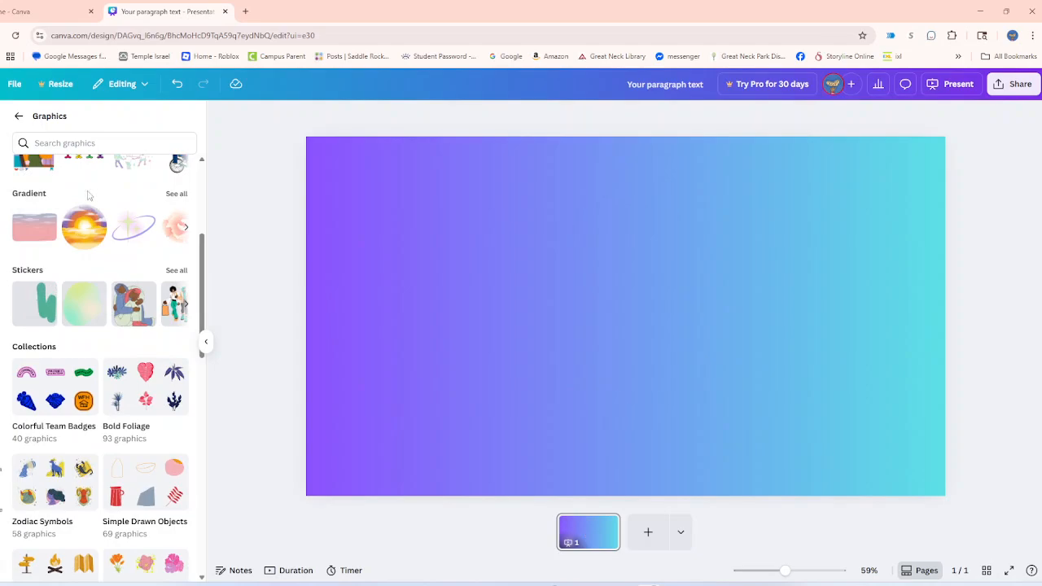
click(18, 116)
Add the Quick Poll from the polls and quizzes elements and move it to the right edge of the page.
scroll(114, 324, down, 2)
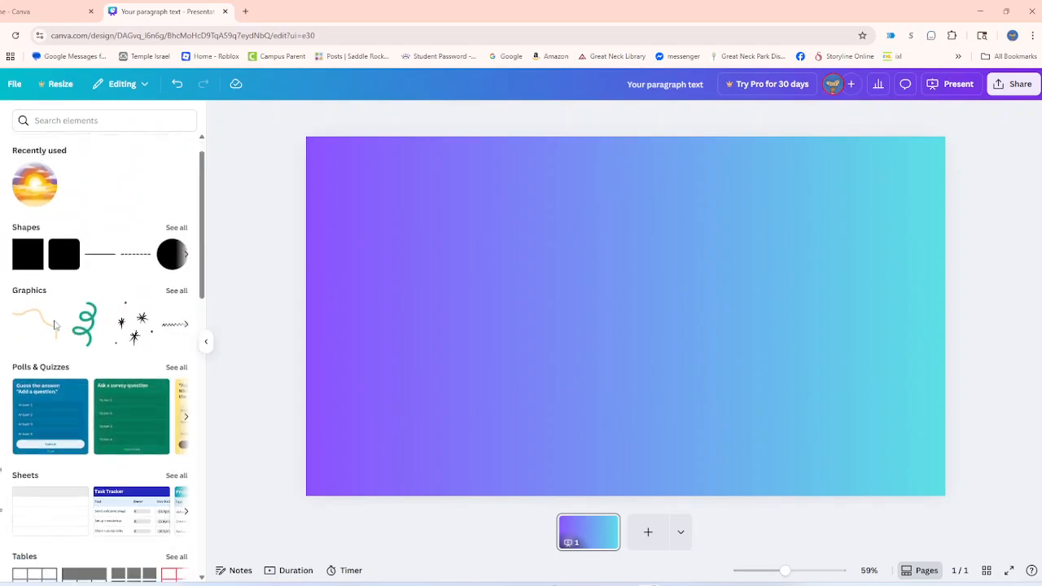
click(171, 321)
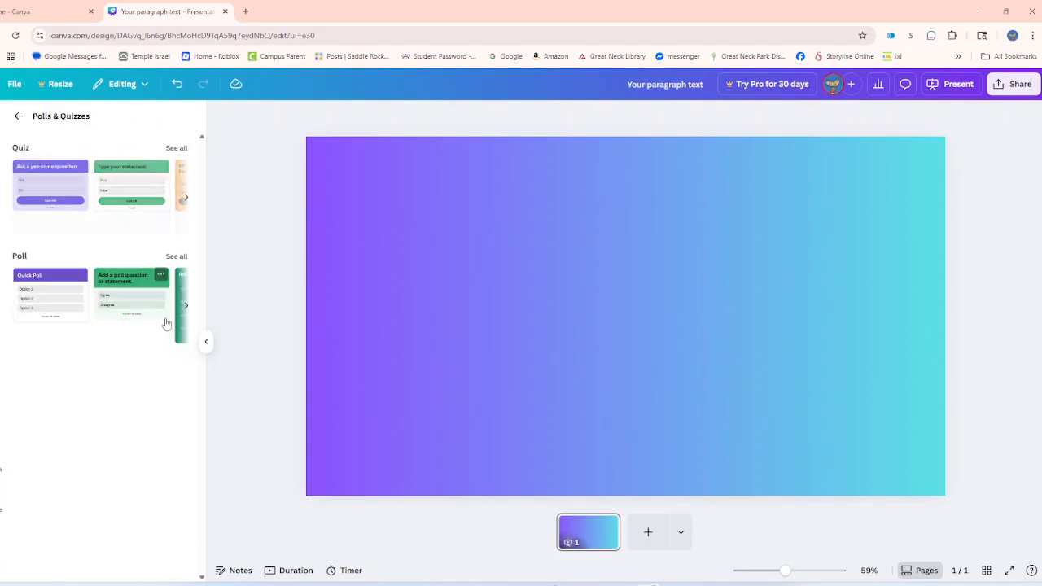
click(70, 304)
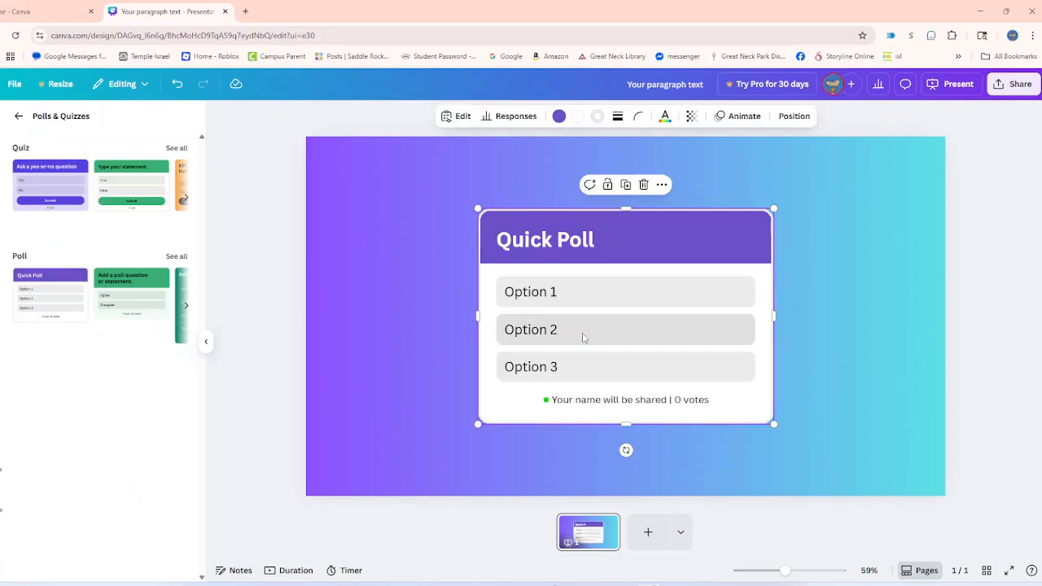
drag(589, 226, 797, 210)
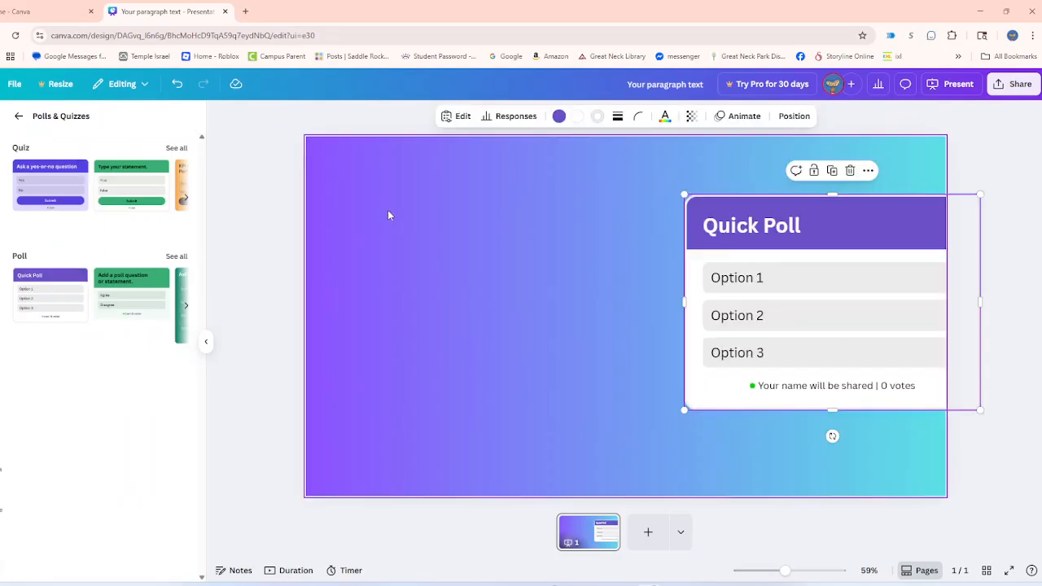
Add the "Ask a yes-or-no question" quiz, move it to the left side of the page and choose Yes as its answer.
click(41, 180)
drag(588, 251, 431, 231)
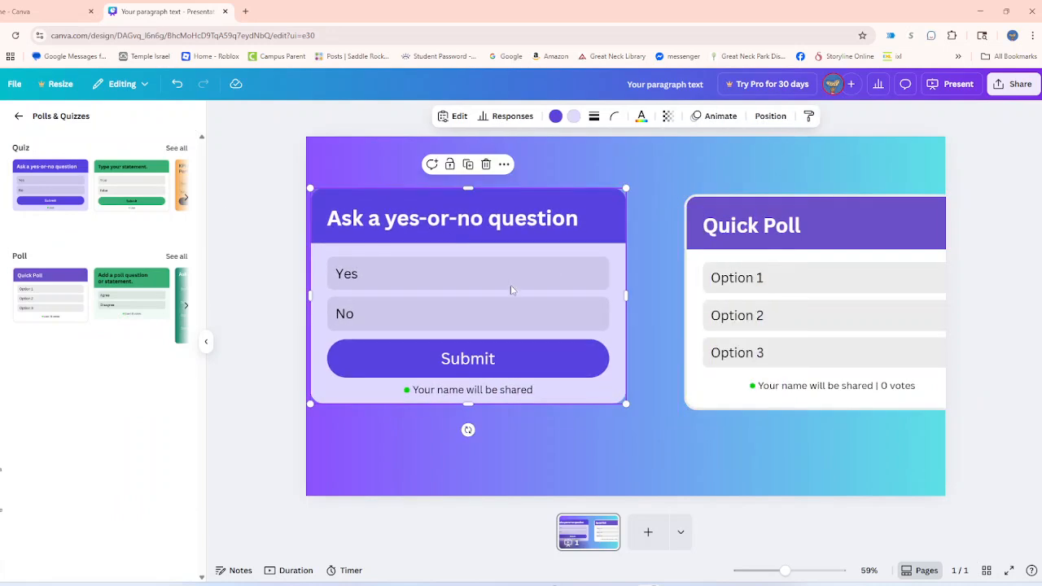
click(414, 273)
click(443, 466)
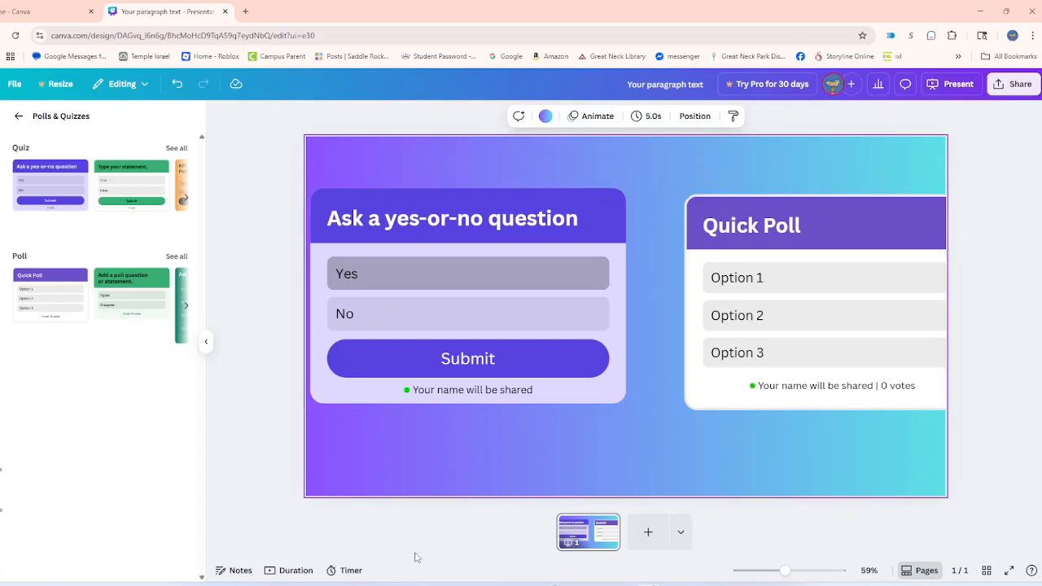
Present the design full screen and try voting for the different Quick Poll options, ending on Option 3.
click(956, 85)
click(920, 377)
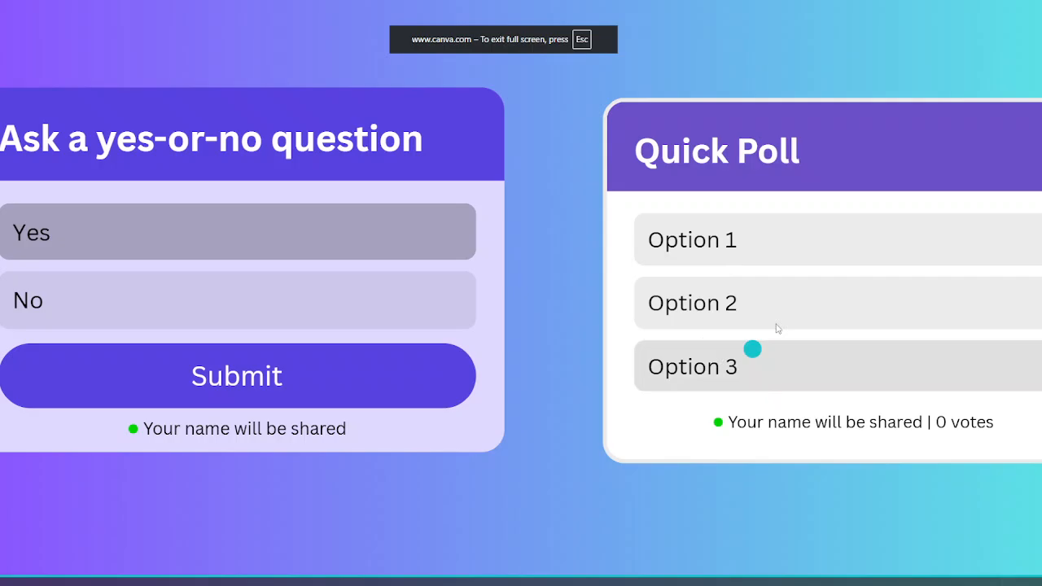
click(732, 240)
click(769, 313)
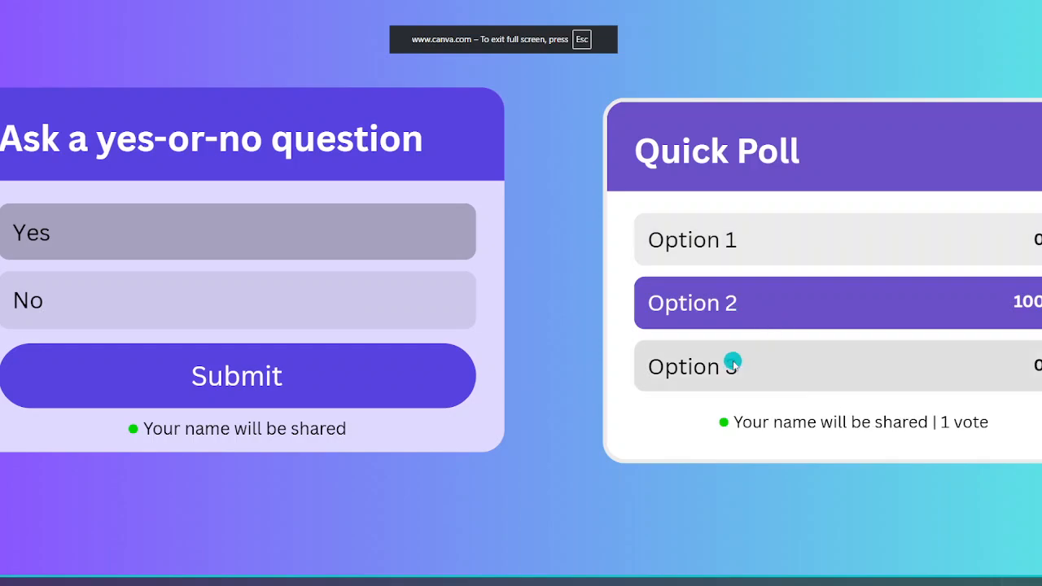
click(732, 364)
click(735, 302)
click(726, 252)
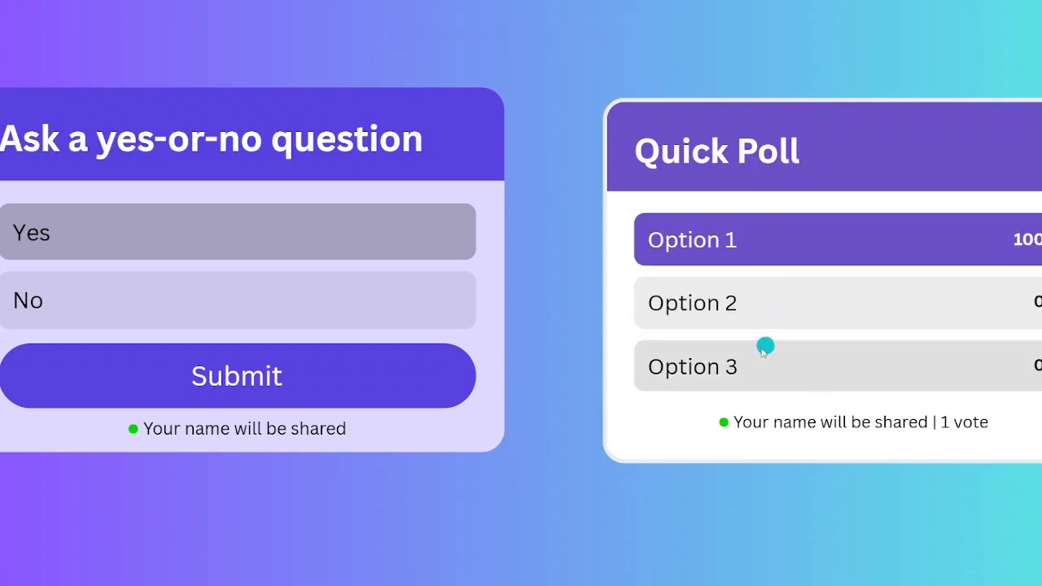
click(765, 348)
Answer No to the yes-or-no quiz question, submit the response and exit the presentation.
click(206, 308)
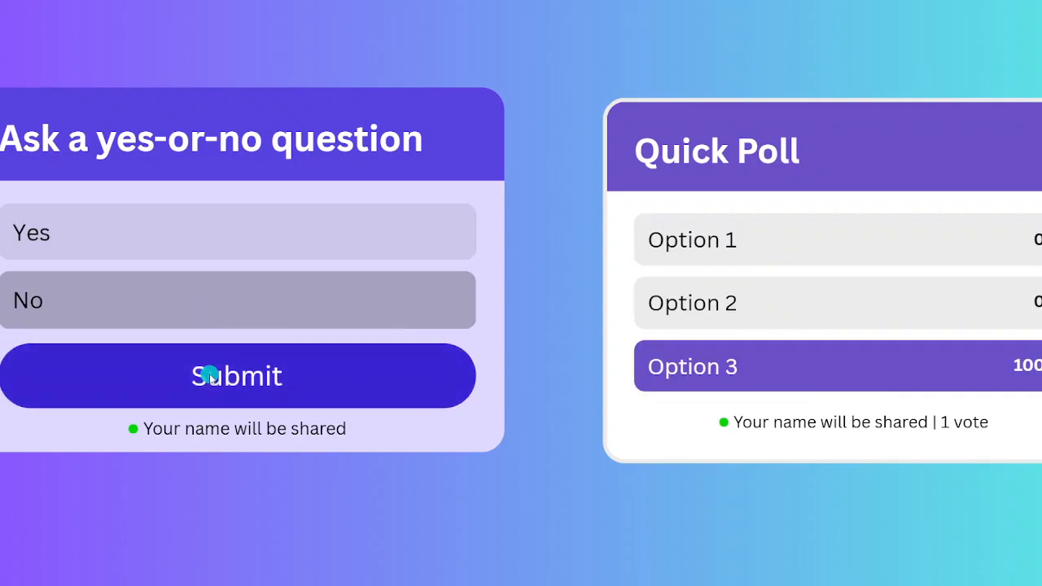
click(210, 377)
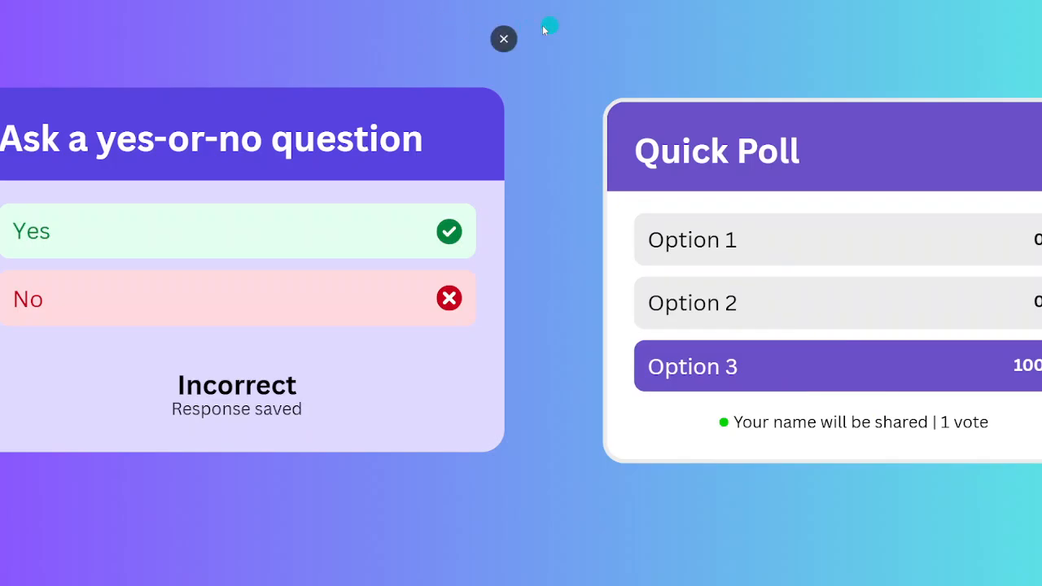
click(504, 38)
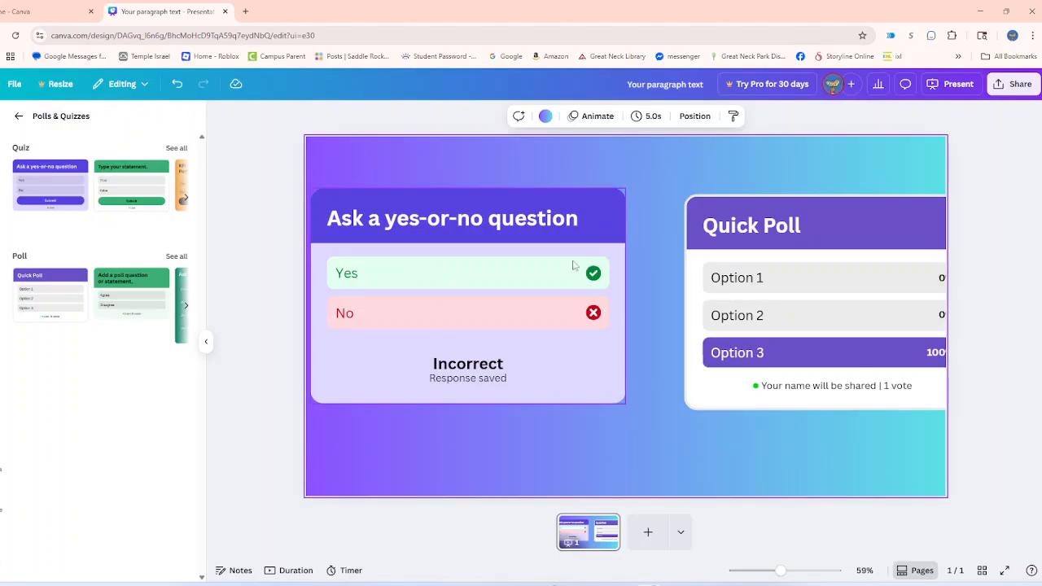
Delete both the yes-or-no quiz and the Quick Poll from the page.
click(536, 228)
click(486, 165)
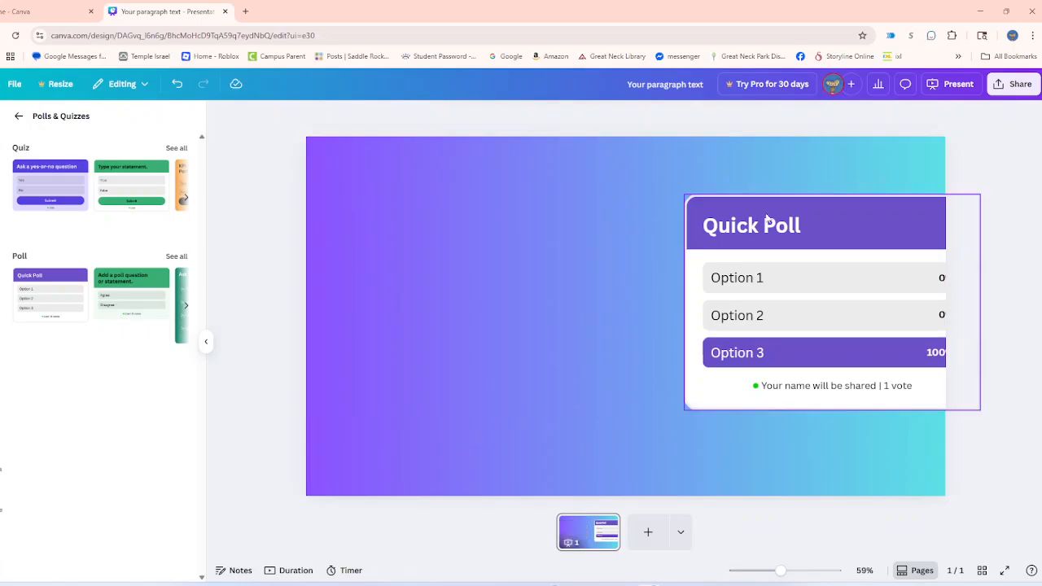
click(813, 220)
click(852, 170)
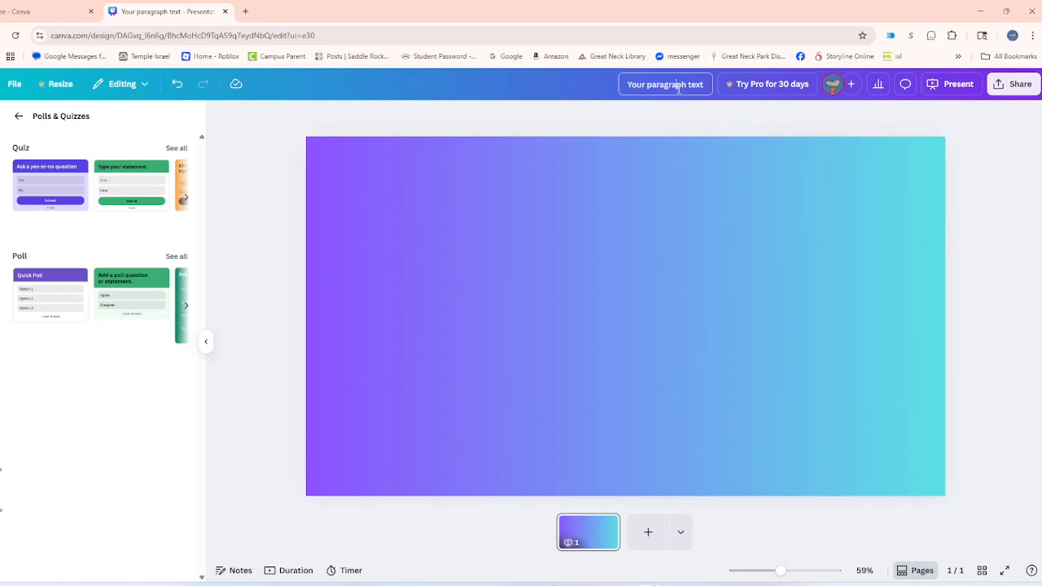
Clear the design's title "Your paragraph text" so that the title is blank.
drag(701, 84, 601, 89)
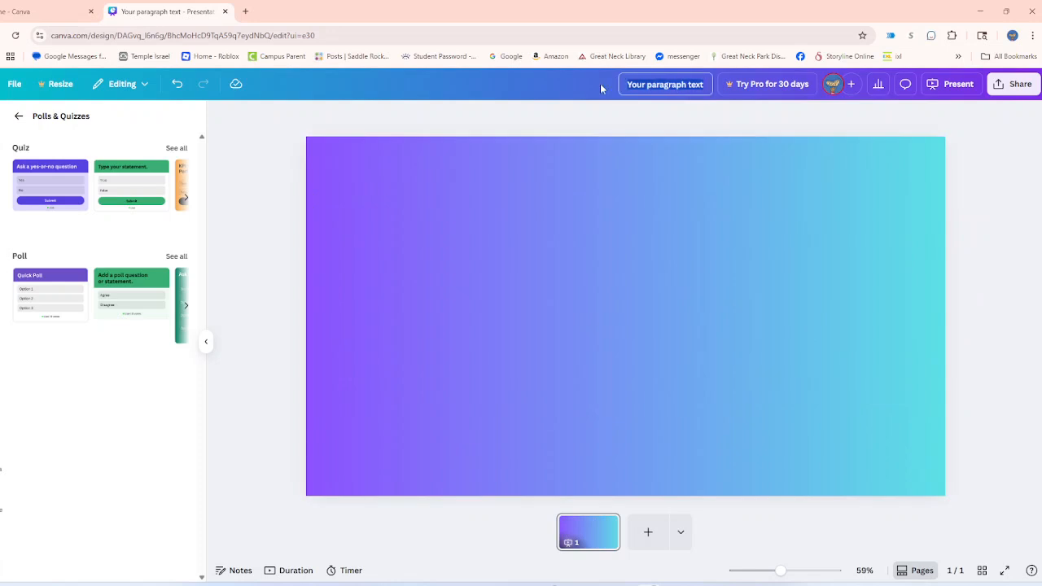
key(BackSpace)
click(480, 211)
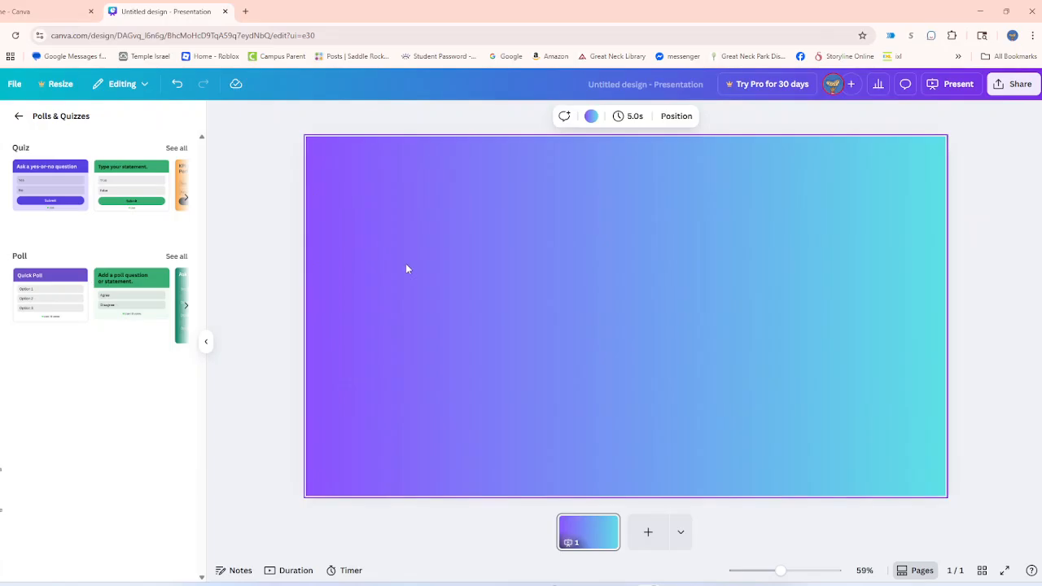
click(421, 131)
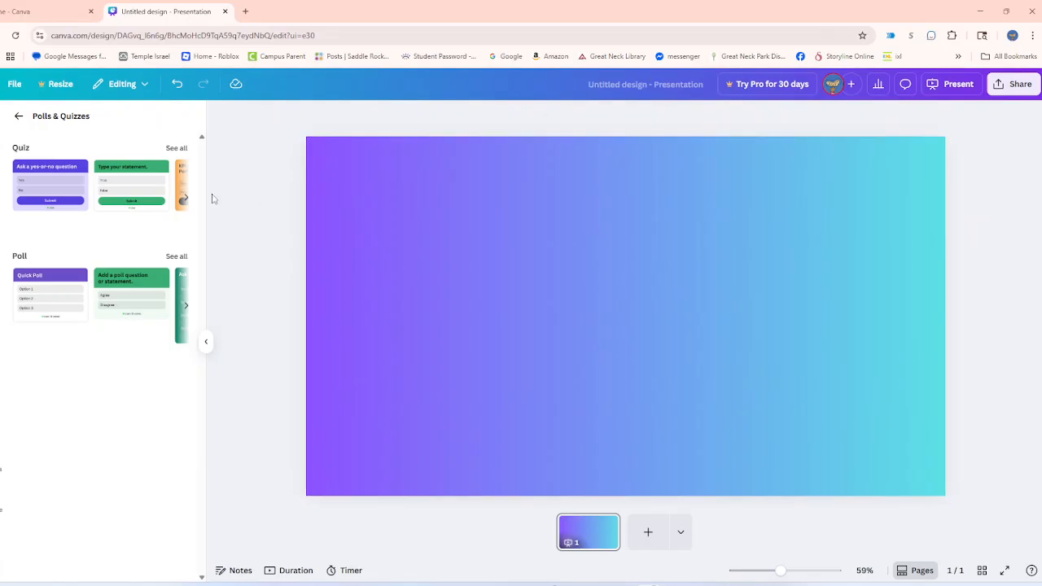
Leave the polls and quizzes and insert the blank sheet from the Sheets elements onto the page.
click(18, 115)
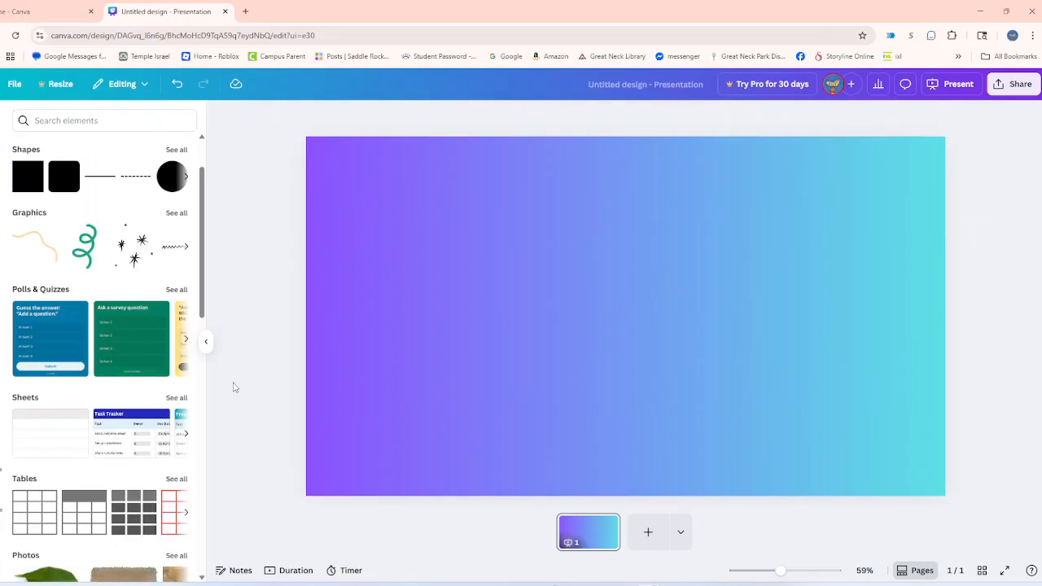
click(47, 423)
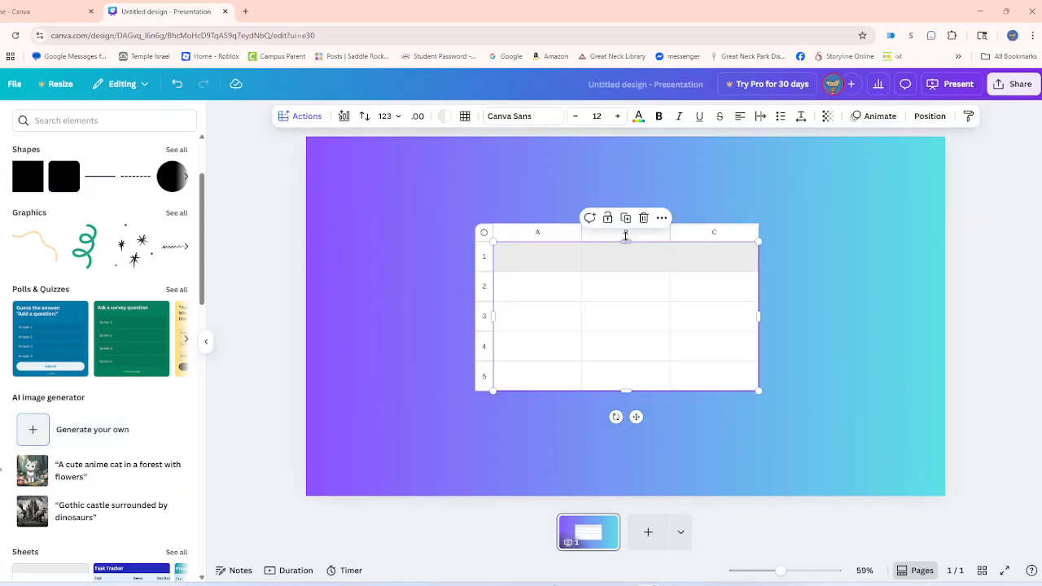
Delete the blank sheet from the page and look through all the Sheets templates, from Task Tracker to Expense Sheet.
click(642, 217)
scroll(79, 314, down, 1)
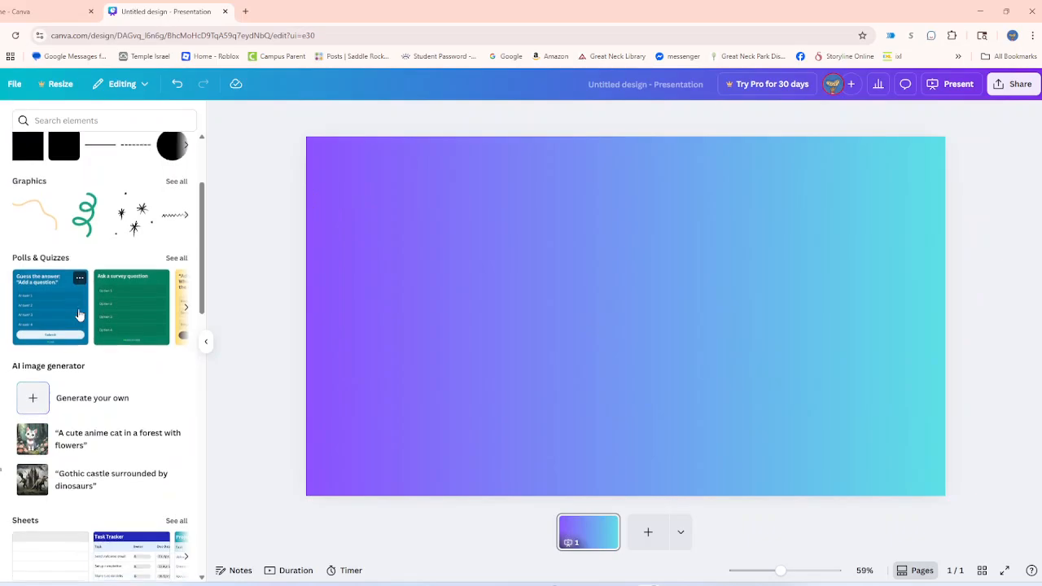
scroll(79, 314, down, 3)
click(175, 400)
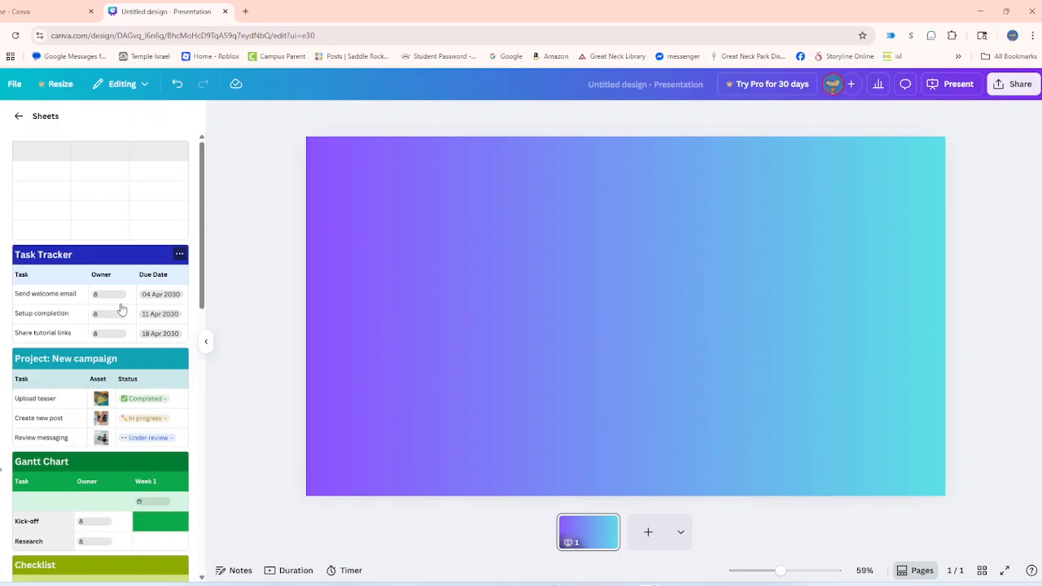
scroll(120, 309, down, 4)
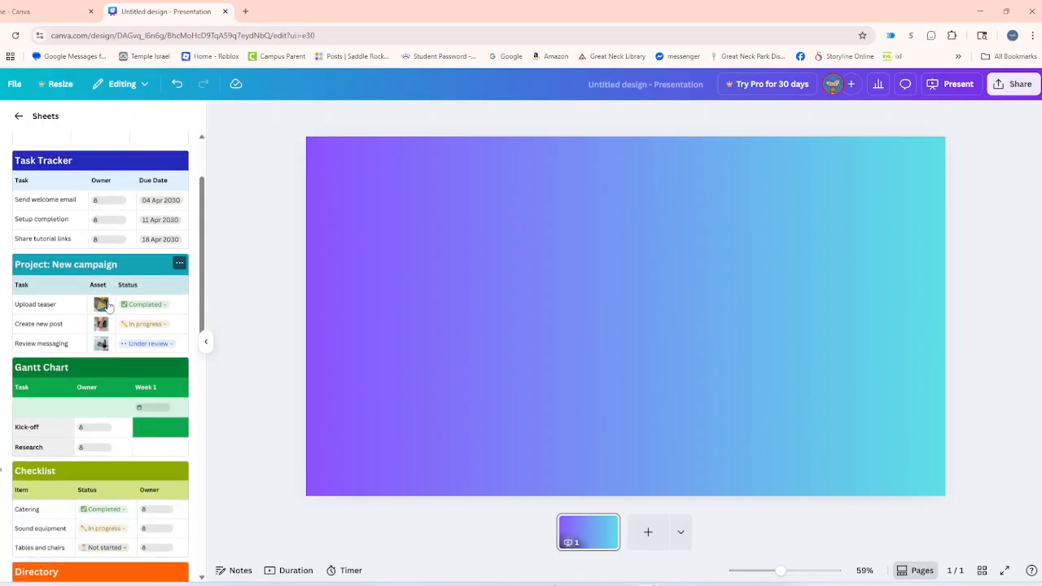
scroll(127, 416, down, 3)
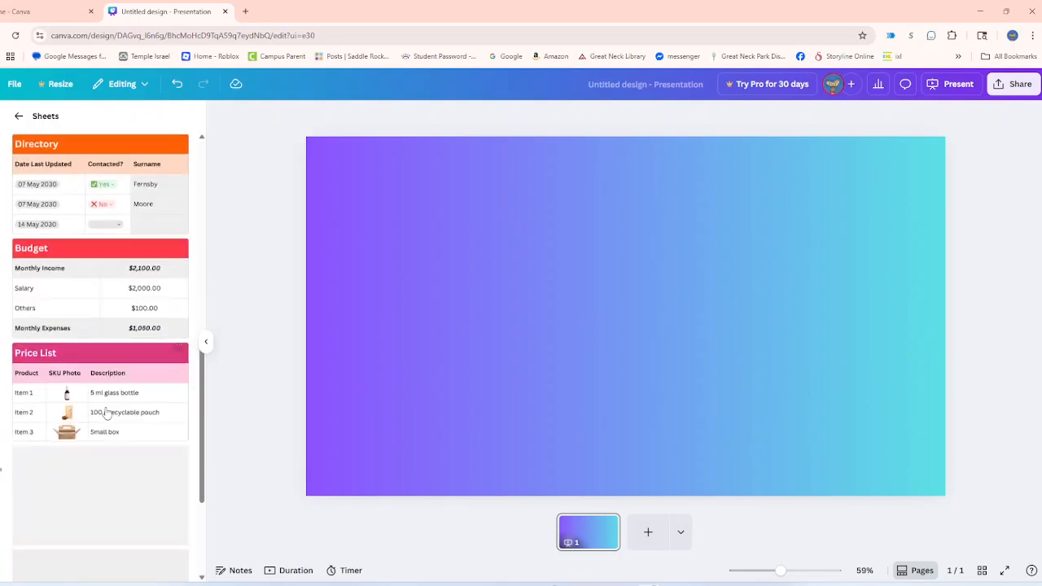
scroll(105, 412, up, 2)
scroll(117, 439, down, 2)
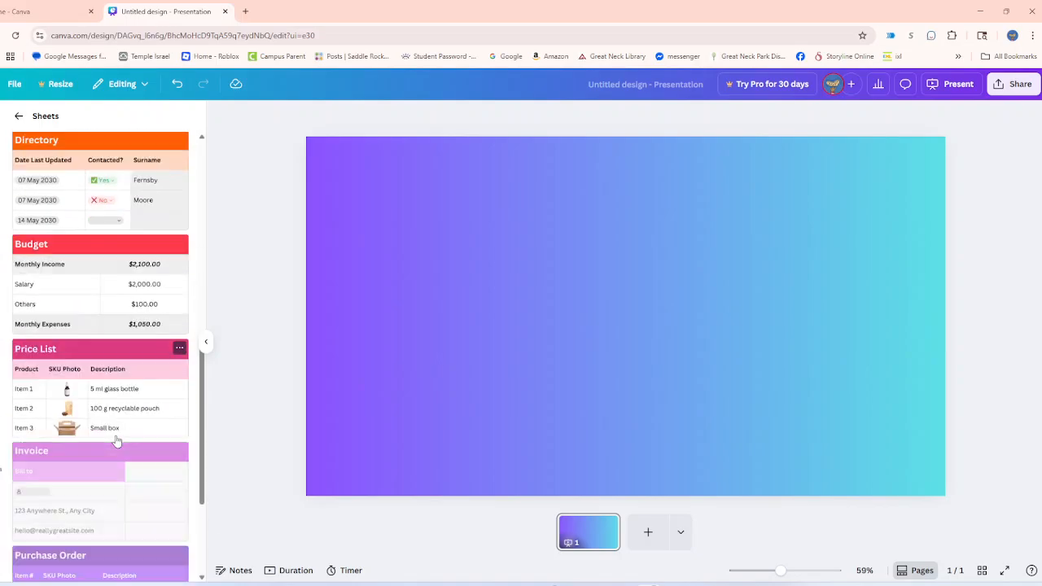
scroll(117, 437, up, 2)
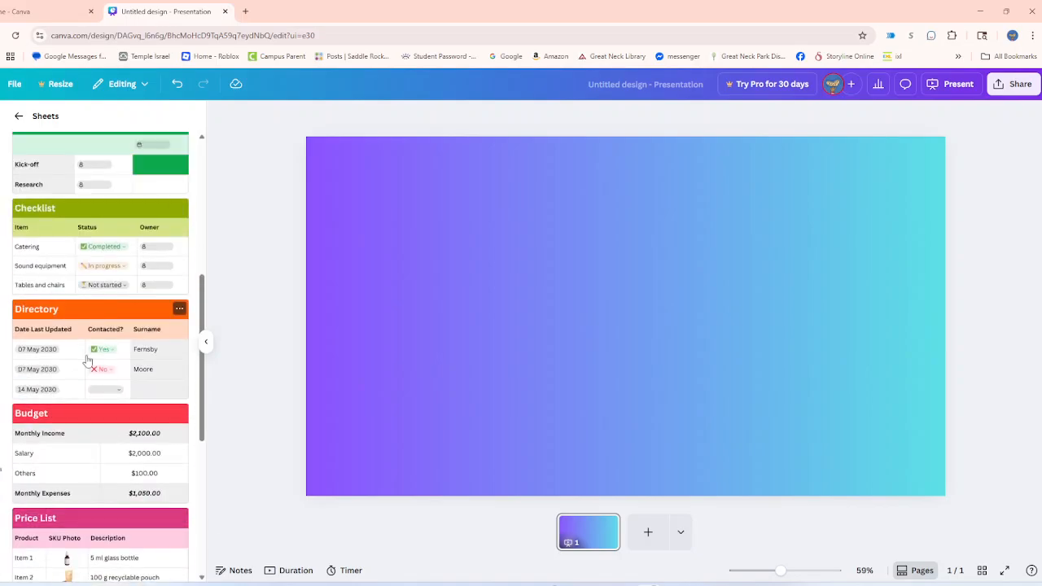
scroll(88, 377, down, 3)
scroll(88, 377, down, 3)
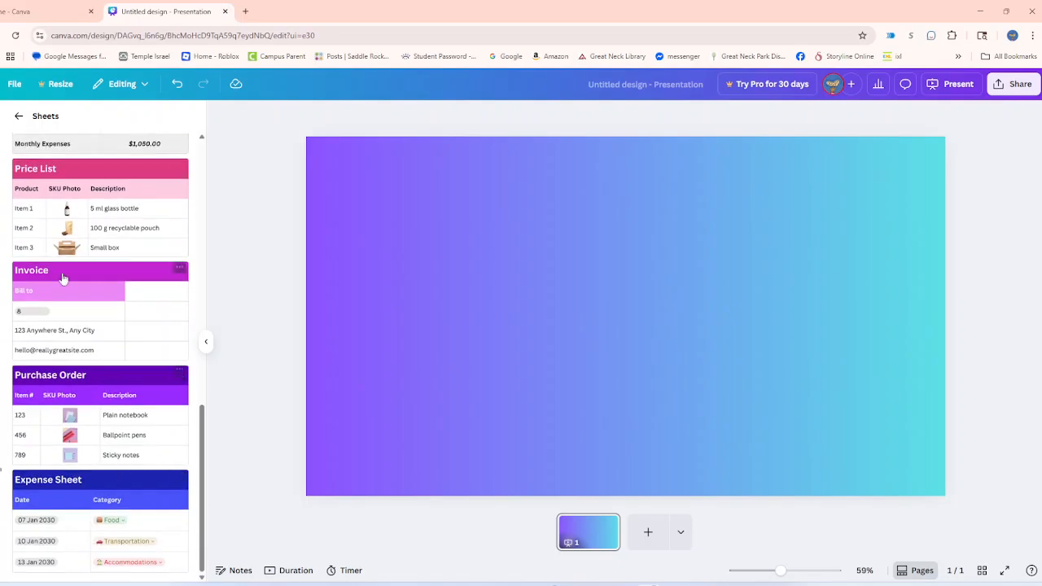
Leave the Sheets templates and view the full set of table styles.
click(19, 116)
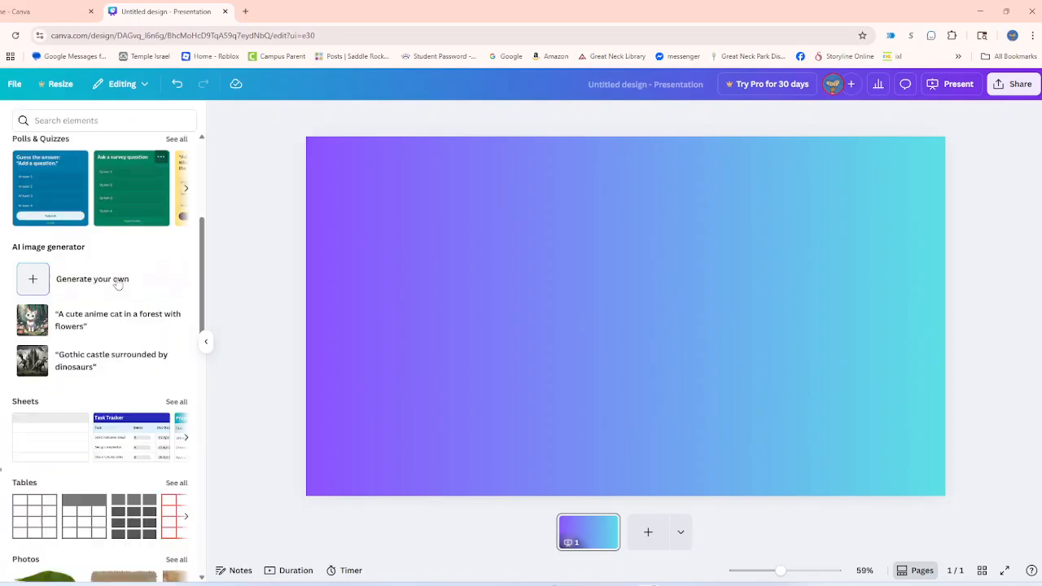
scroll(106, 427, down, 2)
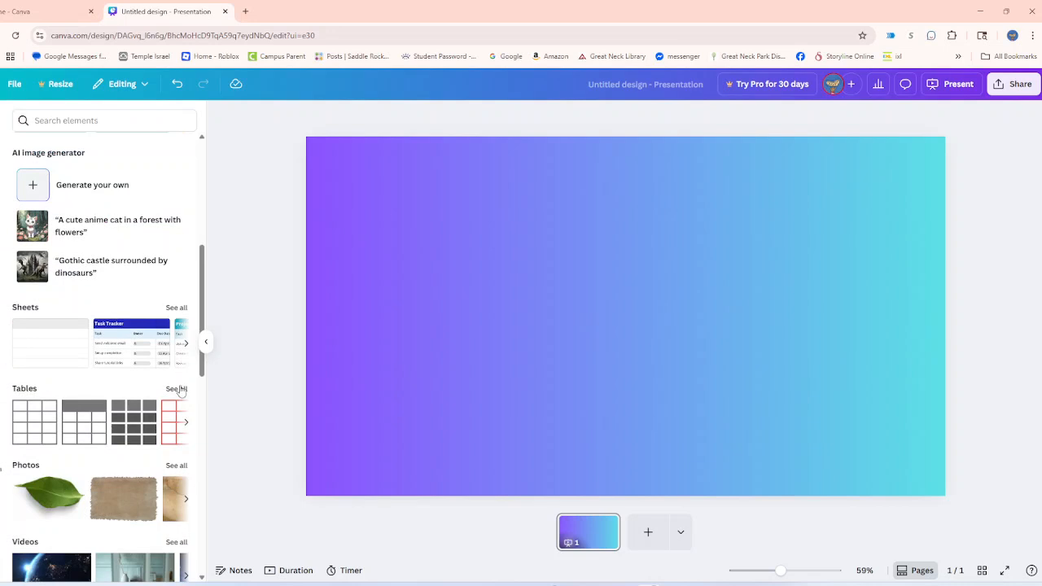
click(175, 388)
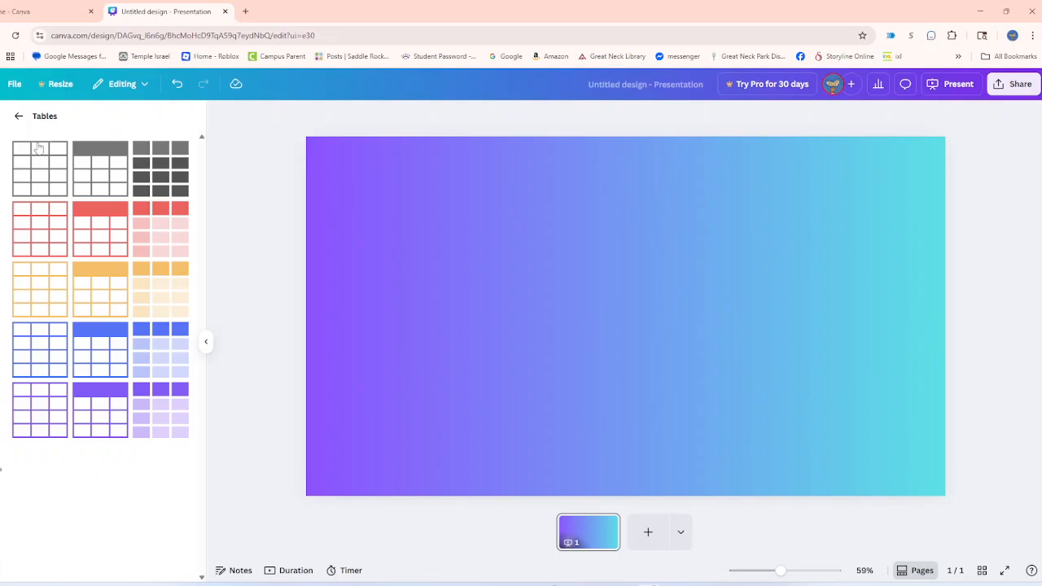
click(20, 119)
Browse the recommended and trending photos and insert the seashell on raked sand onto the page.
scroll(98, 379, down, 3)
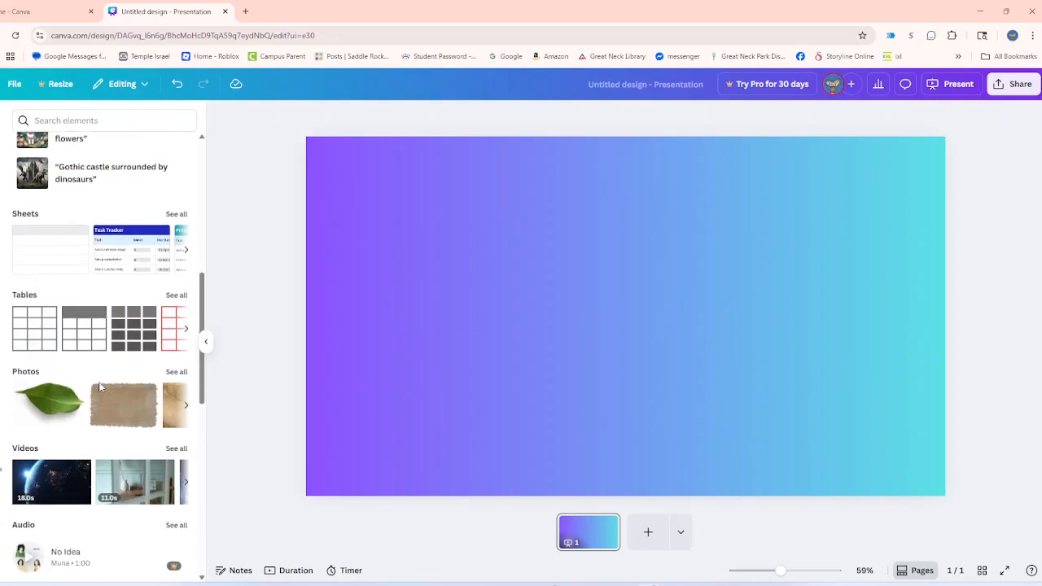
click(177, 352)
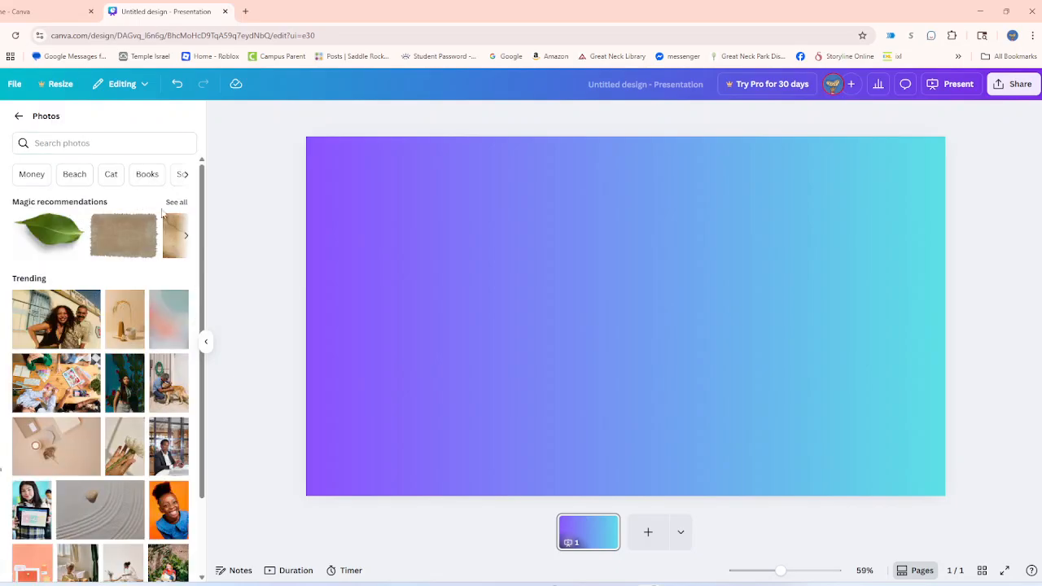
click(186, 232)
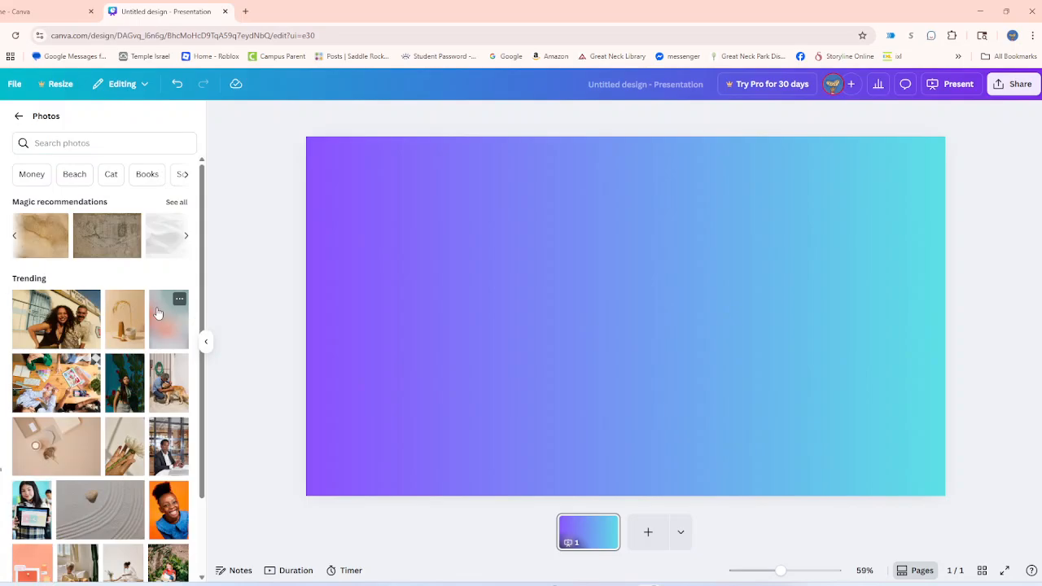
scroll(135, 307, down, 4)
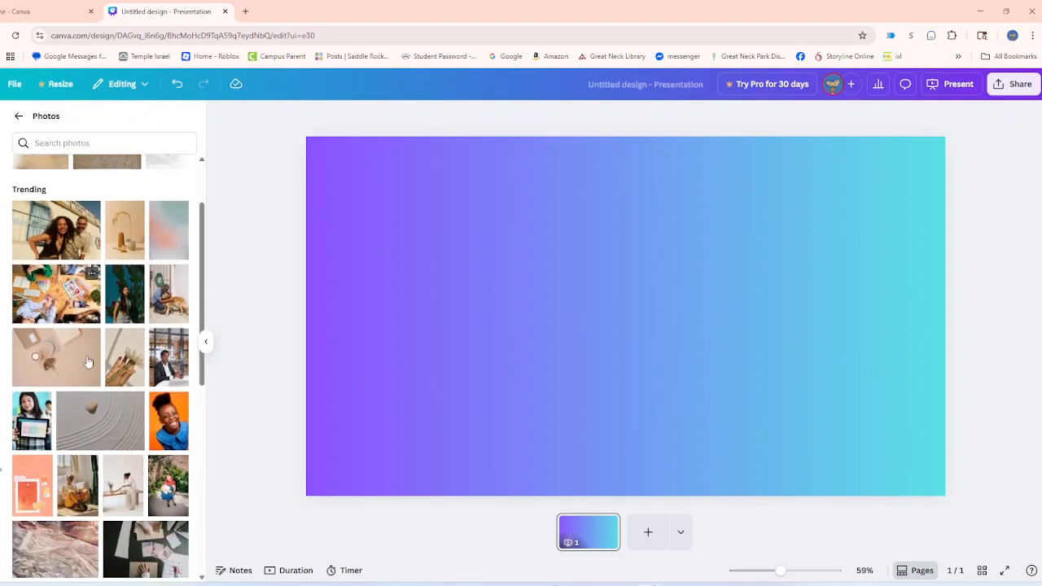
click(76, 217)
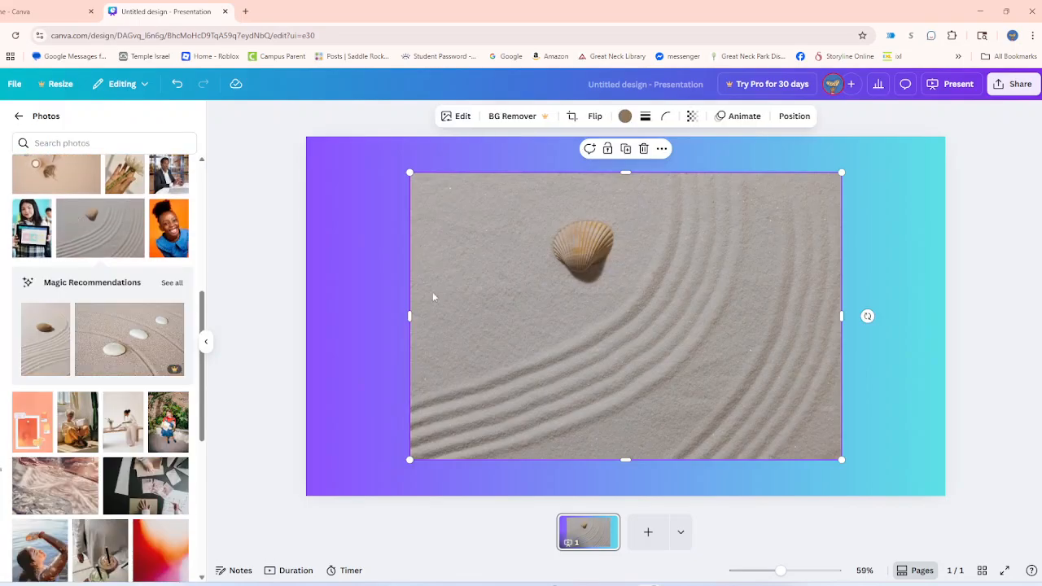
Delete the seashell photo, dismiss the AI image generator offer and leave the Photos collection.
click(643, 149)
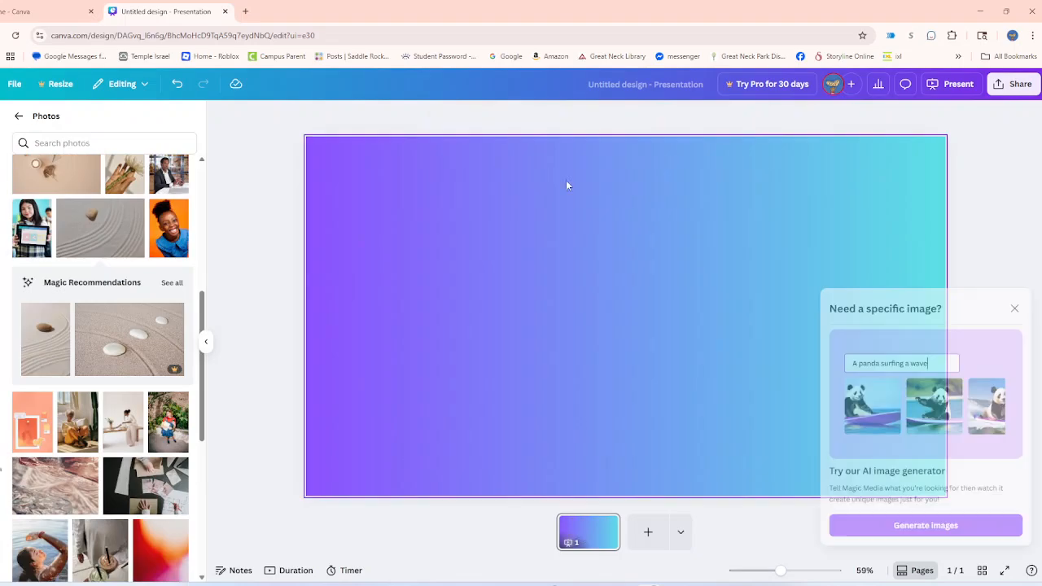
click(1014, 308)
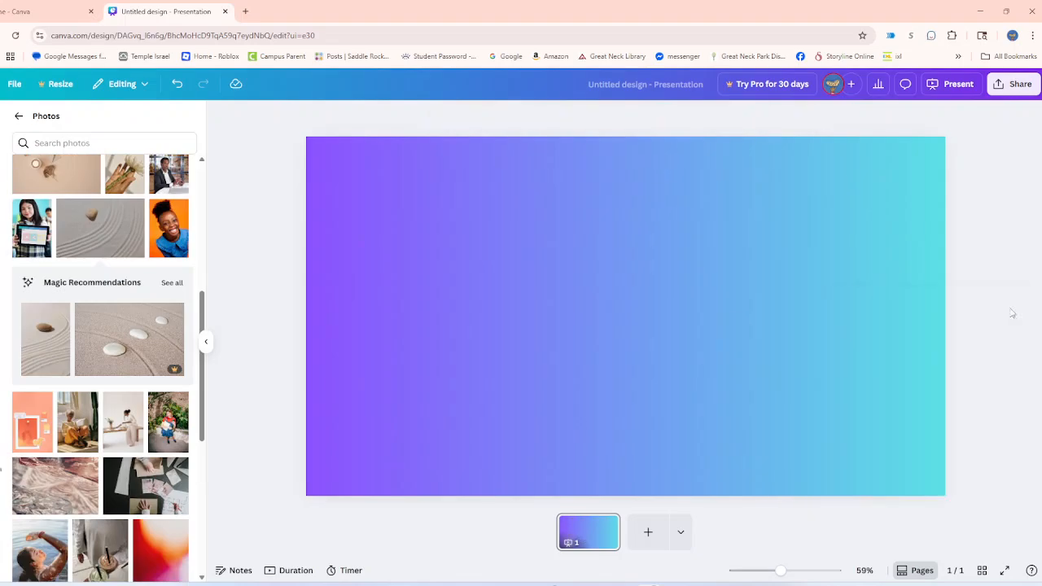
click(19, 116)
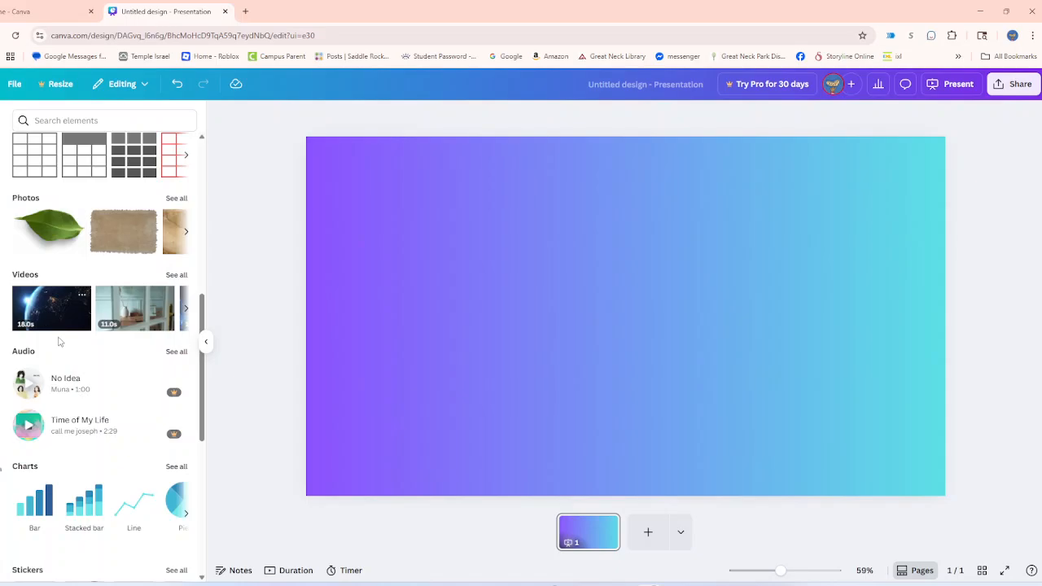
Open the full Videos collection and insert the 38-second Business clip of a blurred figure holding flowers.
scroll(82, 419, down, 2)
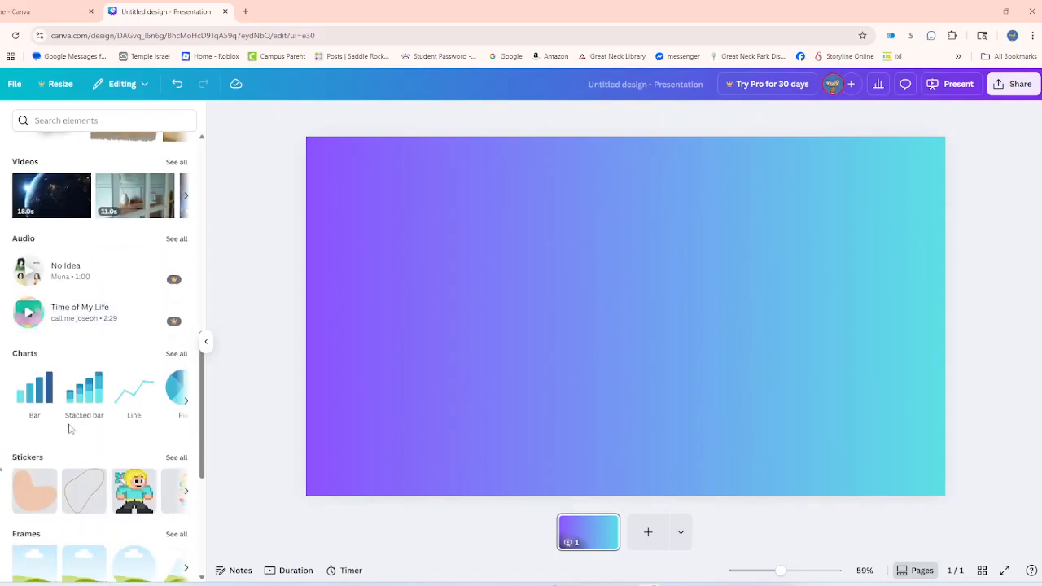
scroll(106, 284, up, 1)
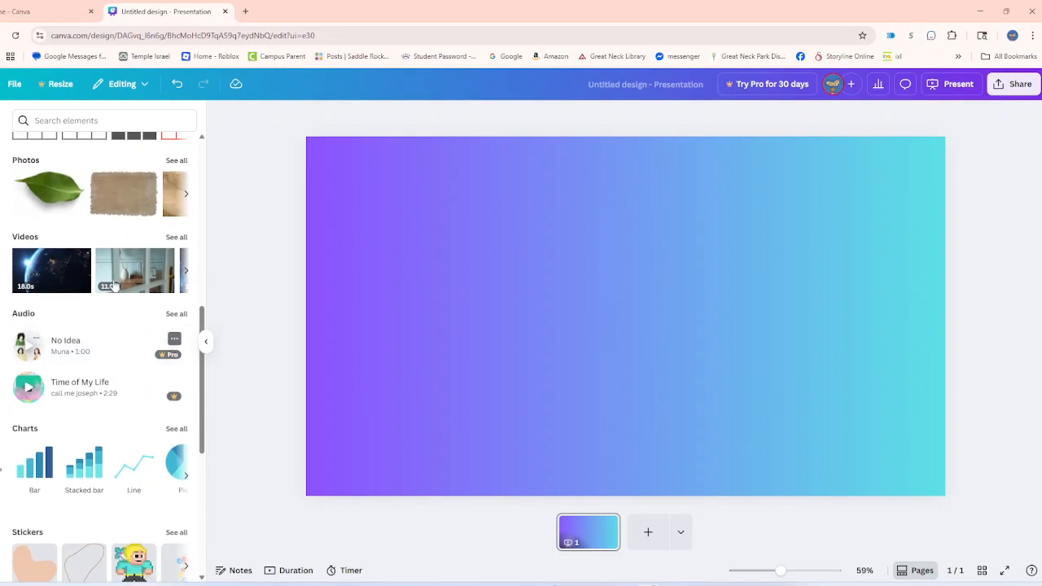
click(175, 237)
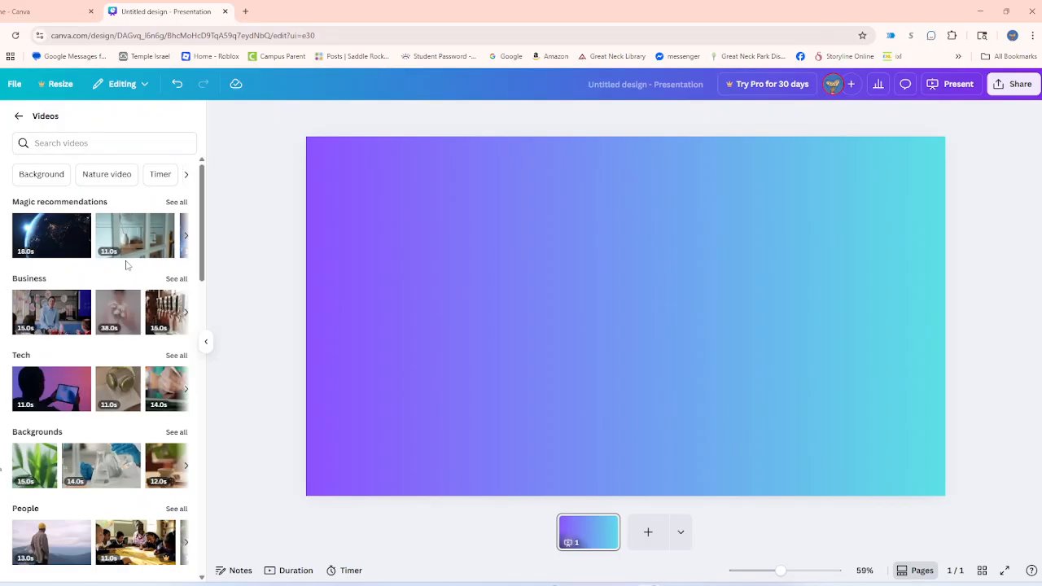
click(109, 317)
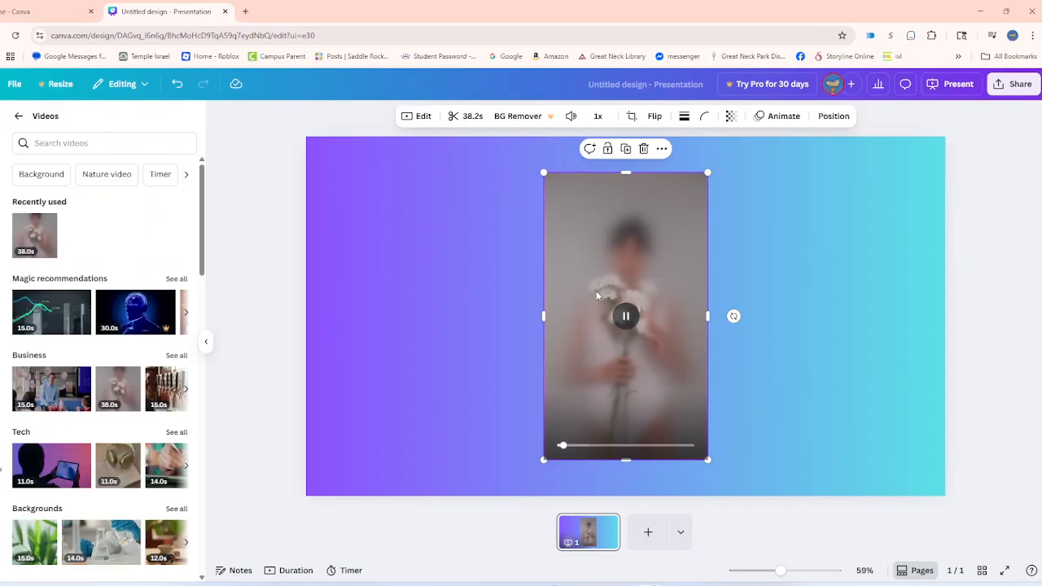
Skip the video's playback ahead to about 25 seconds, delete the video and leave the Videos collection.
drag(564, 445, 655, 444)
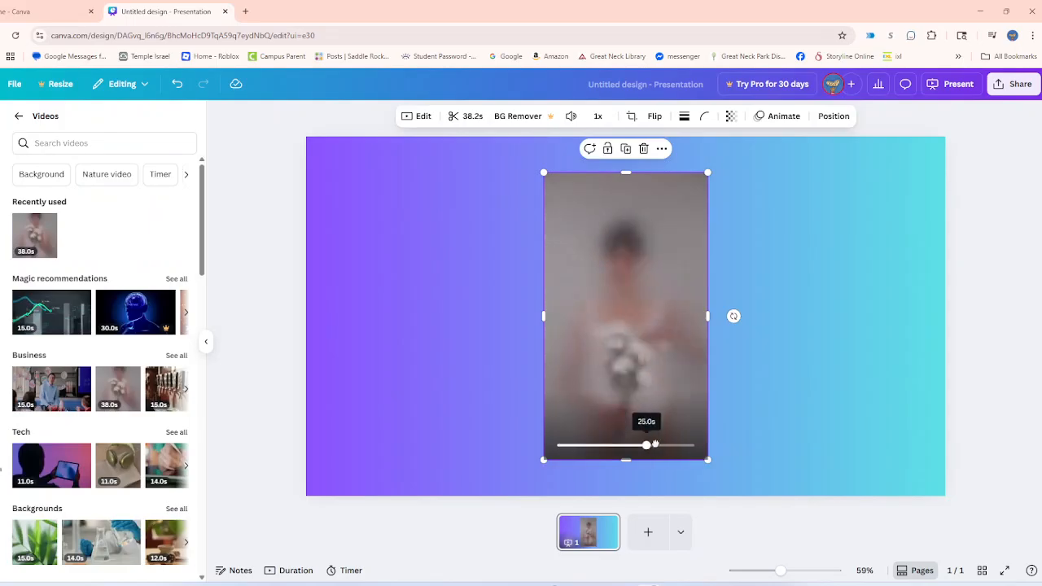
click(643, 148)
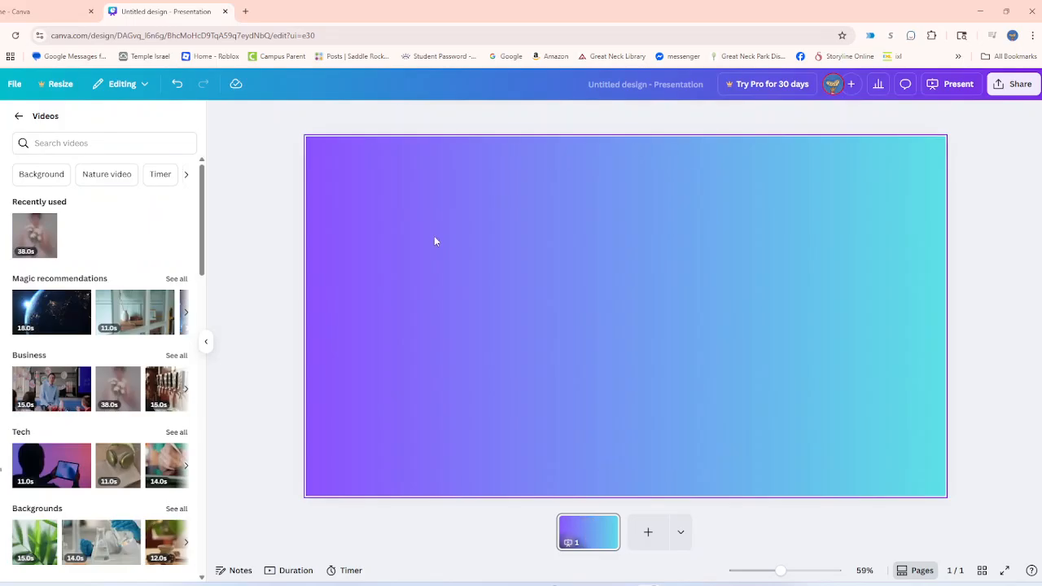
click(20, 119)
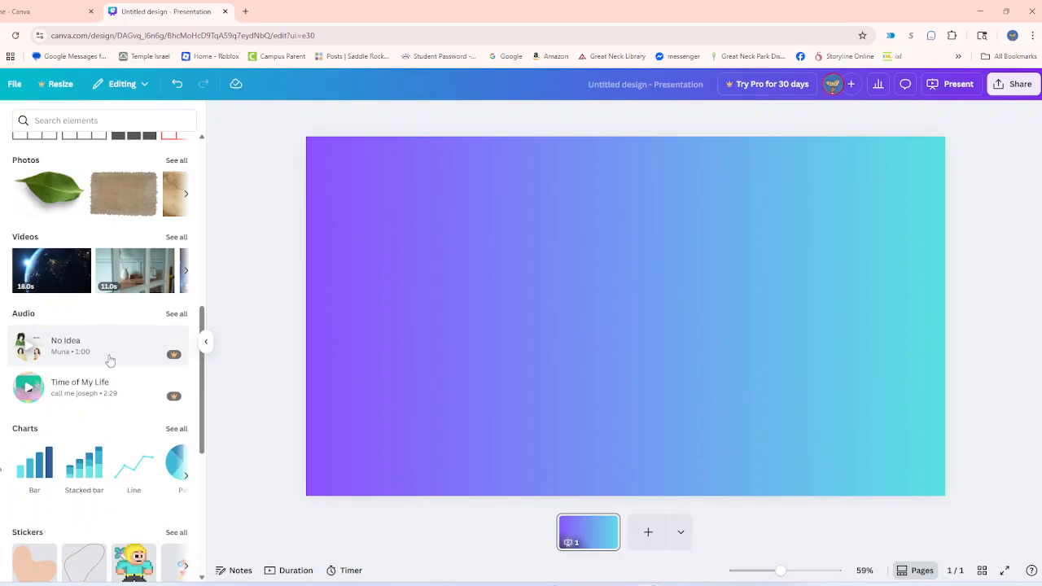
Open all the bar charts in the Charts elements and insert the Single color bar chart onto the page.
scroll(110, 361, down, 2)
click(175, 359)
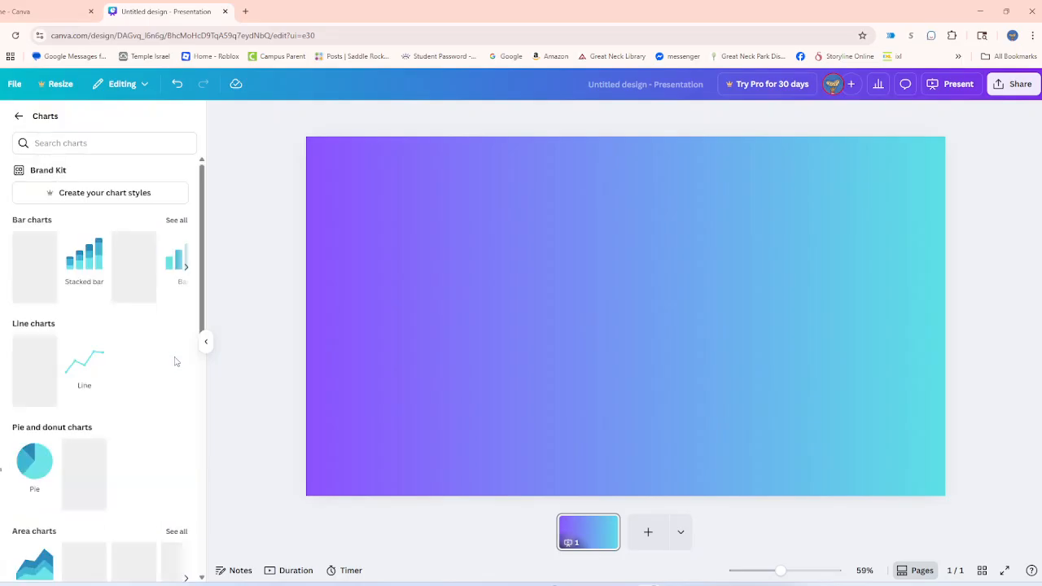
click(176, 220)
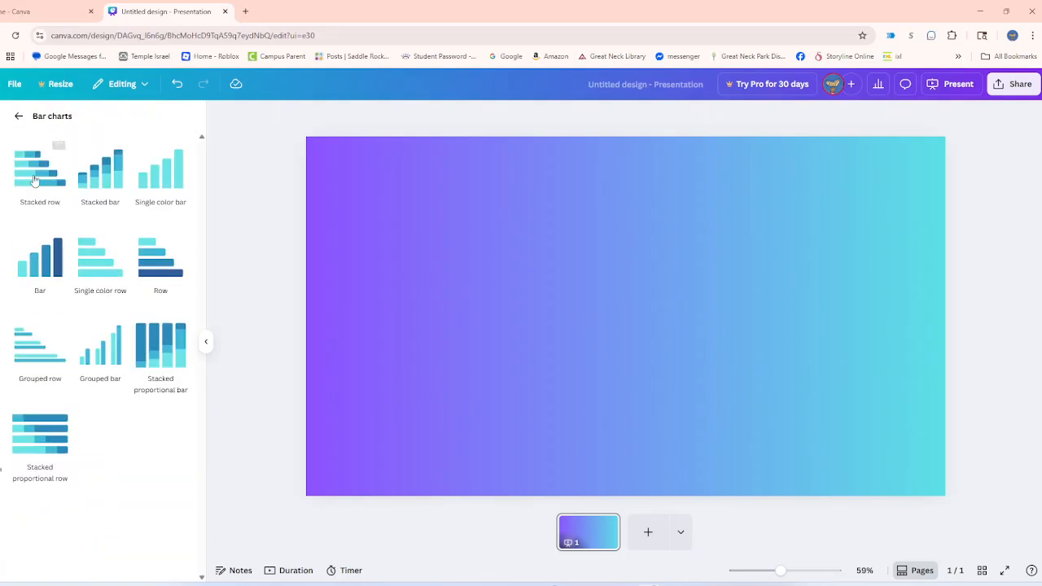
click(163, 169)
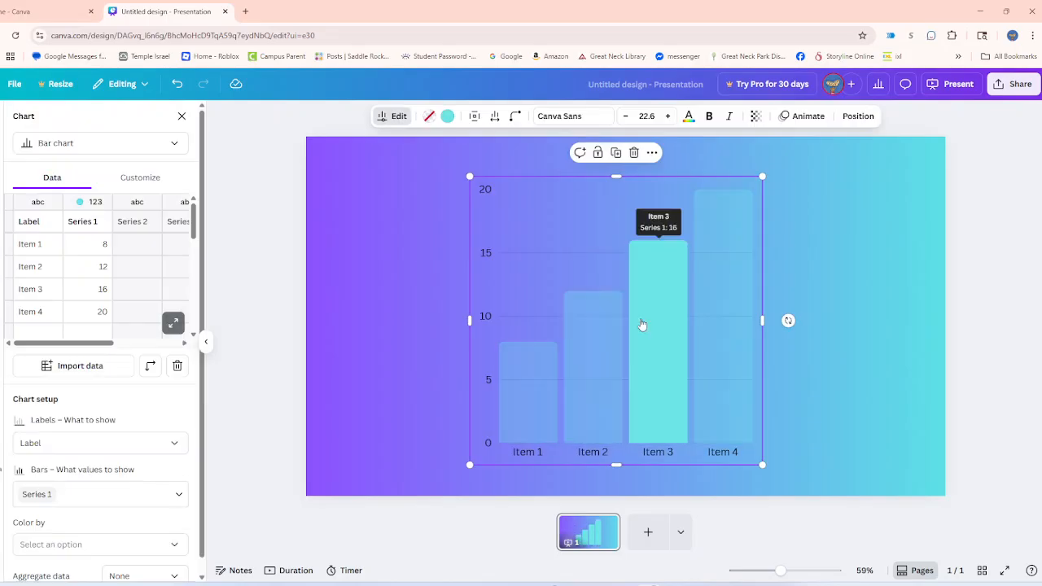
Examine the bar chart's data table and its customization options for text, axes and settings.
scroll(58, 253, down, 1)
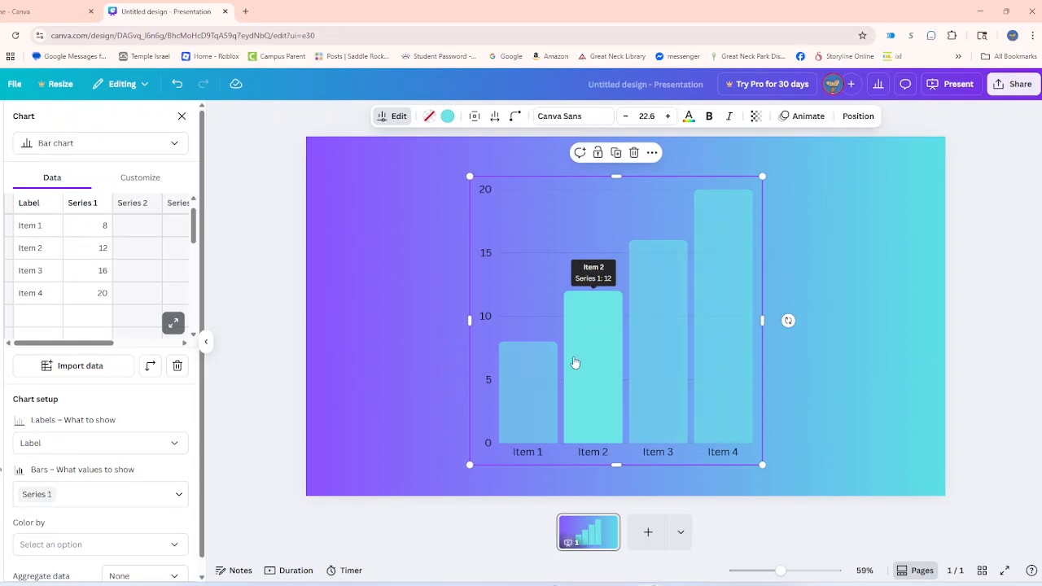
scroll(66, 237, up, 1)
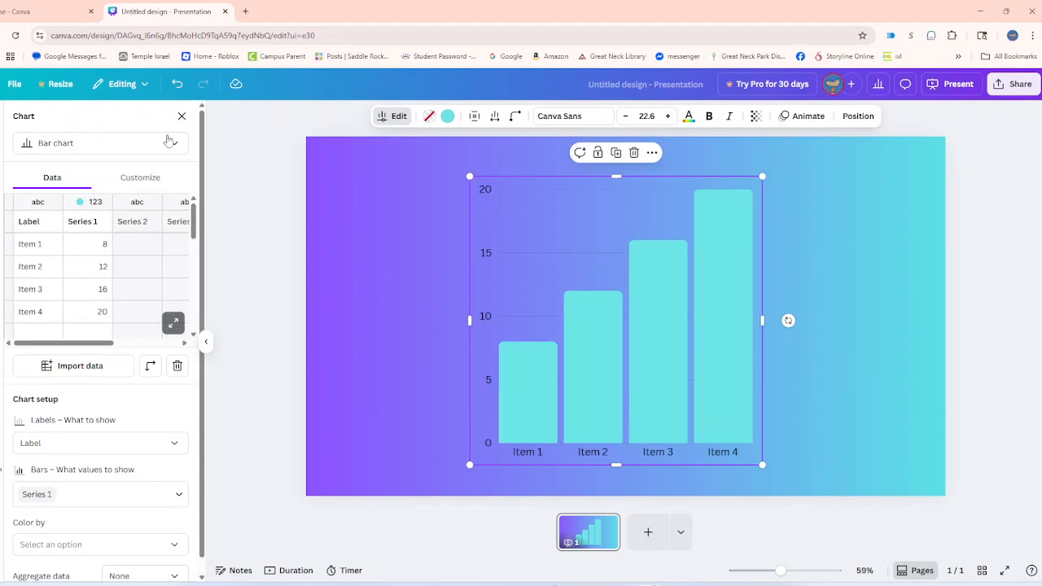
click(137, 181)
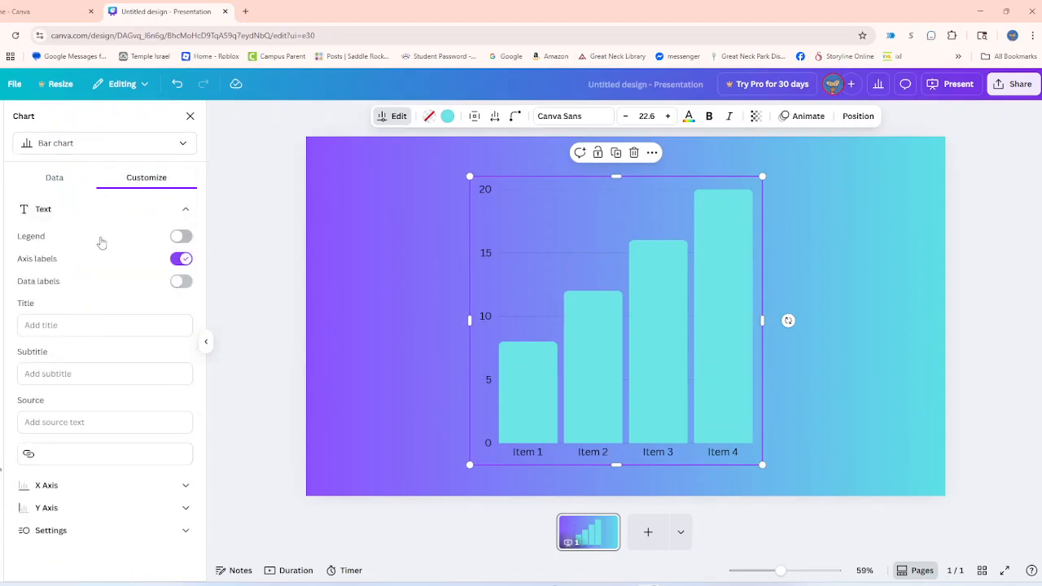
Return to the chart's data and clear the labels Item 1, Item 2, Item 3 and Item 4.
click(47, 179)
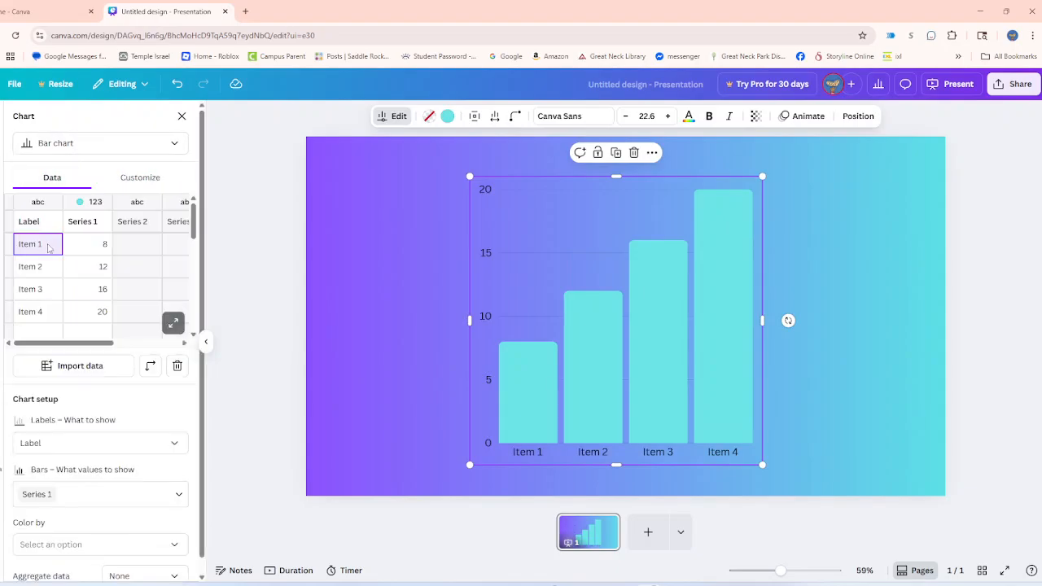
key(Delete)
click(49, 272)
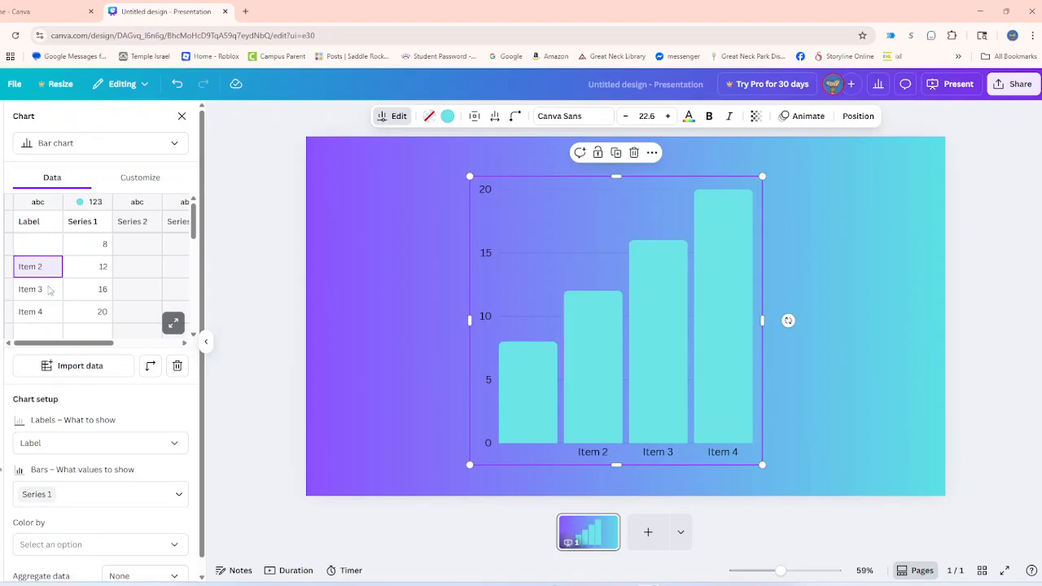
key(Delete)
click(43, 299)
key(Delete)
click(47, 313)
key(Delete)
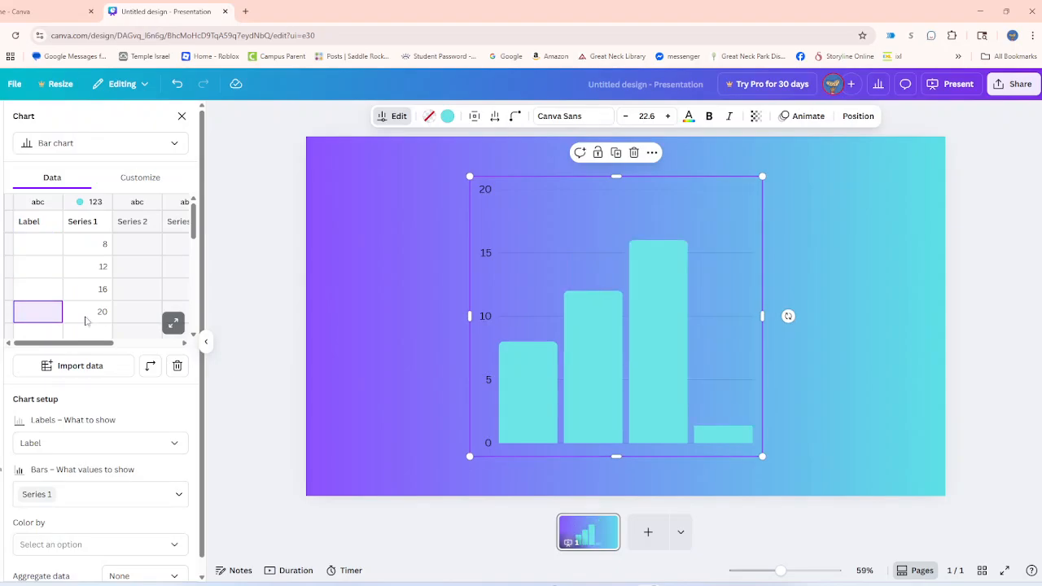
Add a fifth row to the chart data with the label item and a Series 1 value of 25.
click(46, 332)
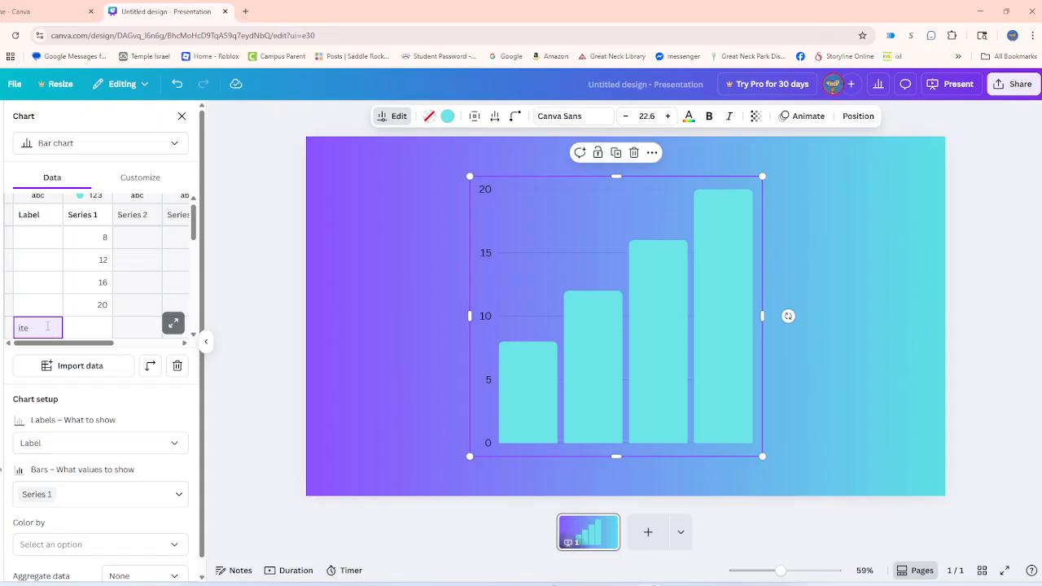
click(79, 330)
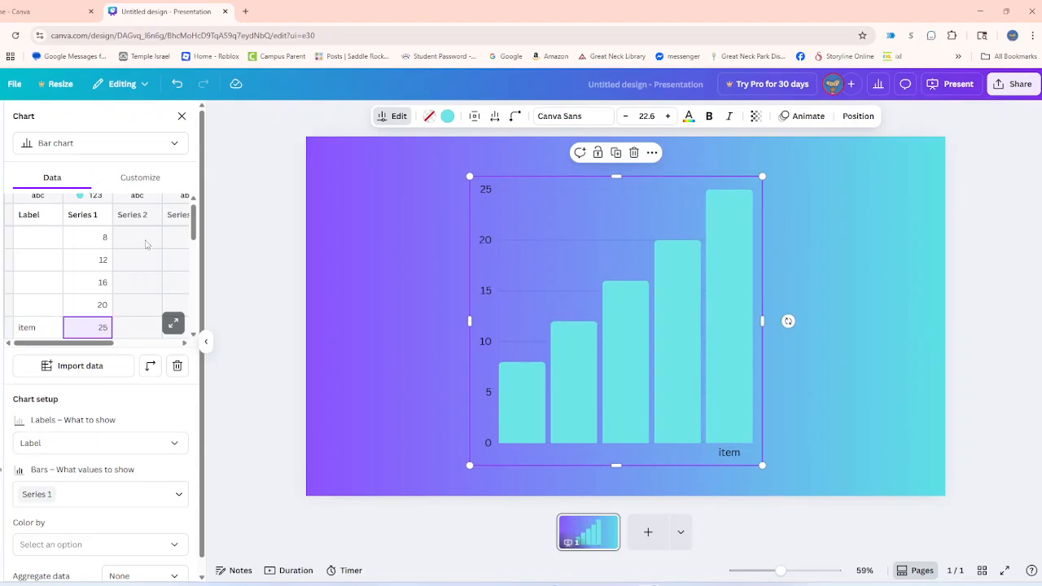
Change the chart type to Stacked bar chart and then to Row chart.
click(85, 151)
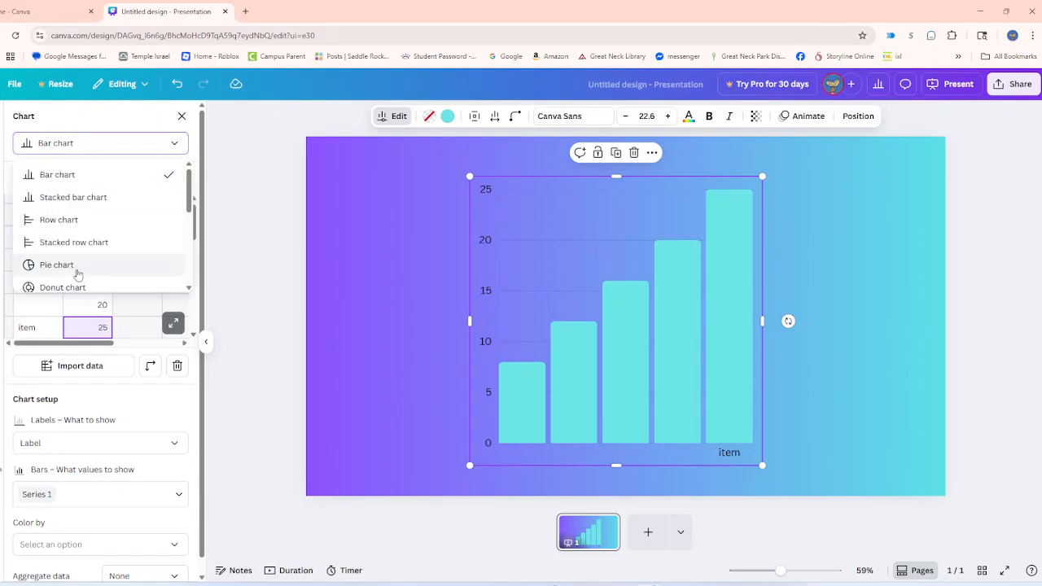
click(68, 198)
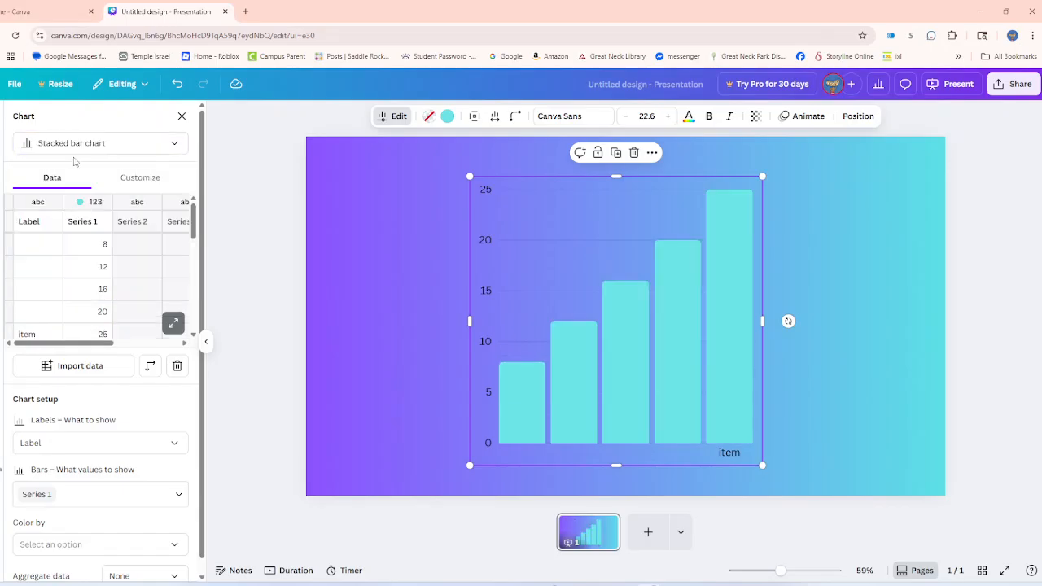
click(70, 152)
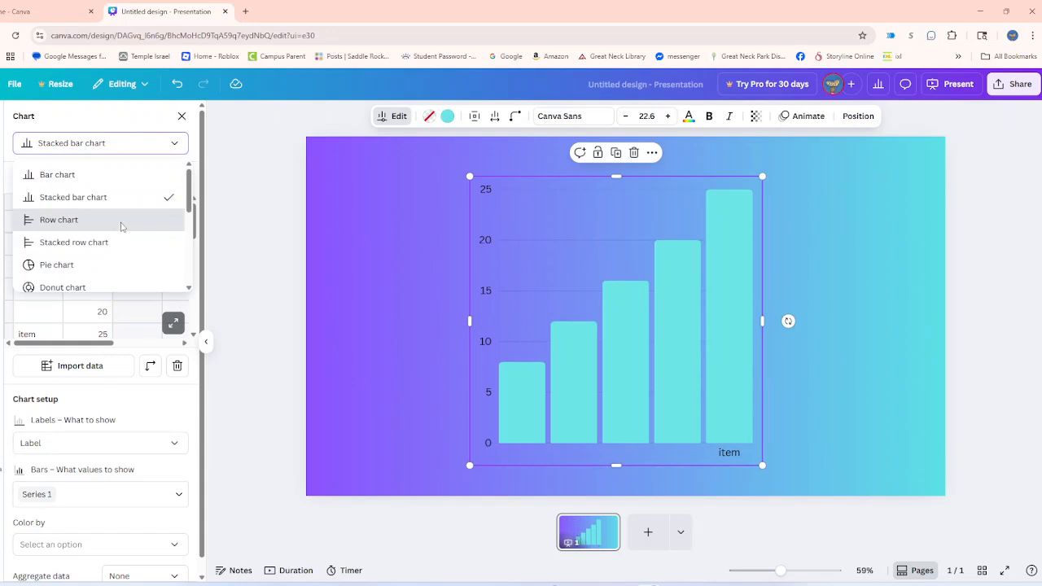
click(121, 219)
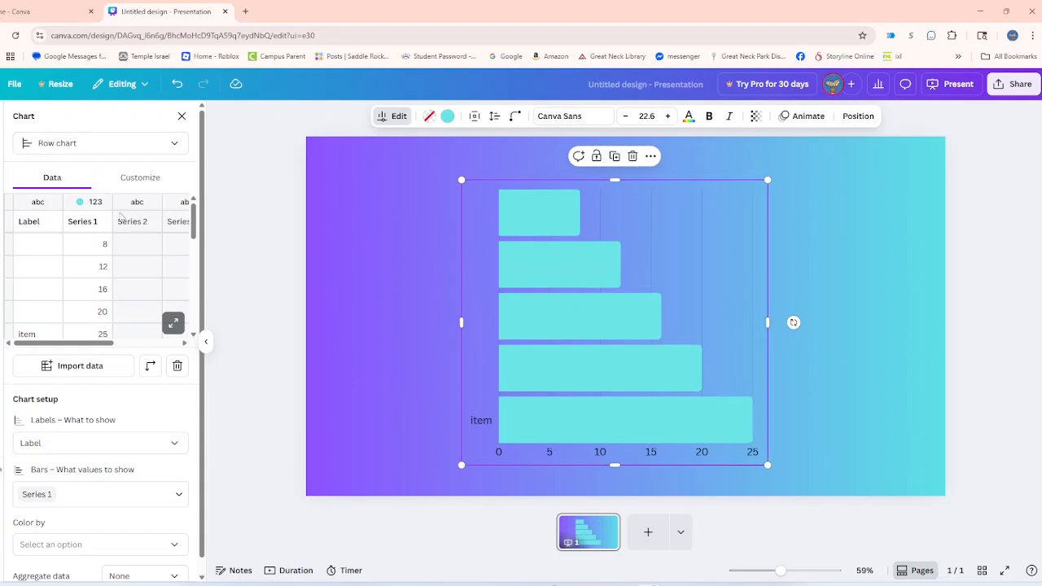
Switch the chart to a Stacked row chart and then to a Pie chart.
click(73, 153)
click(96, 244)
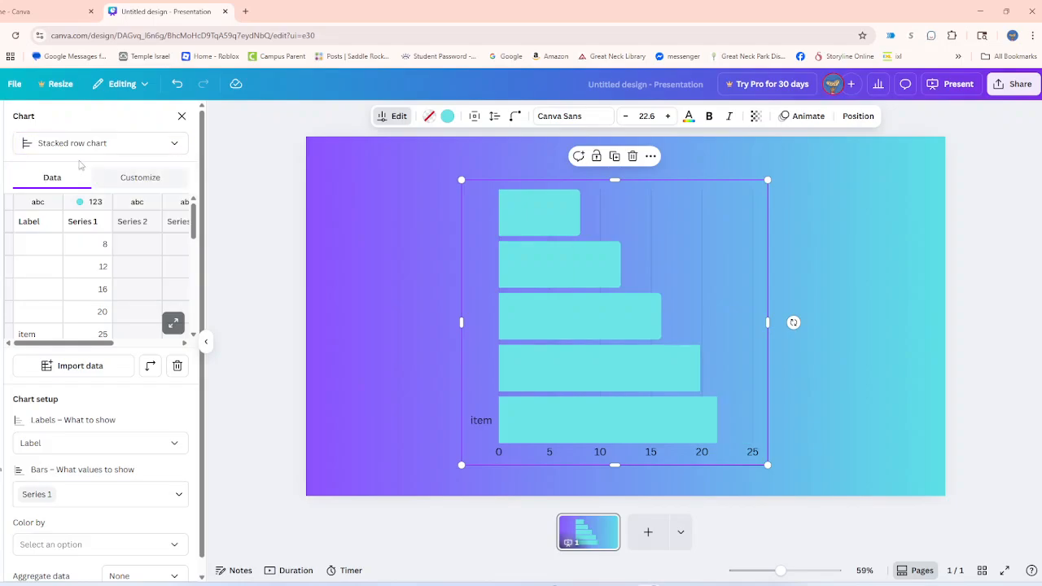
click(70, 148)
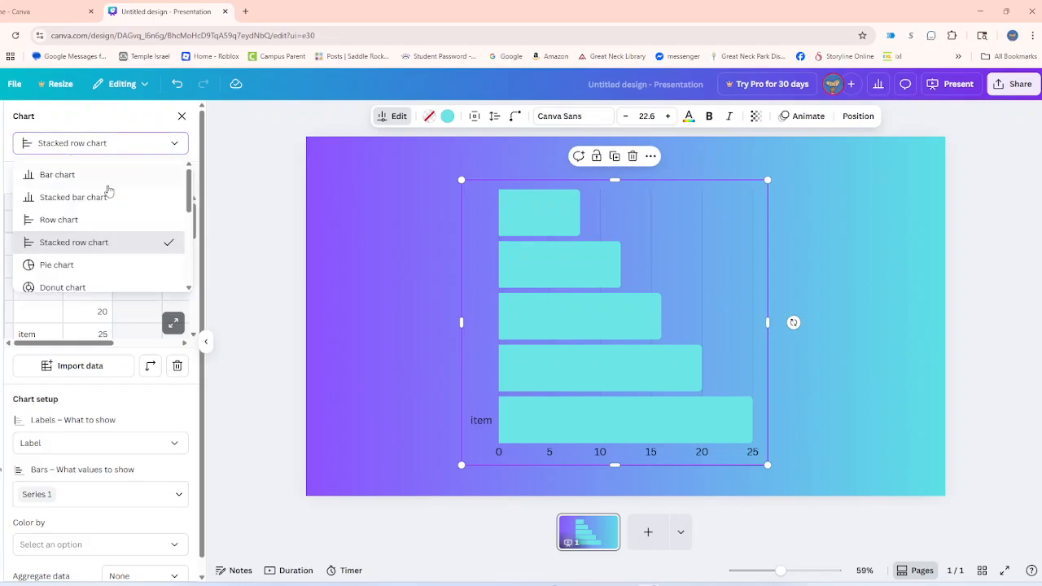
click(46, 263)
Convert the pie chart to a Donut chart and then to a Line chart.
click(77, 148)
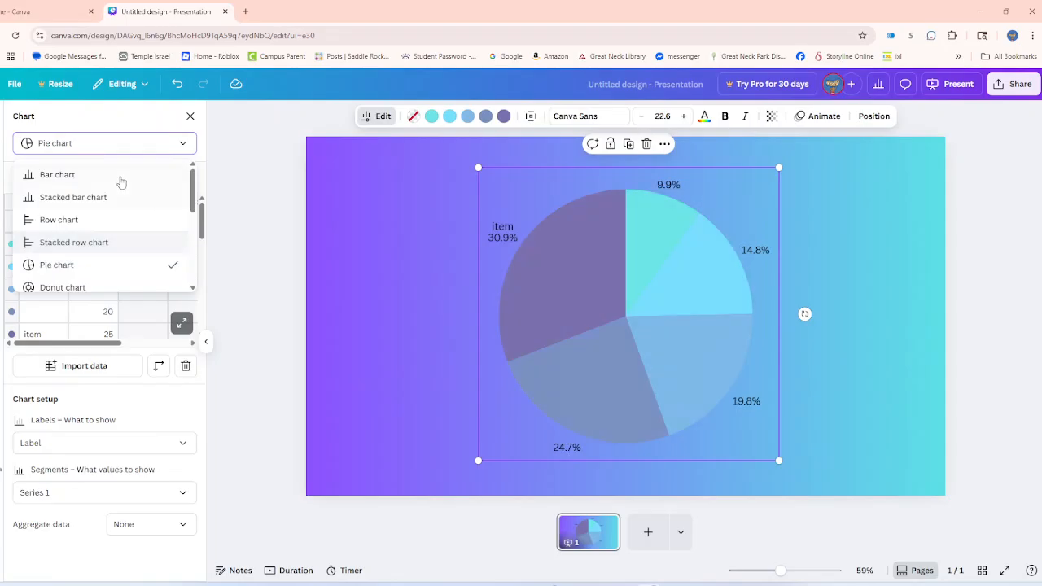
click(91, 280)
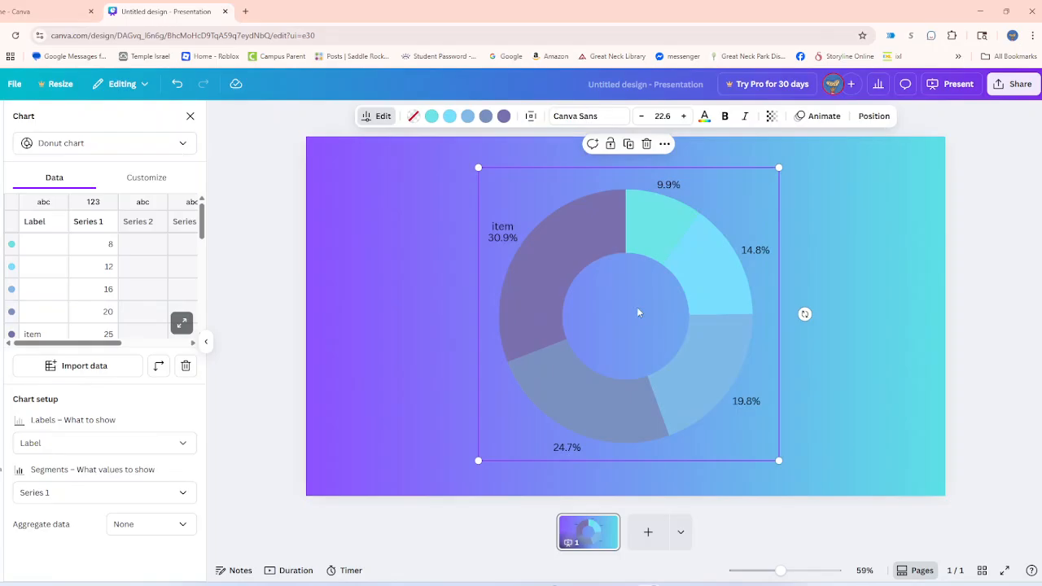
click(98, 144)
scroll(101, 228, down, 2)
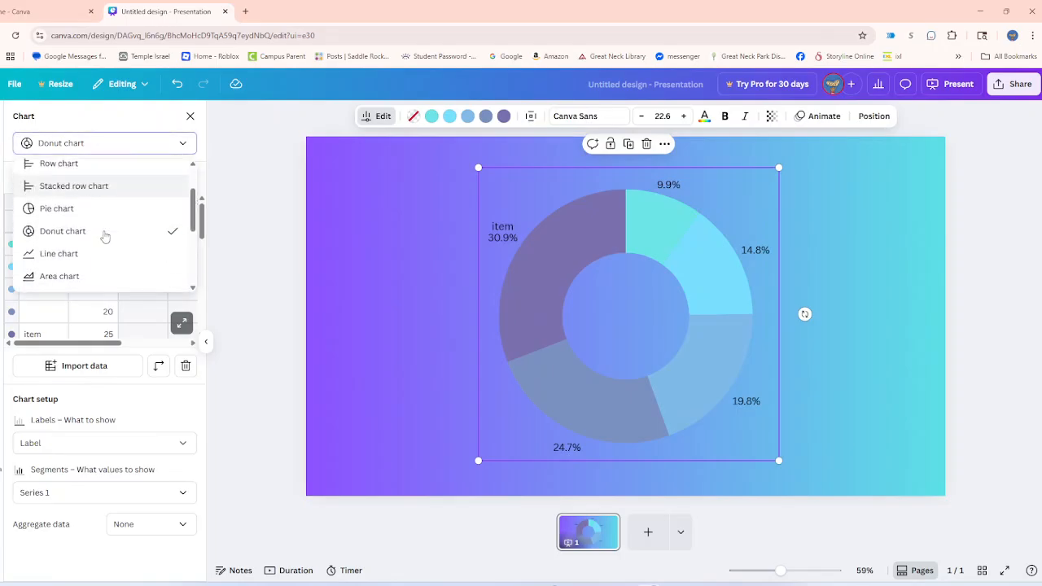
scroll(100, 228, down, 1)
click(93, 209)
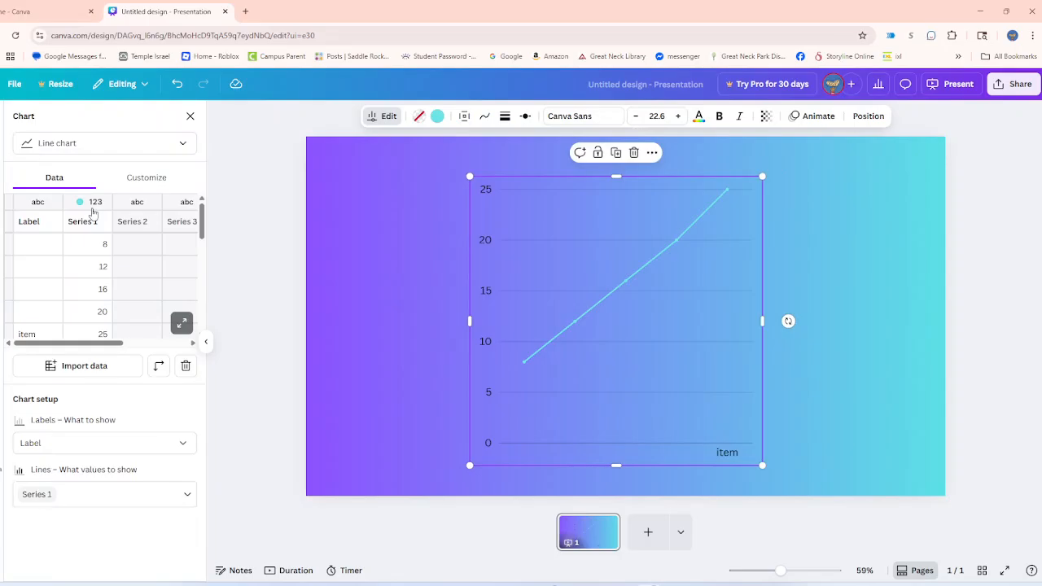
Convert the line chart to an Area chart and then to a Scatter plot.
click(82, 147)
scroll(76, 240, down, 2)
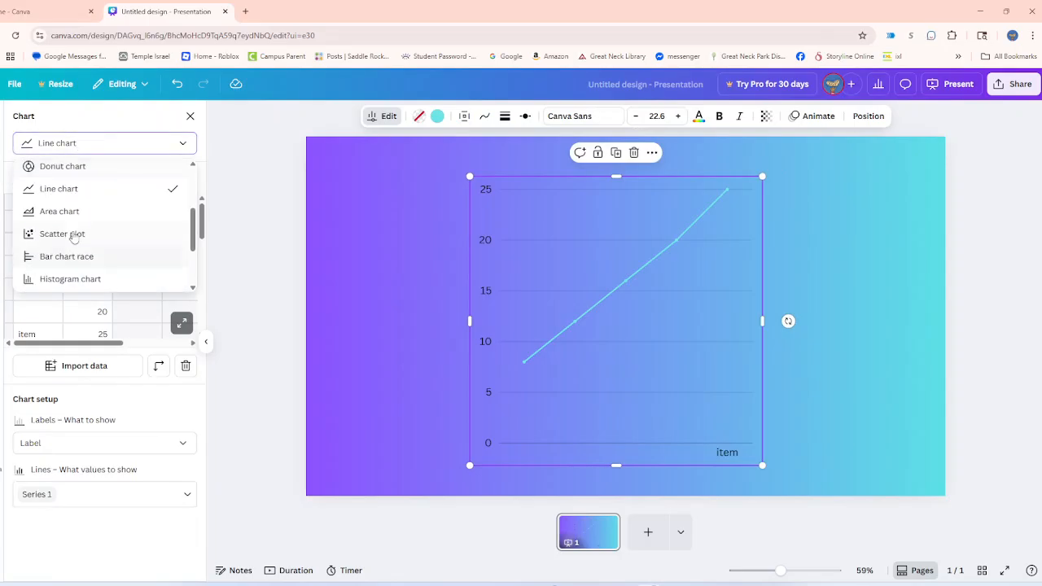
click(60, 211)
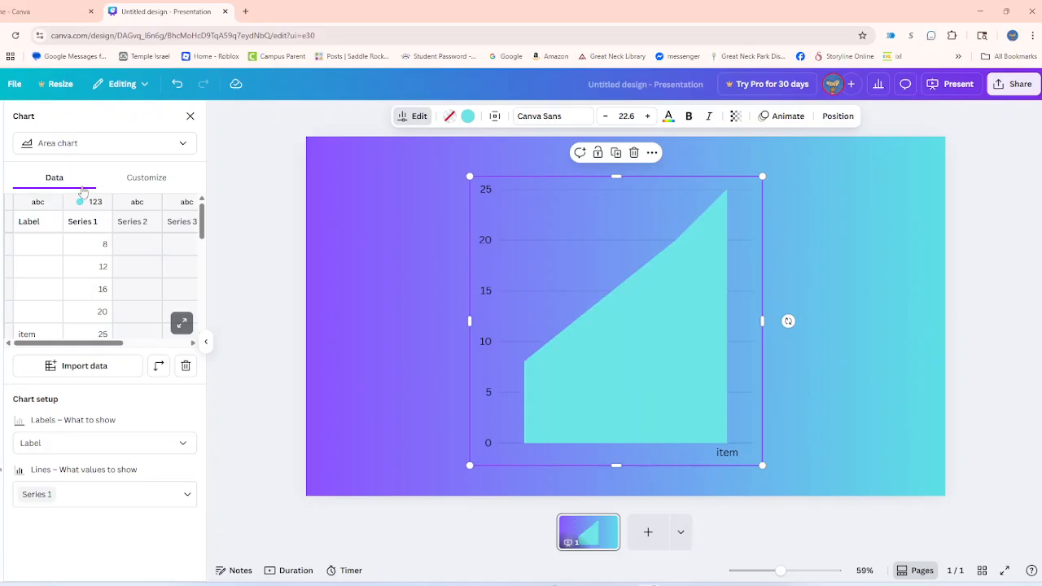
click(56, 150)
scroll(77, 234, down, 3)
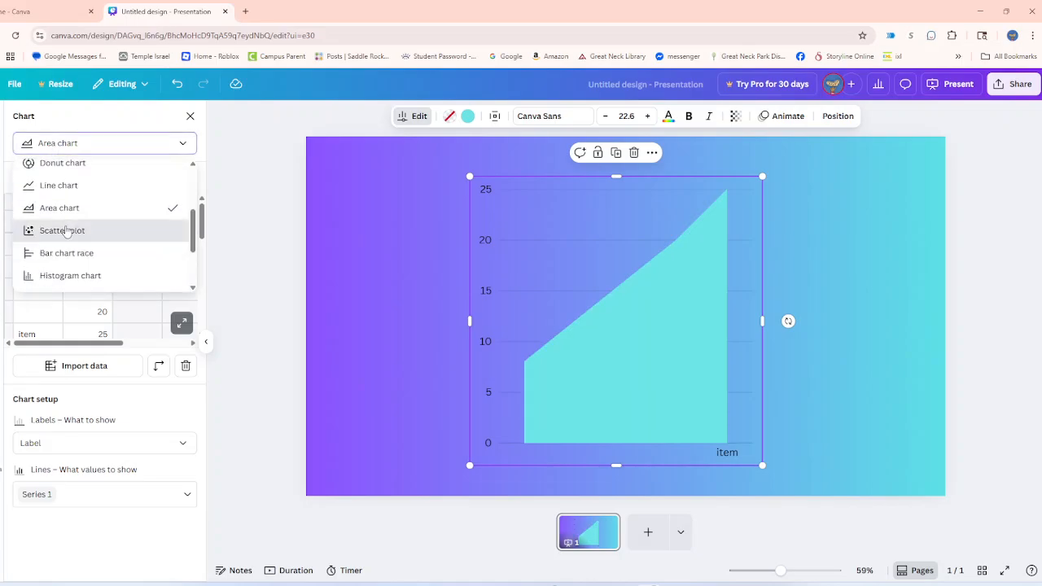
click(65, 230)
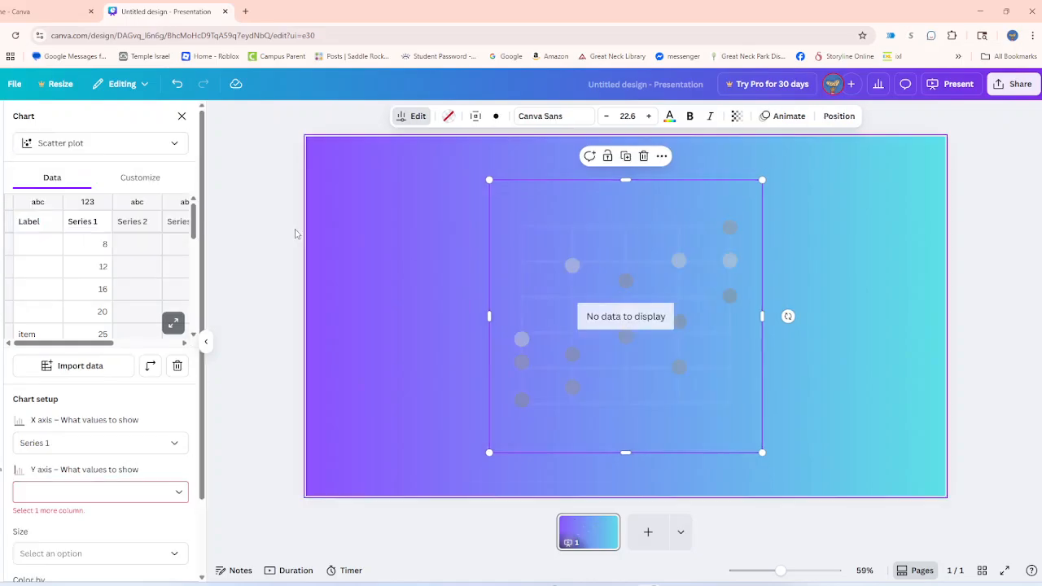
Change the scatter plot to a Bar chart race and then to a Histogram chart.
click(96, 145)
scroll(84, 236, down, 3)
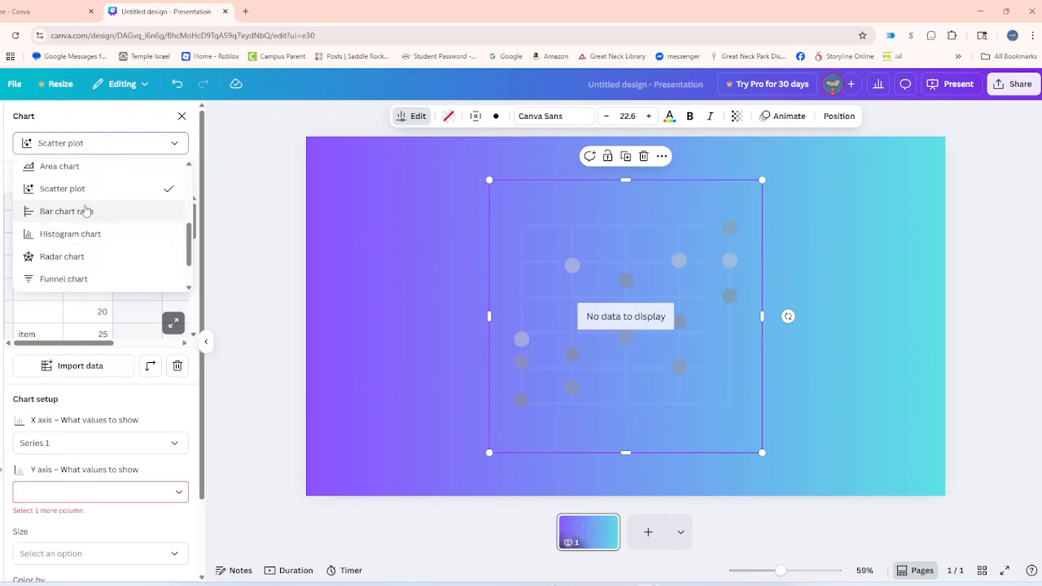
click(84, 209)
click(94, 150)
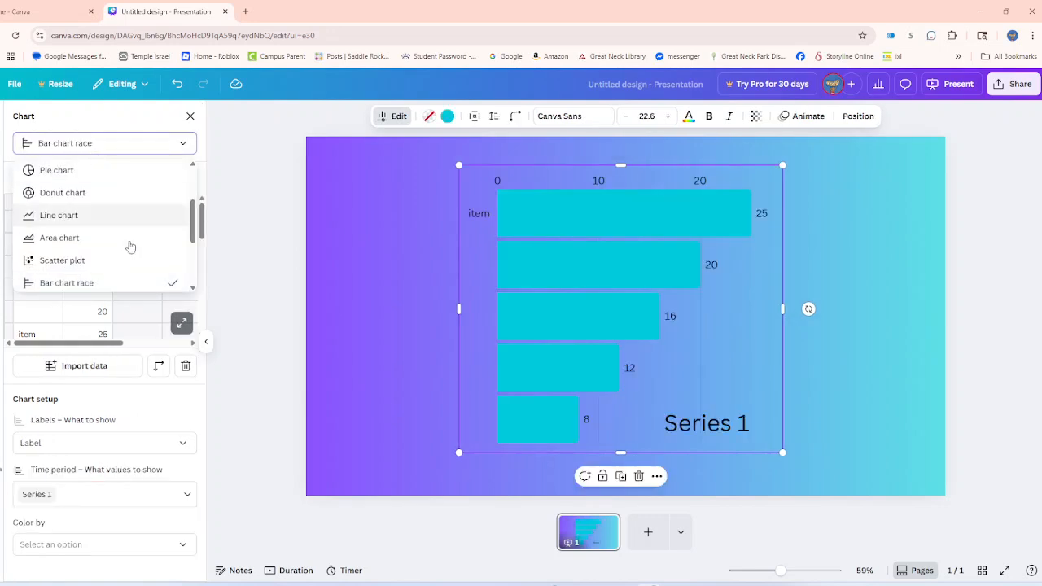
scroll(118, 265, down, 1)
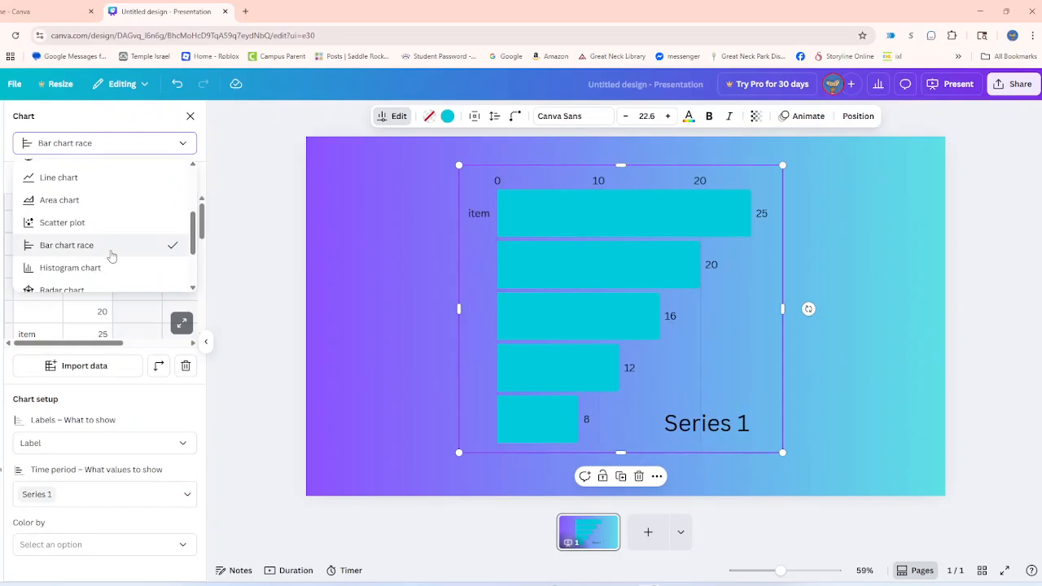
click(102, 267)
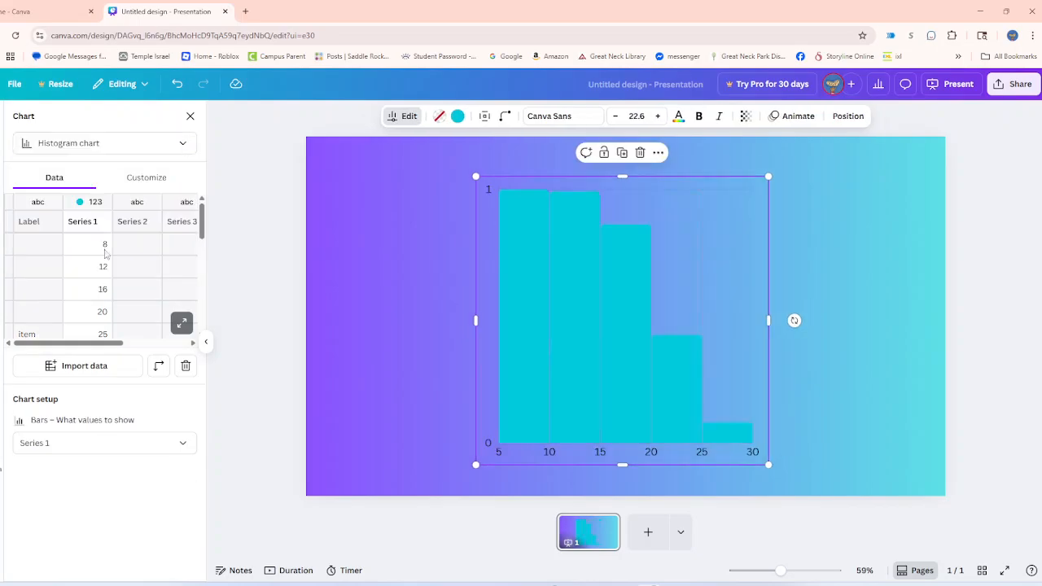
Change the histogram to a Radar chart and then to a Funnel chart.
click(116, 154)
scroll(114, 223, down, 2)
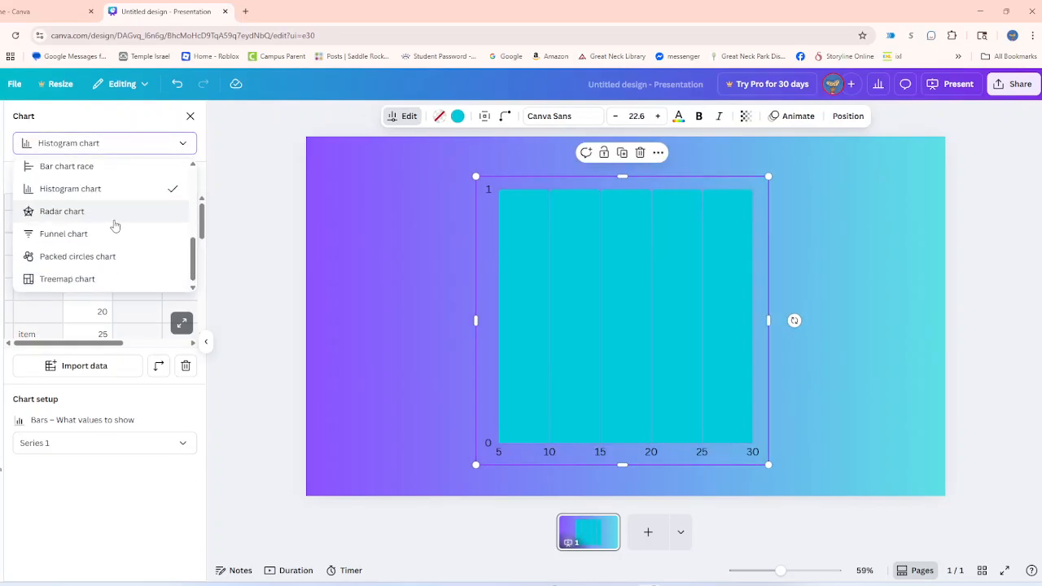
click(112, 213)
click(99, 146)
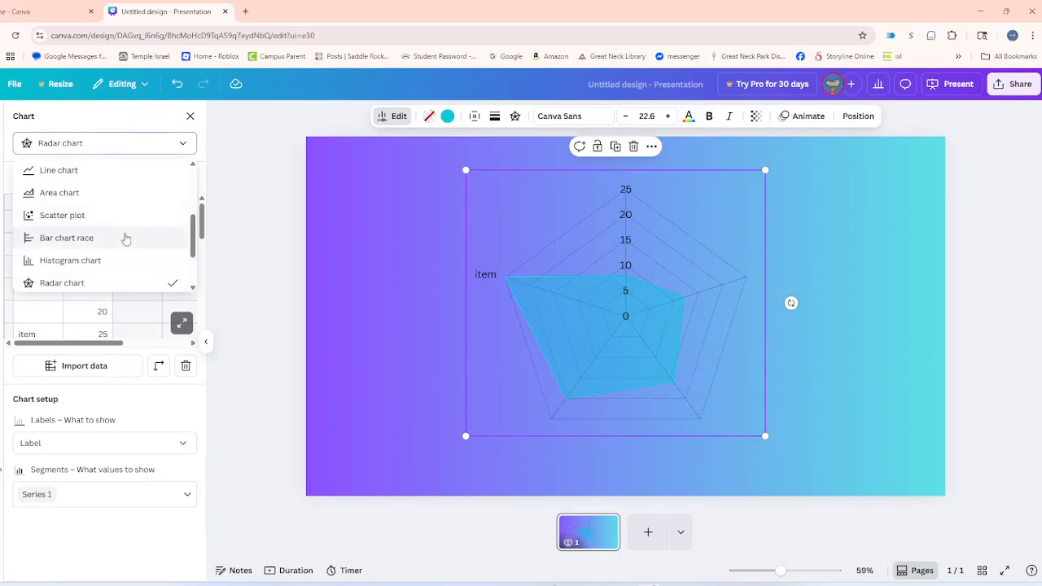
scroll(125, 236, down, 2)
click(126, 233)
Change the funnel chart to a Packed circles chart and then to a Treemap chart.
click(103, 148)
scroll(100, 243, down, 2)
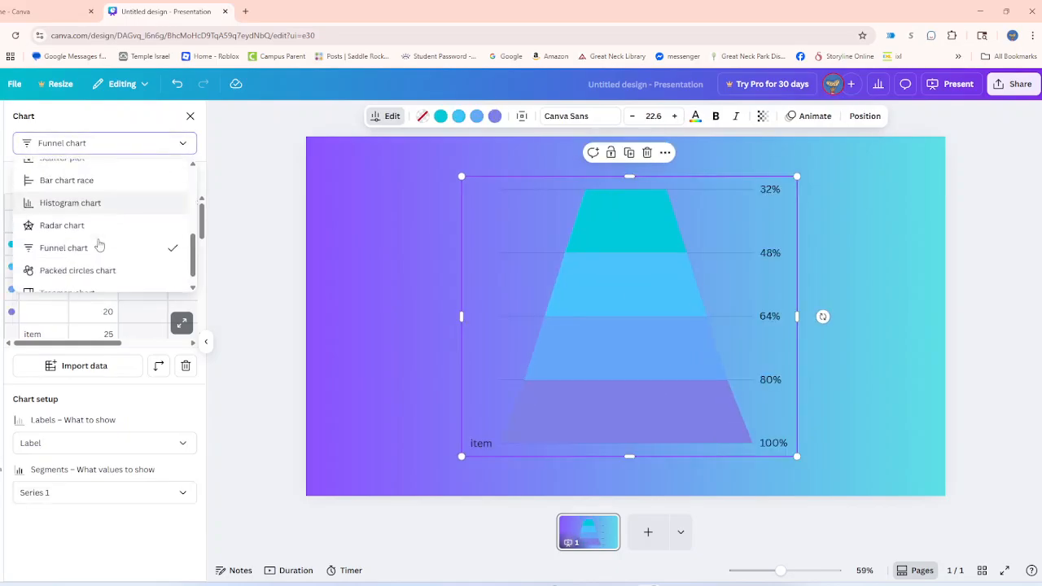
click(112, 249)
click(112, 144)
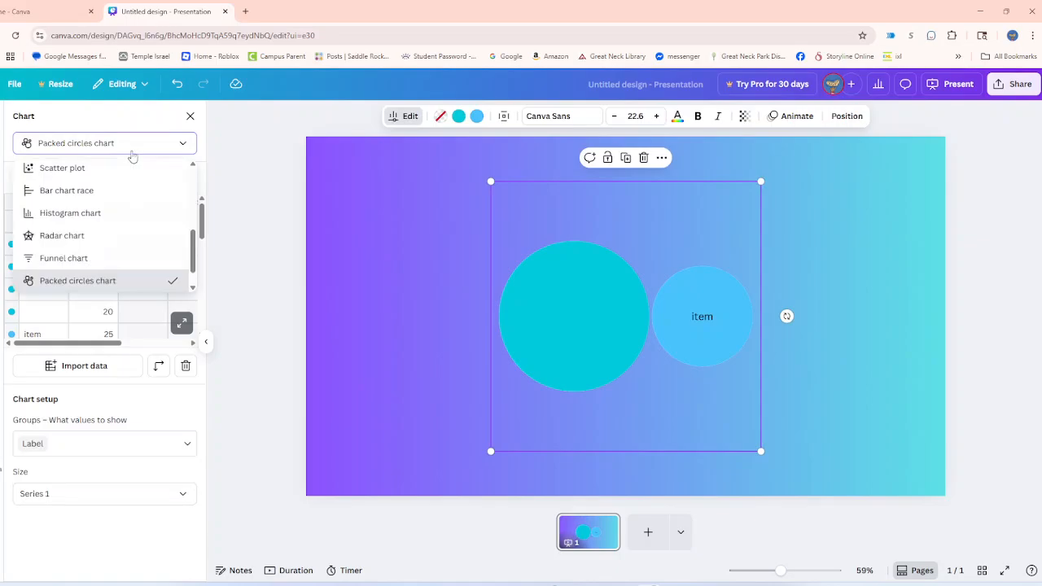
scroll(105, 277, down, 2)
click(120, 277)
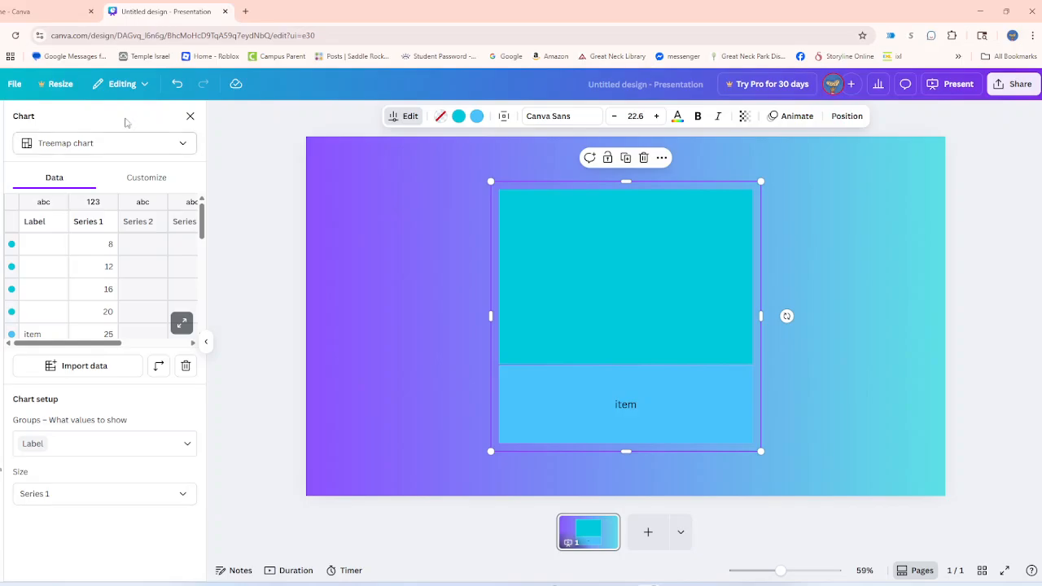
Close the chart editor, look through the remaining chart categories, and delete the treemap chart from the page.
click(191, 118)
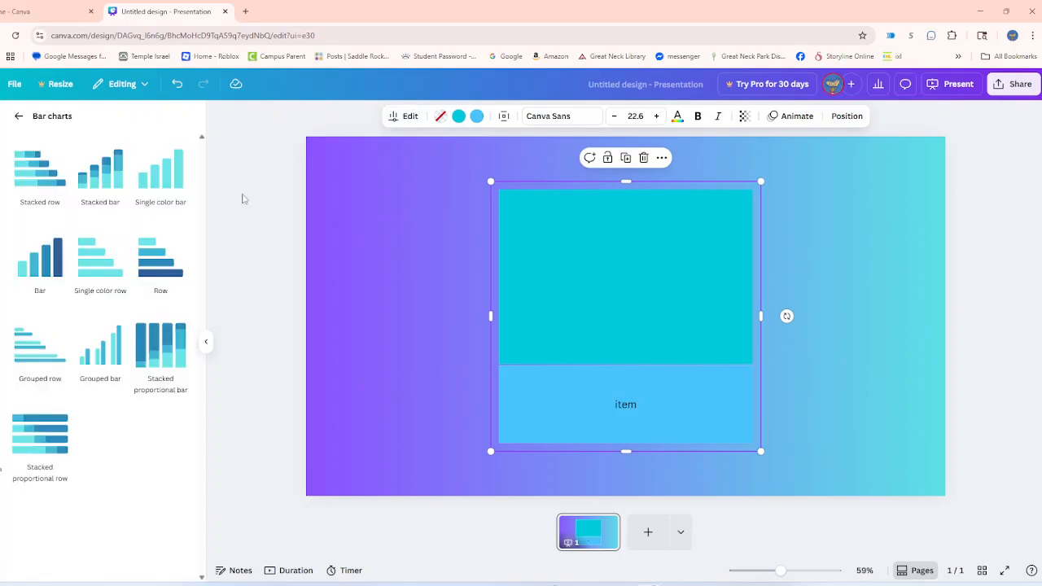
click(20, 116)
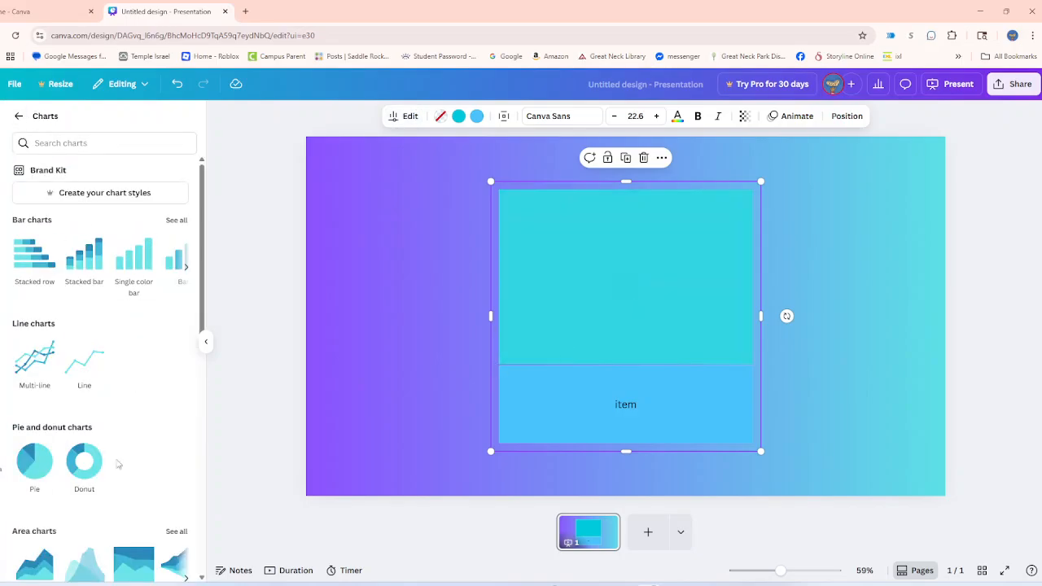
scroll(97, 350, down, 3)
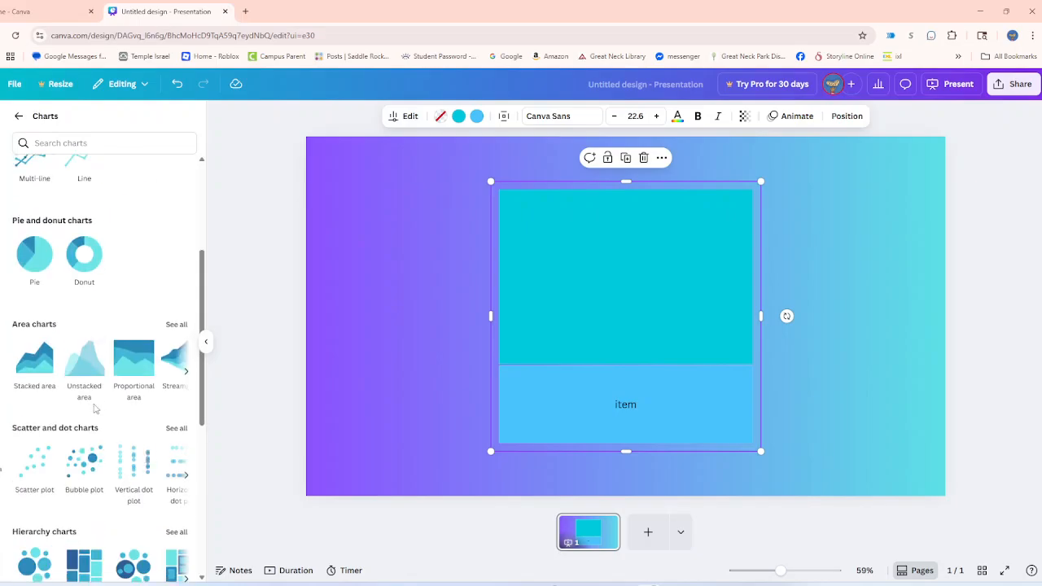
scroll(93, 408, down, 5)
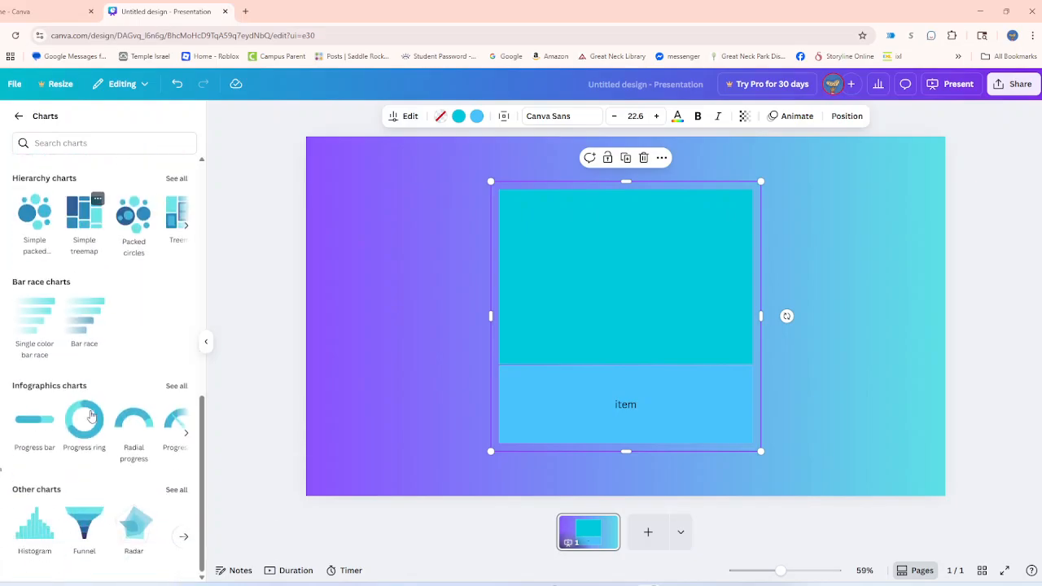
click(643, 158)
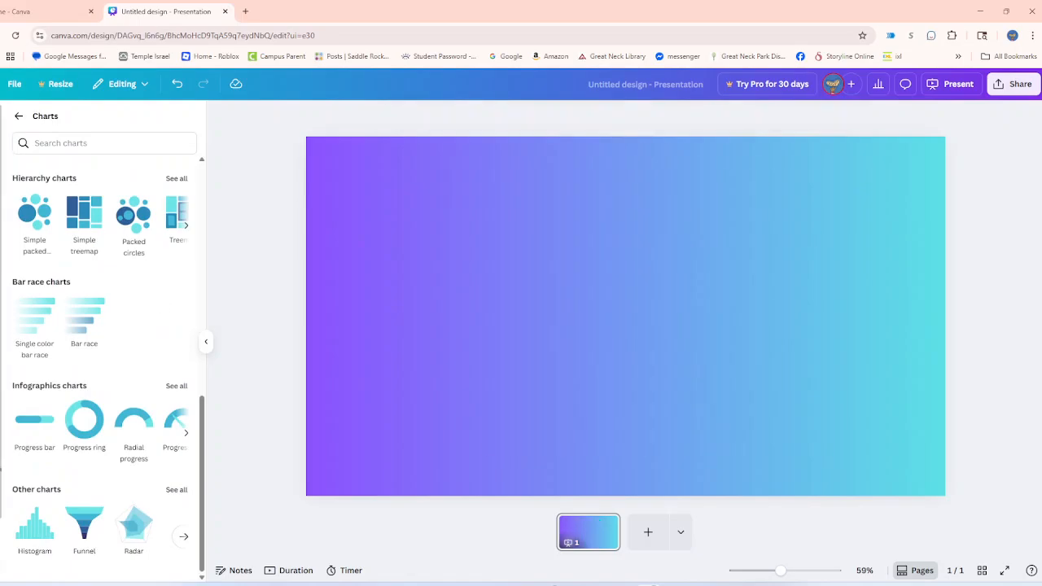
Look over the design's templates, layouts and styles, and collapse the collection.
click(0, 121)
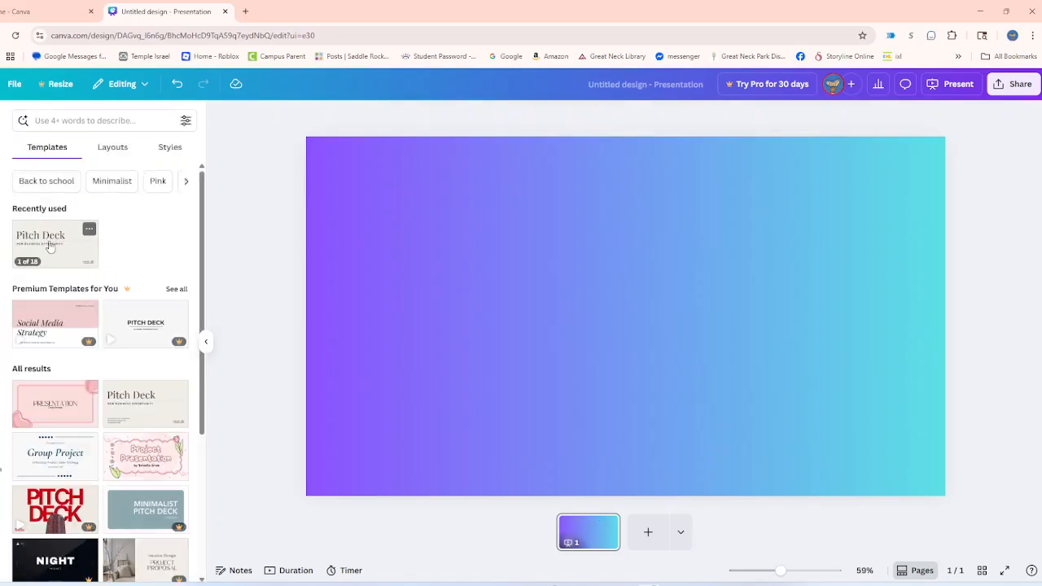
click(127, 150)
click(168, 150)
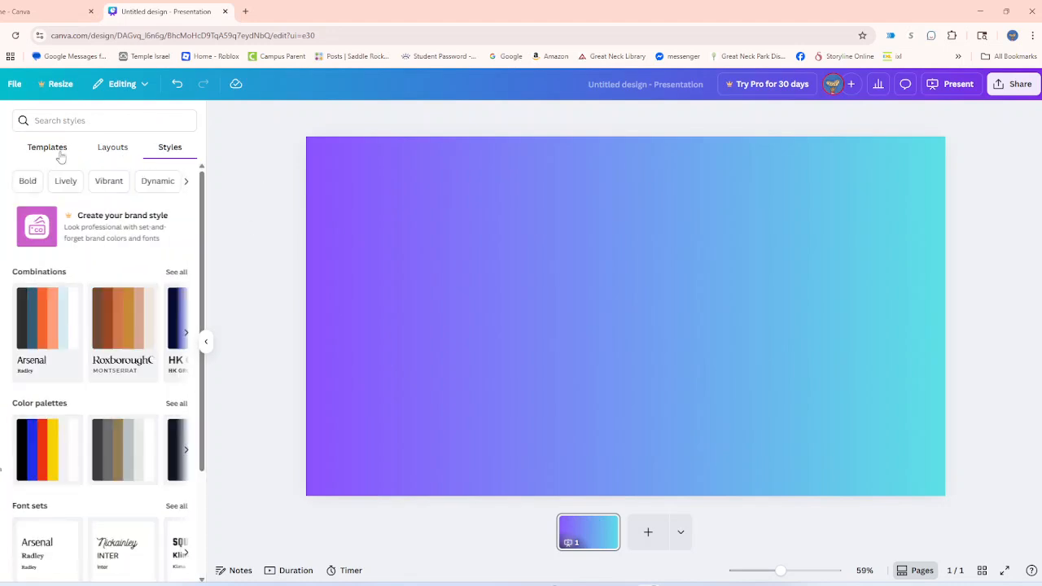
click(0, 120)
Select the page and review the options to resize, translate or transform the design into a Doc.
click(284, 206)
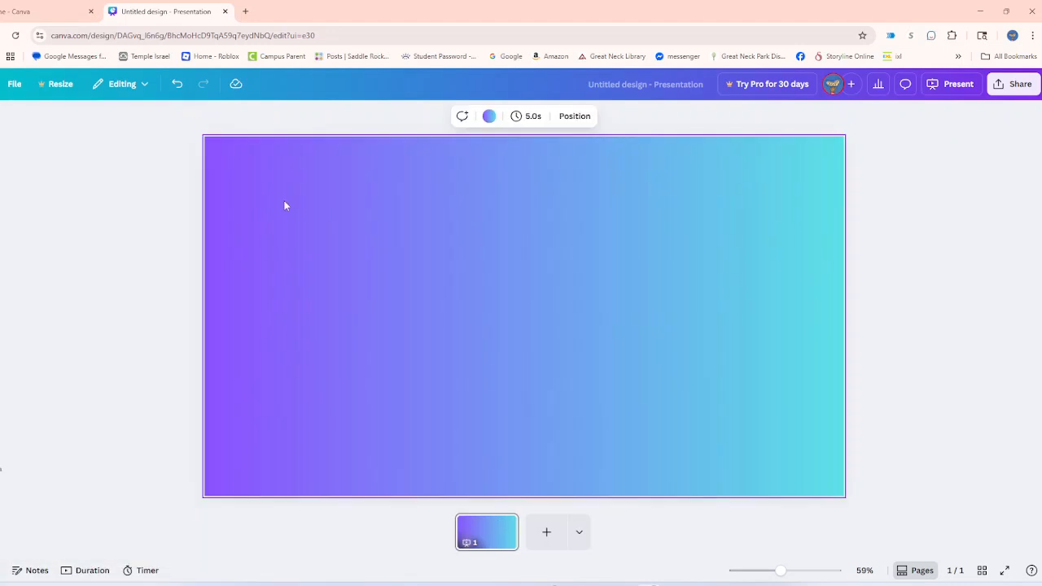
click(58, 91)
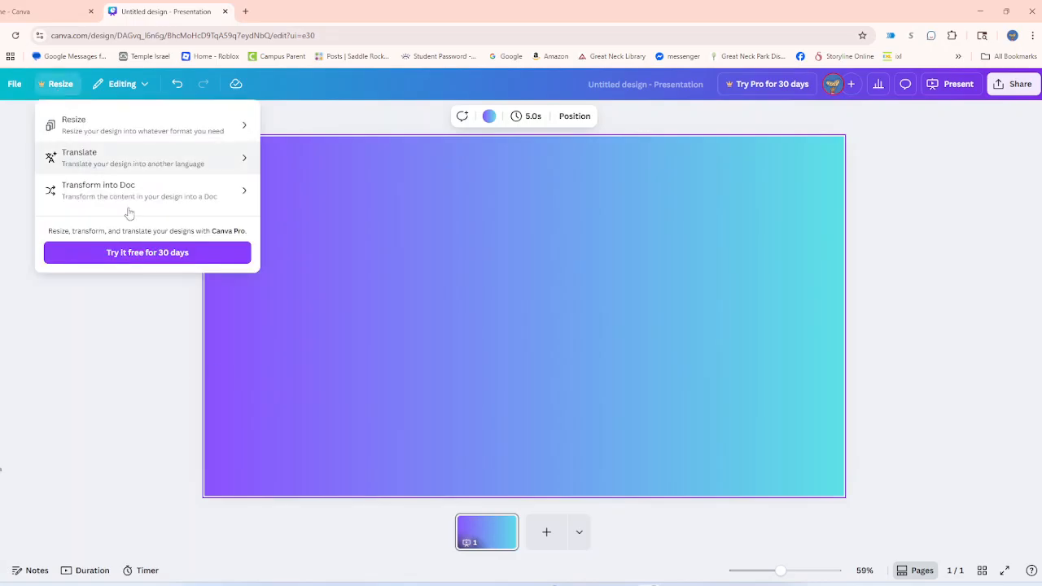
click(279, 348)
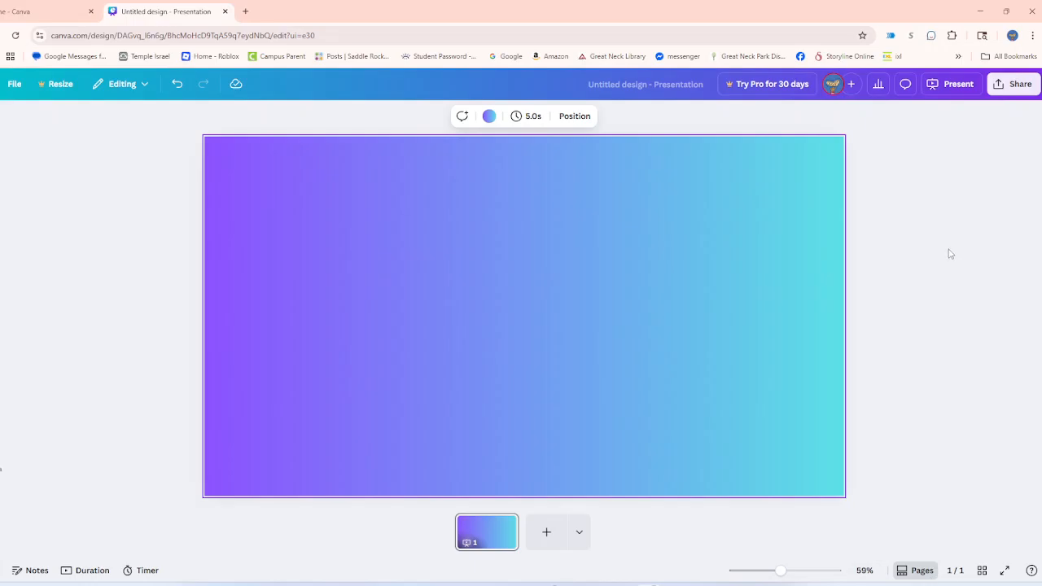
Add a Video (Landscape) page to the design, and delete that page.
click(582, 551)
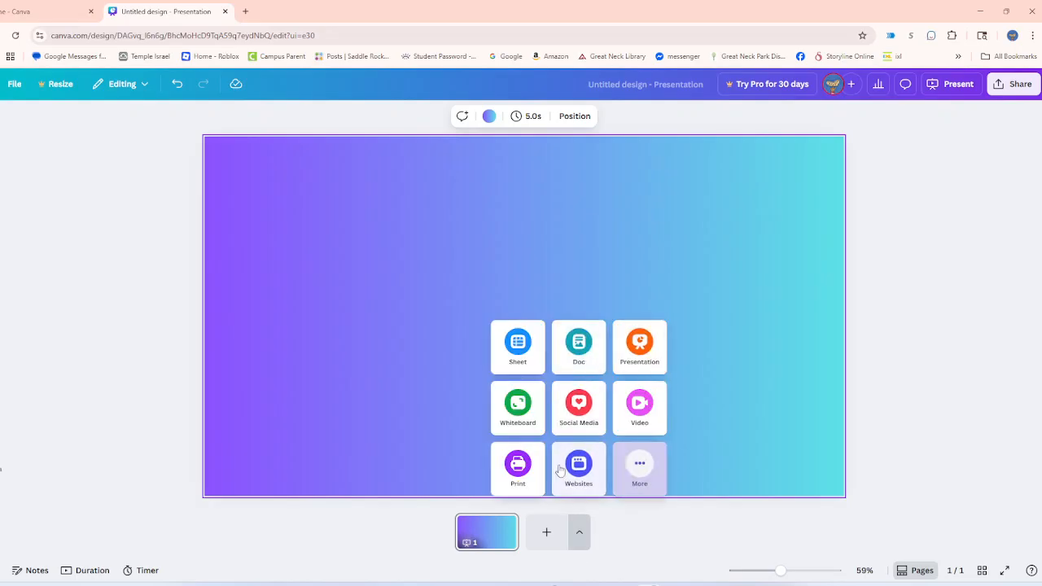
click(637, 411)
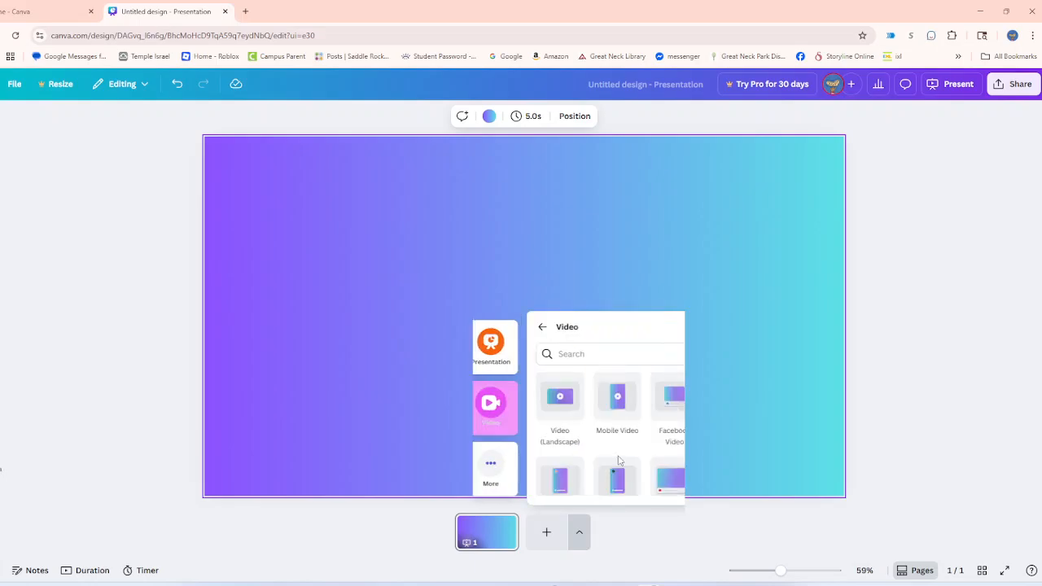
click(515, 411)
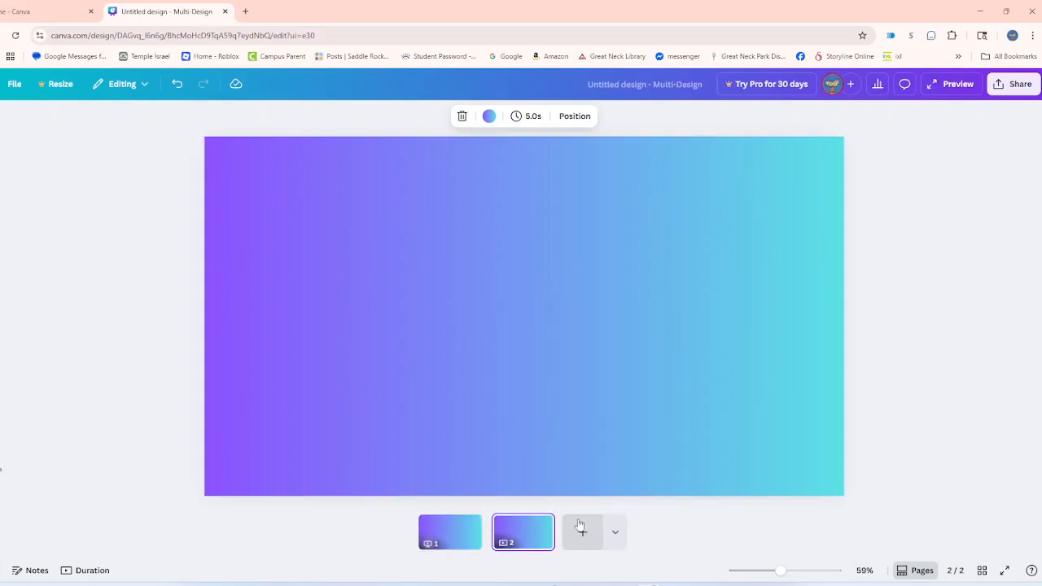
click(541, 526)
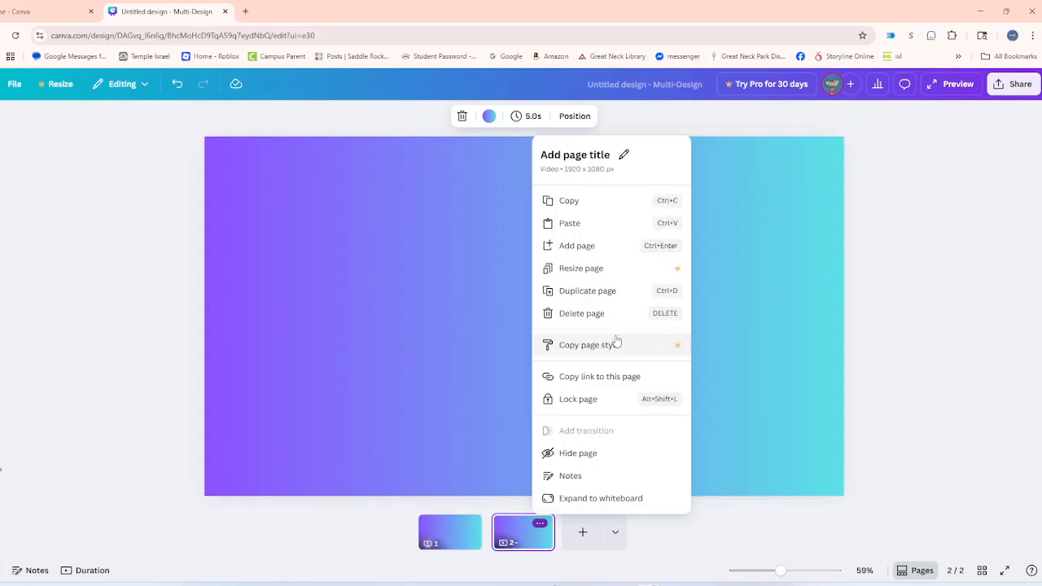
click(602, 316)
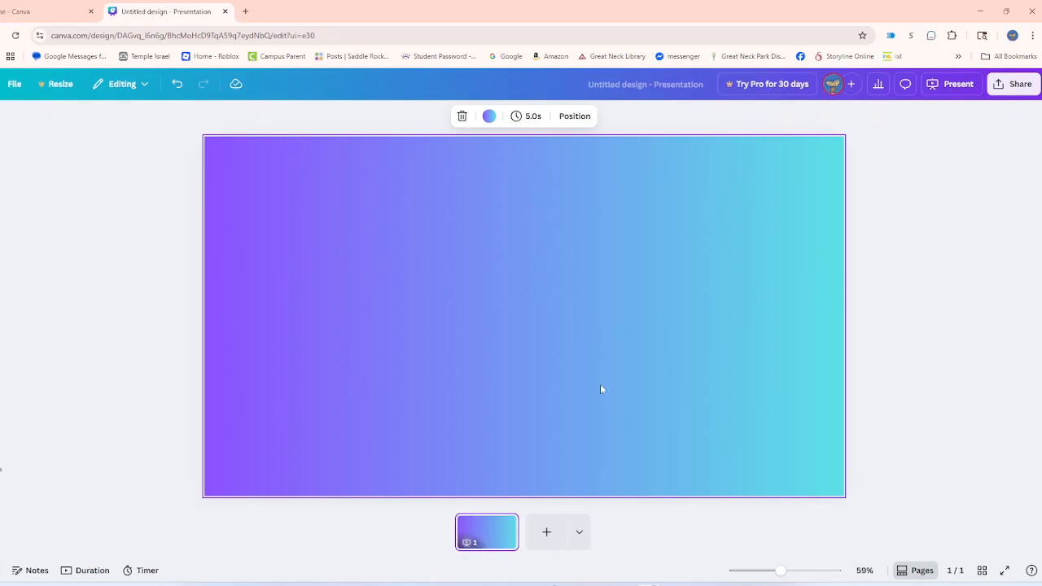
Add a Sheet page to the design, and delete that sheet page.
click(578, 532)
click(521, 351)
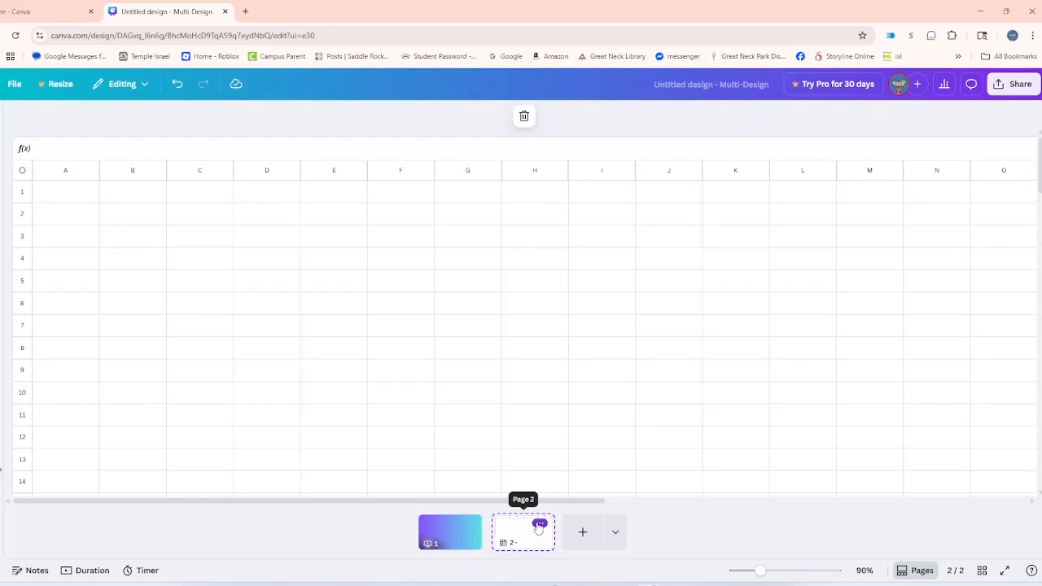
click(539, 524)
click(582, 360)
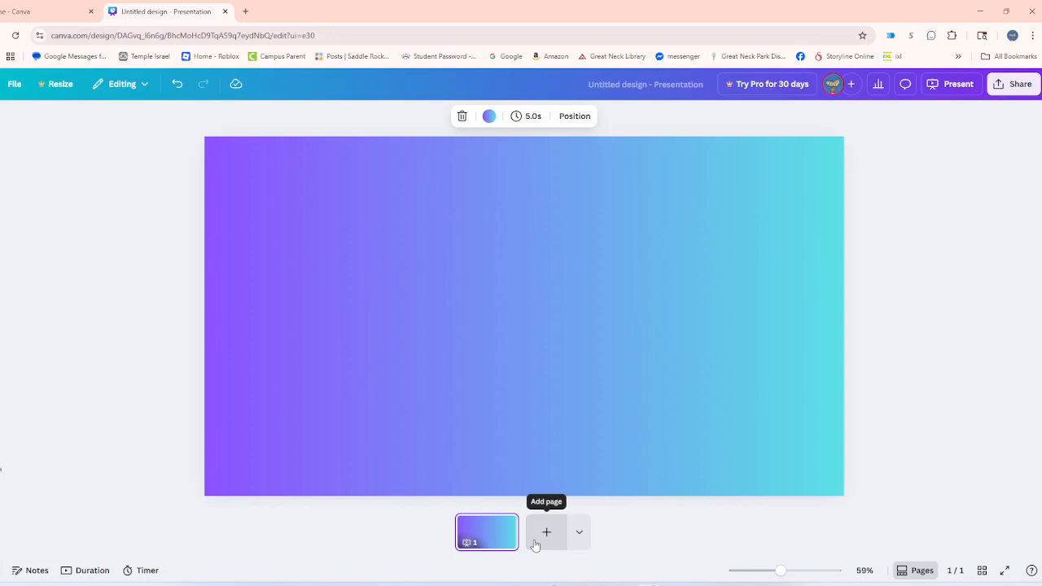
Add a second presentation page and check the More category of page types that can be added.
click(544, 540)
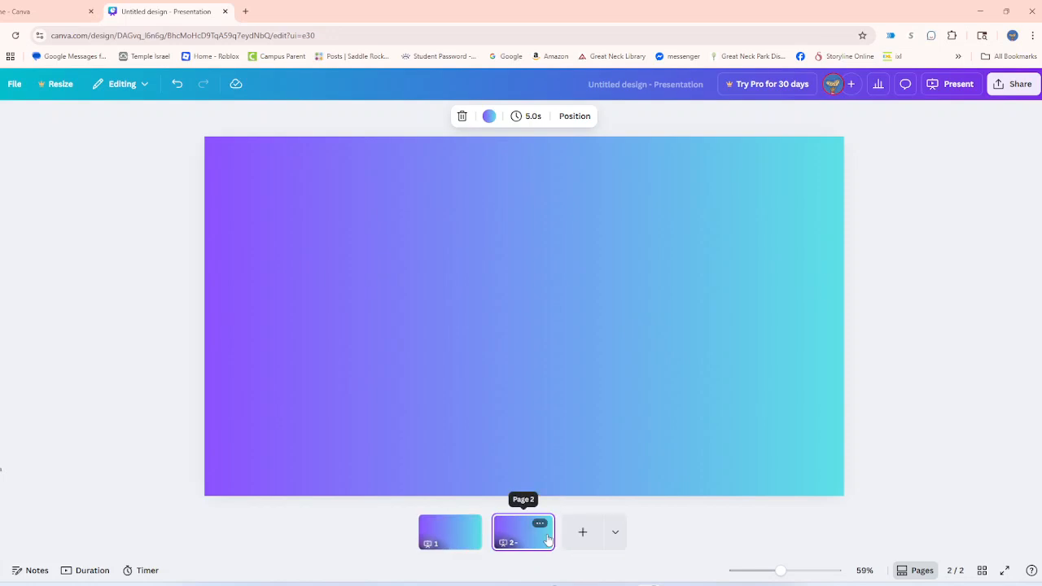
click(614, 532)
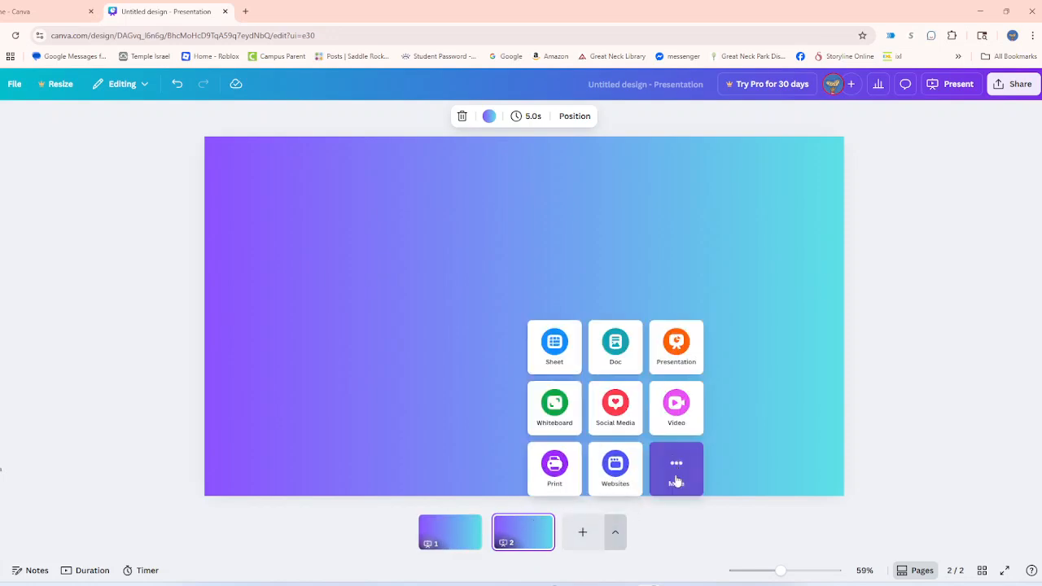
click(675, 479)
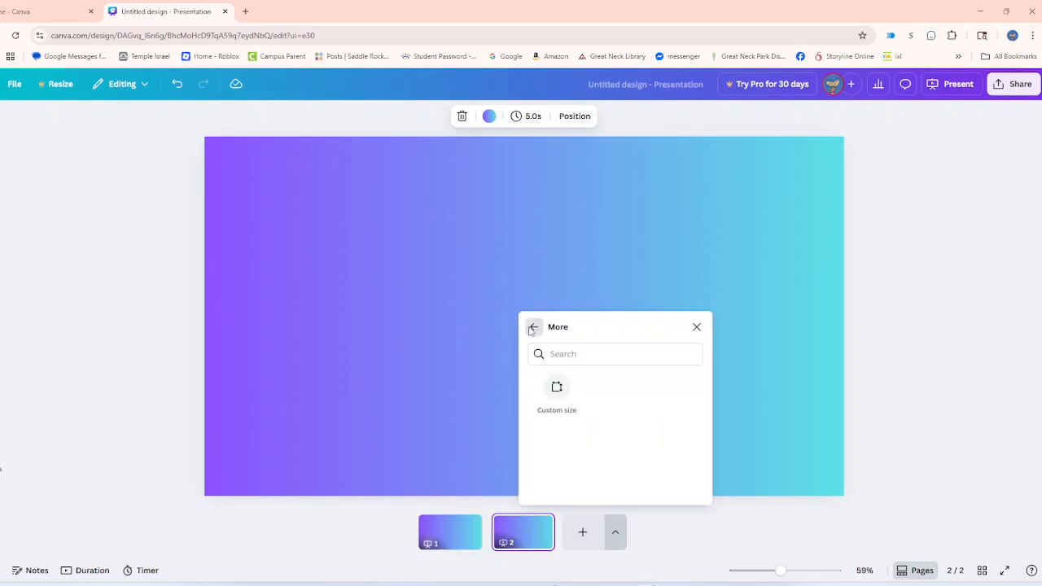
click(533, 327)
Add a Poster (Portrait 3:4) print page, and delete that poster page.
click(556, 469)
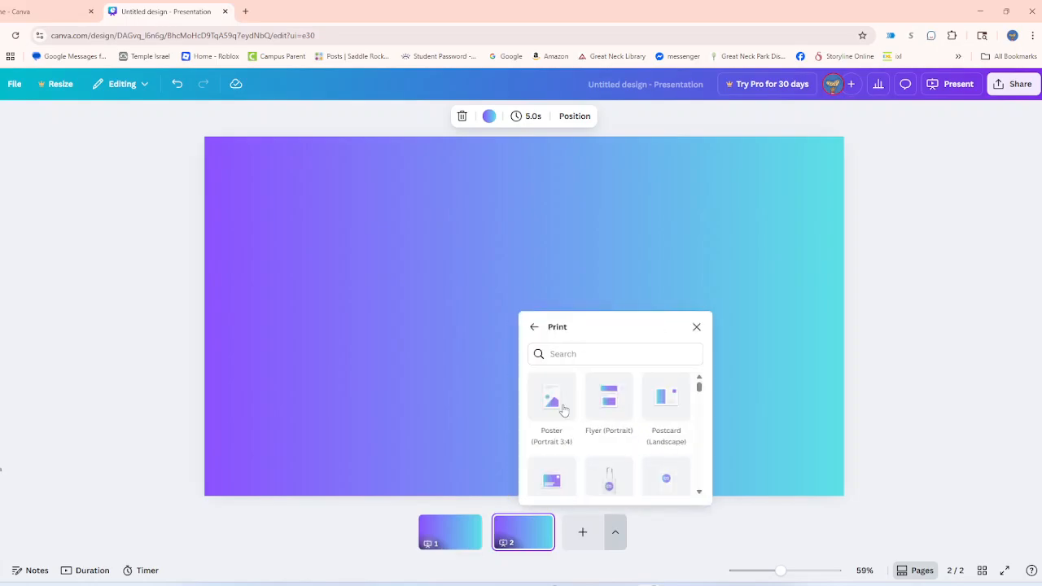
click(563, 409)
click(573, 523)
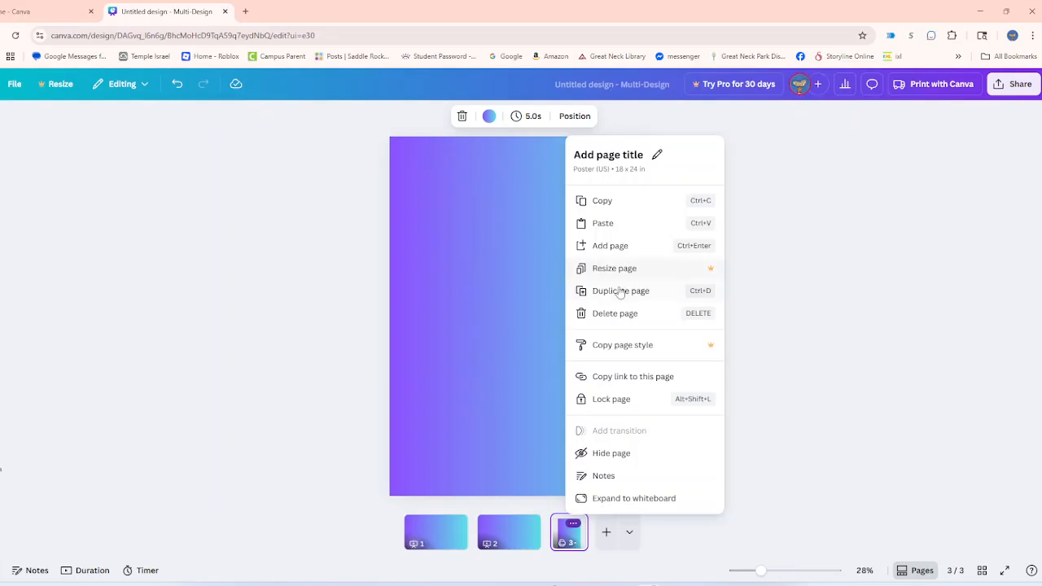
click(615, 314)
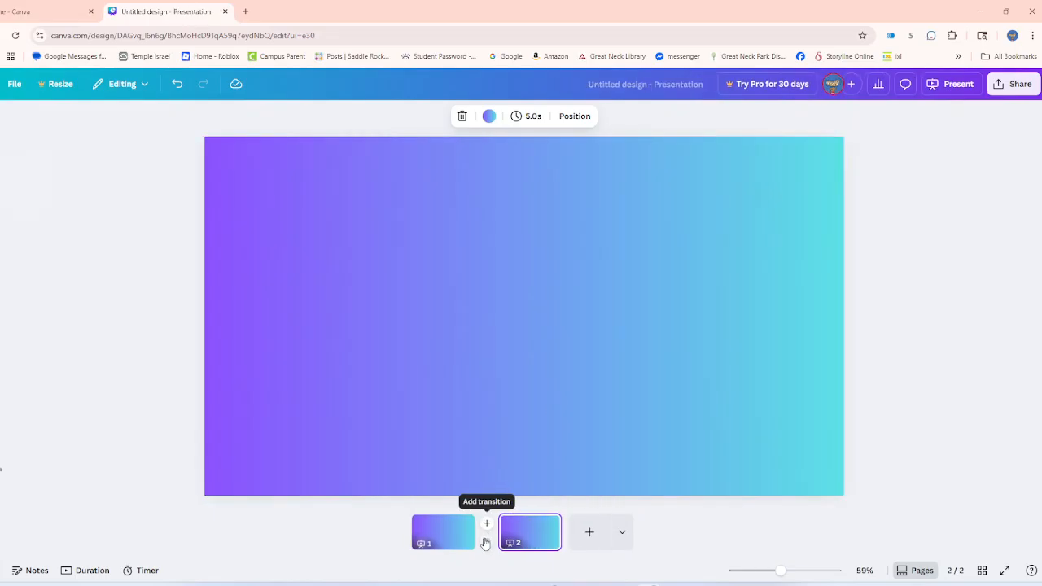
Review the transitions available between the first and second pages without applying one.
click(486, 541)
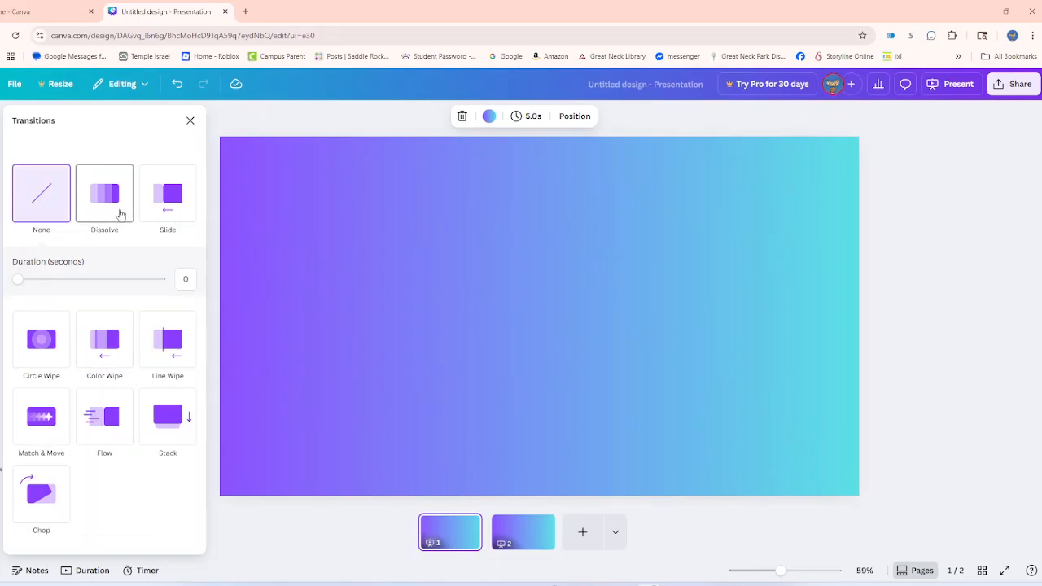
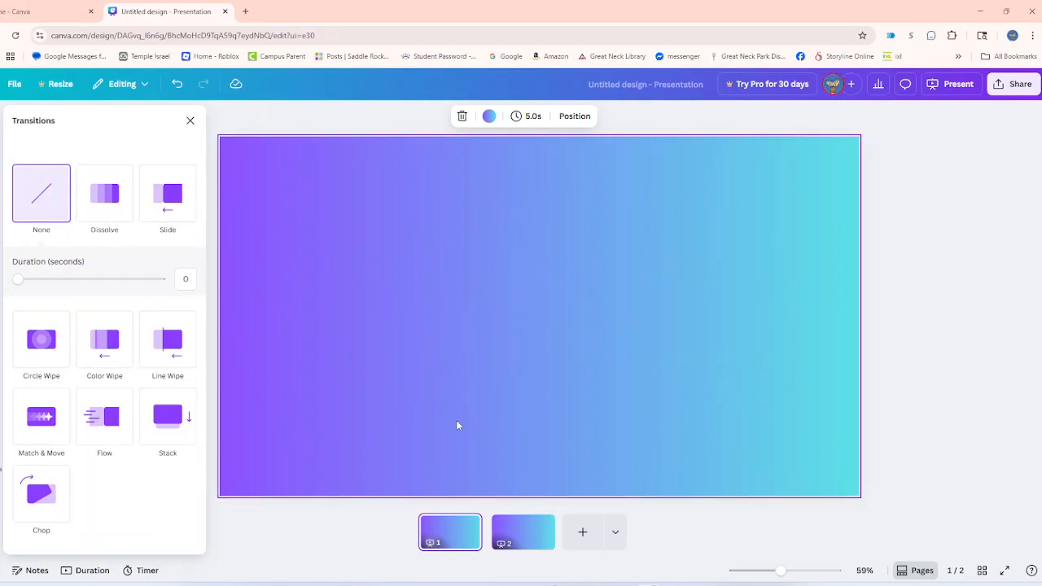
click(190, 121)
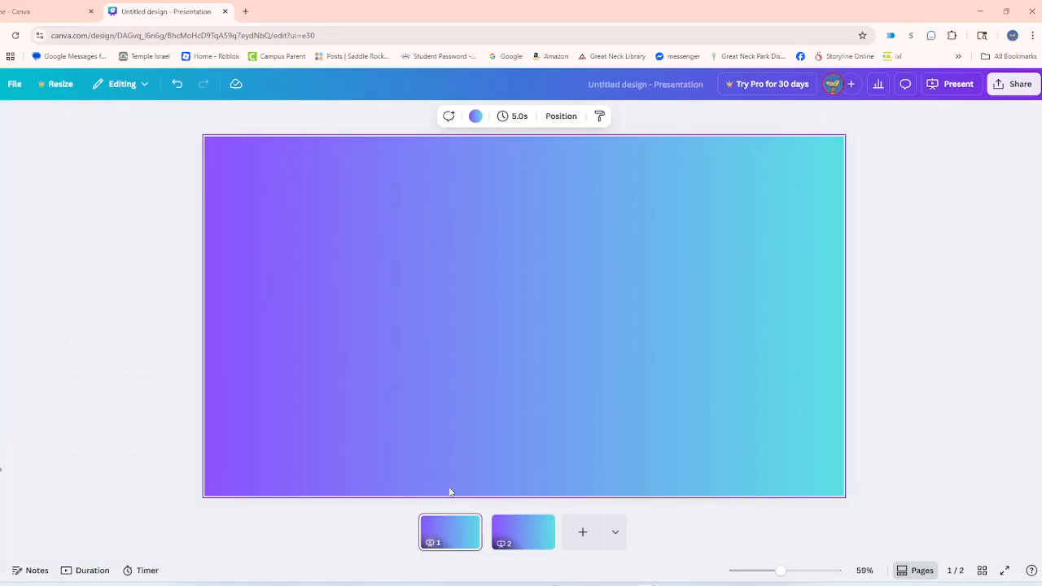
Add a heading to the second page and replace its placeholder text with "HELLO.".
click(498, 521)
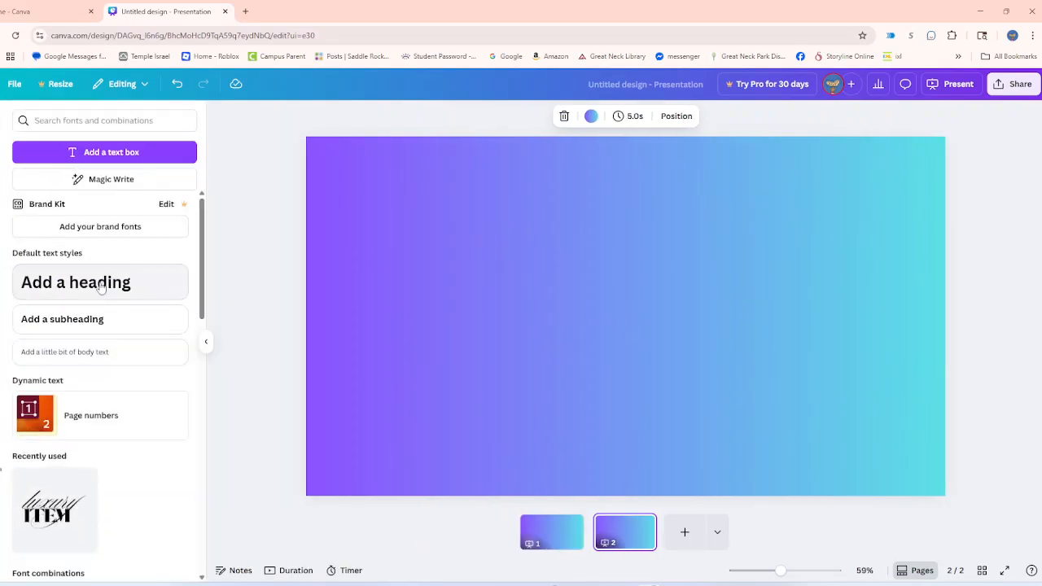
click(101, 285)
click(566, 334)
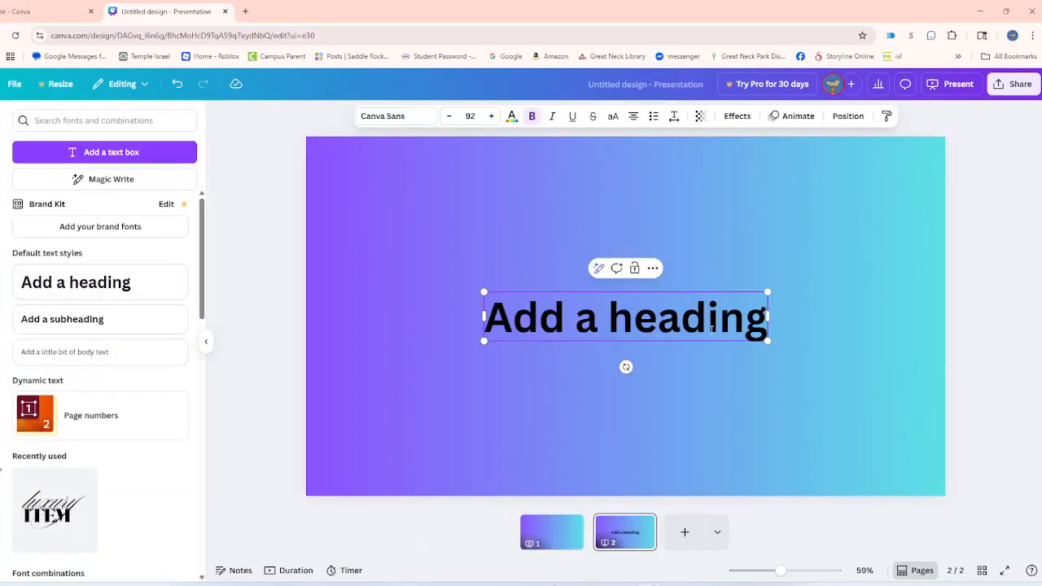
drag(744, 318, 482, 318)
key(BackSpace)
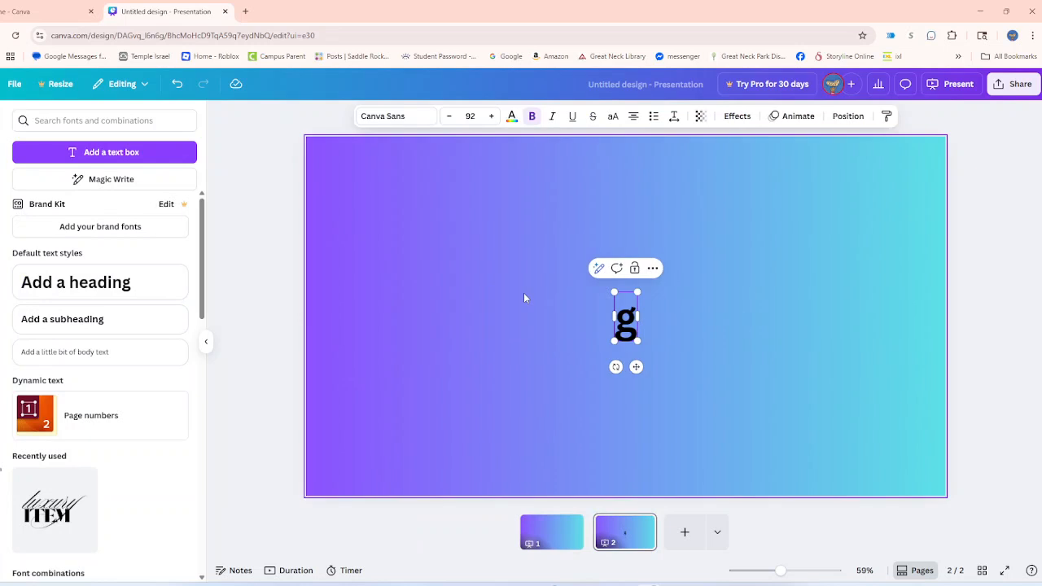
key(Delete)
text(HE)
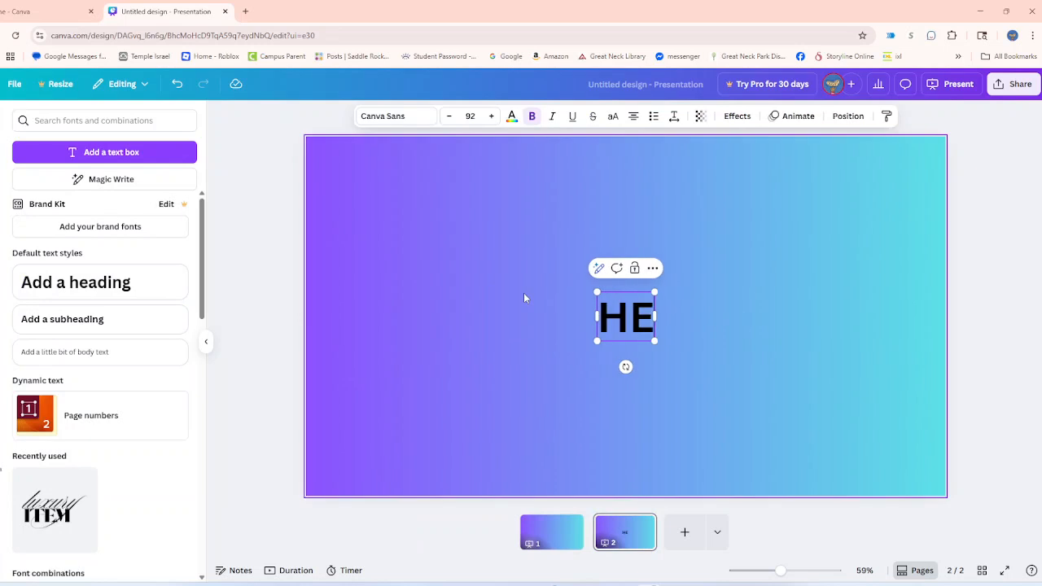
text(L)
key(BackSpace)
text(LL)
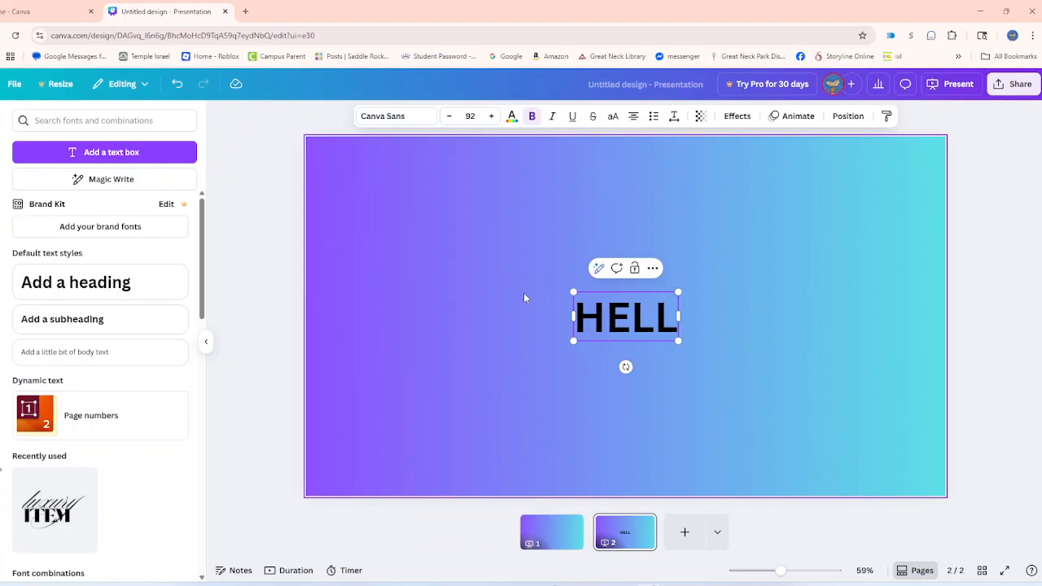
text(O.)
click(524, 298)
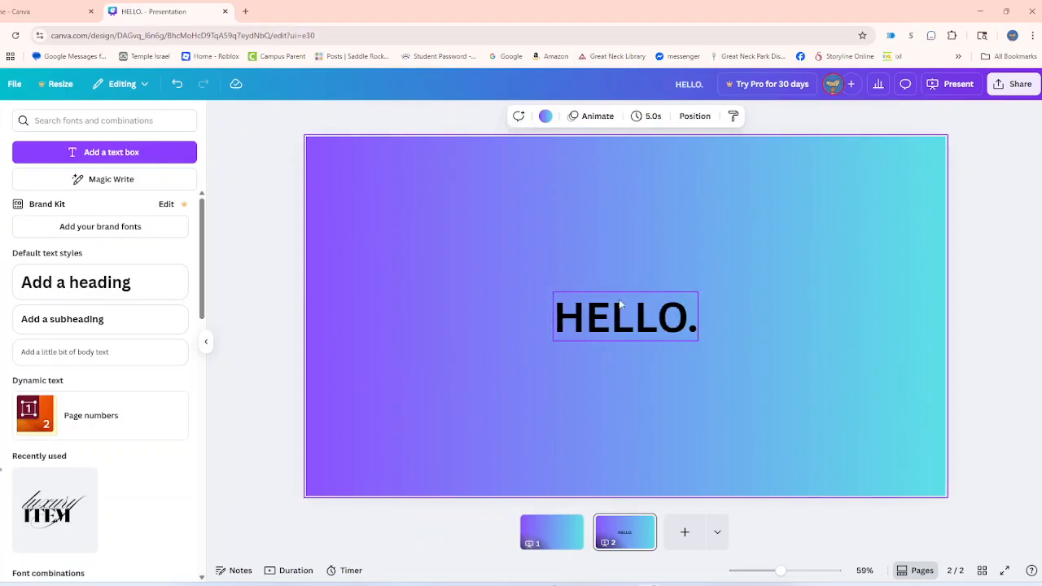
Select the HELLO. heading and examine its suggested, general and add-on text animations.
click(622, 308)
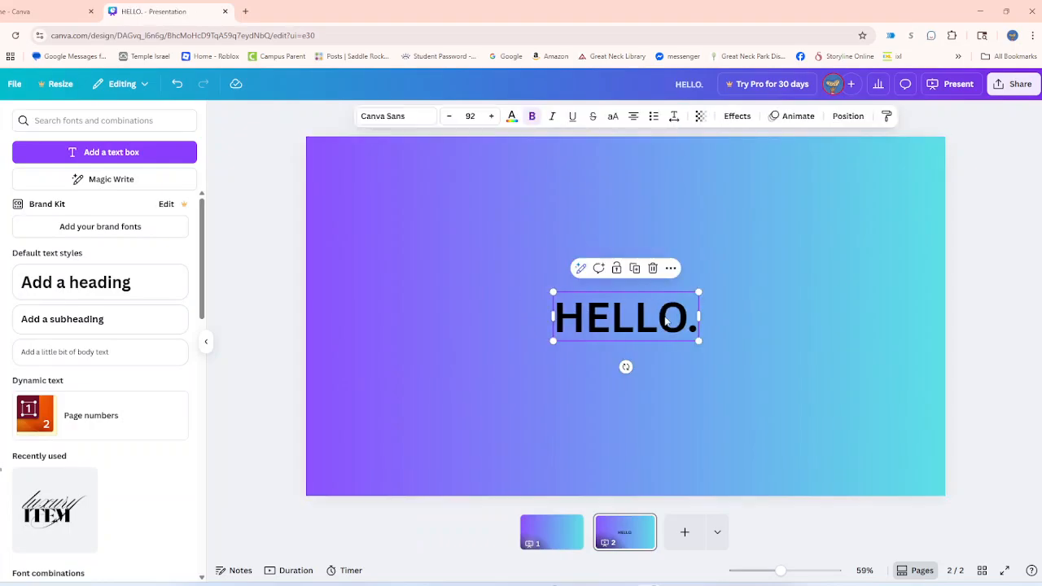
click(790, 116)
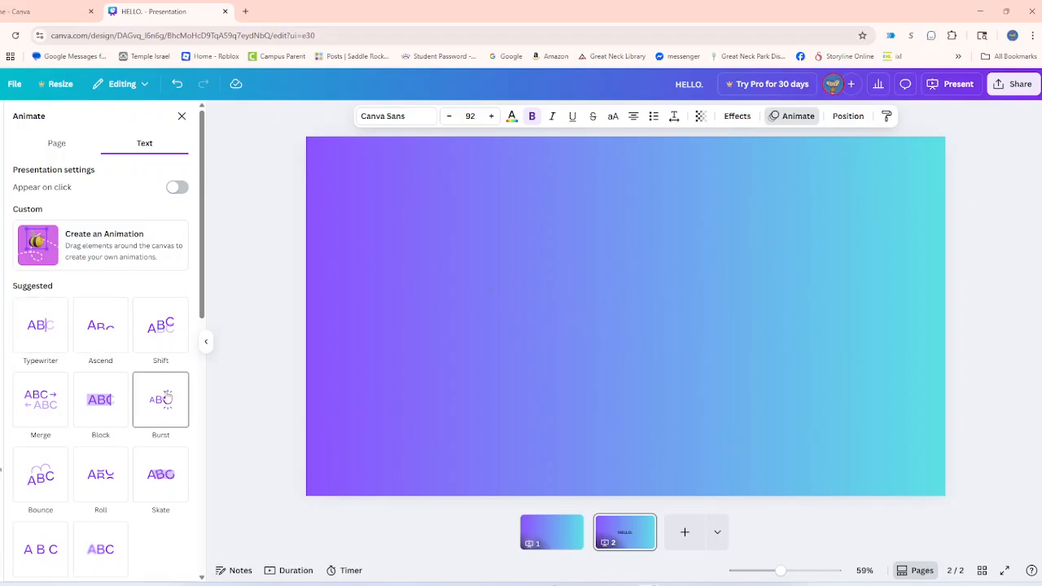
scroll(155, 383, down, 2)
scroll(166, 396, down, 5)
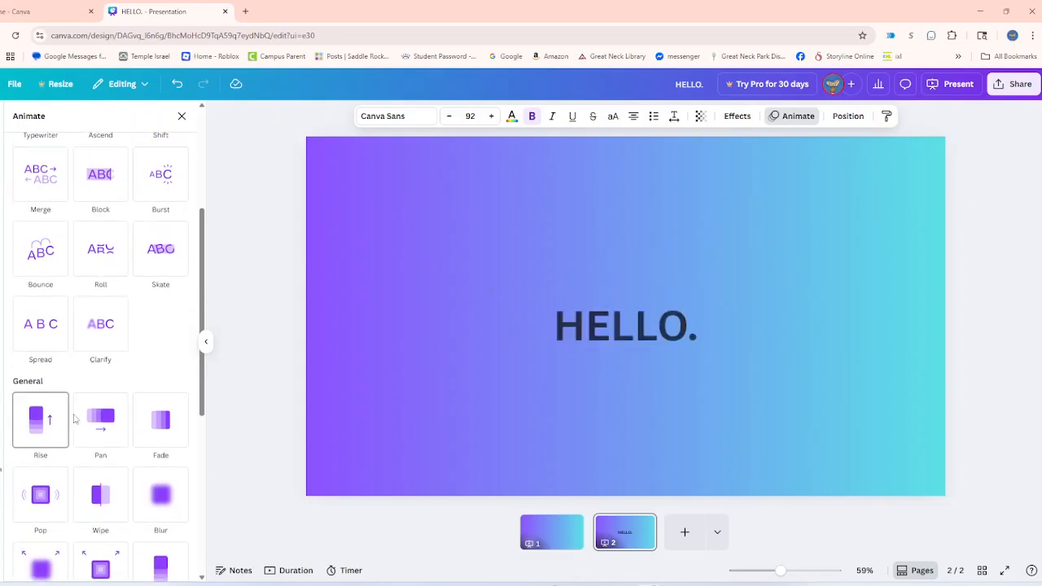
scroll(122, 398, up, 2)
scroll(95, 394, up, 1)
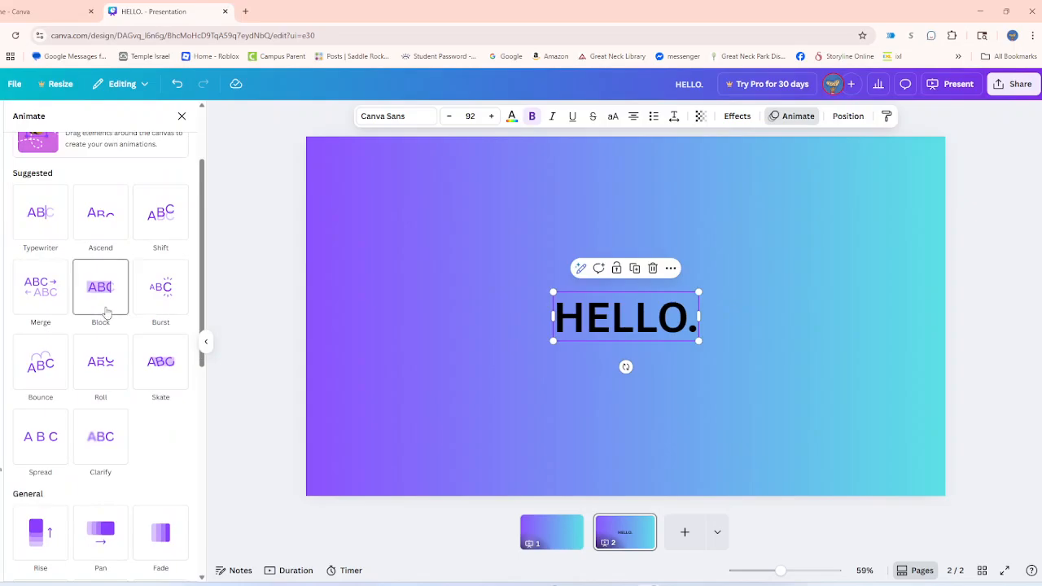
scroll(105, 305, down, 3)
scroll(110, 390, down, 6)
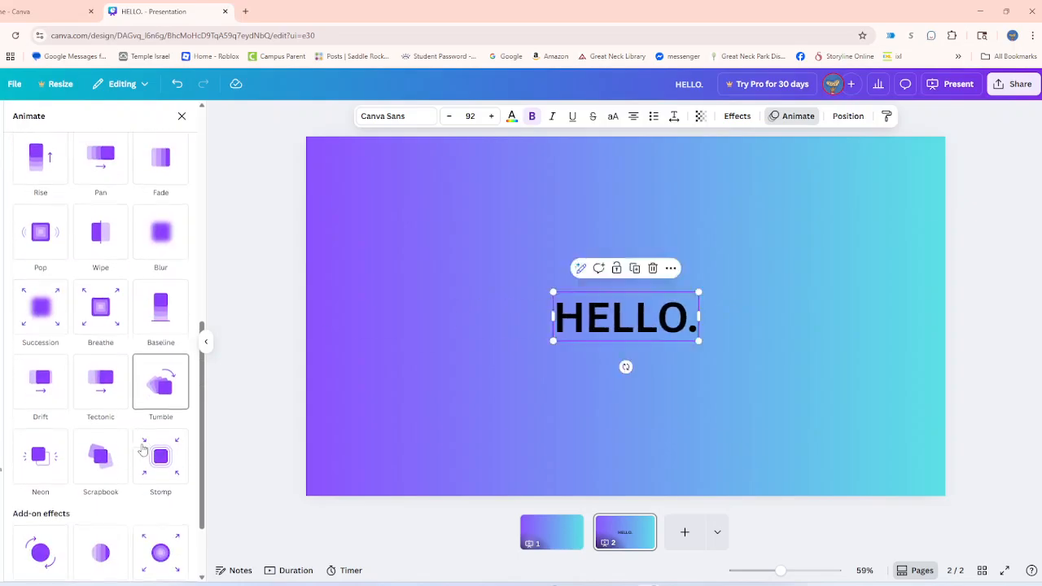
scroll(144, 453, down, 4)
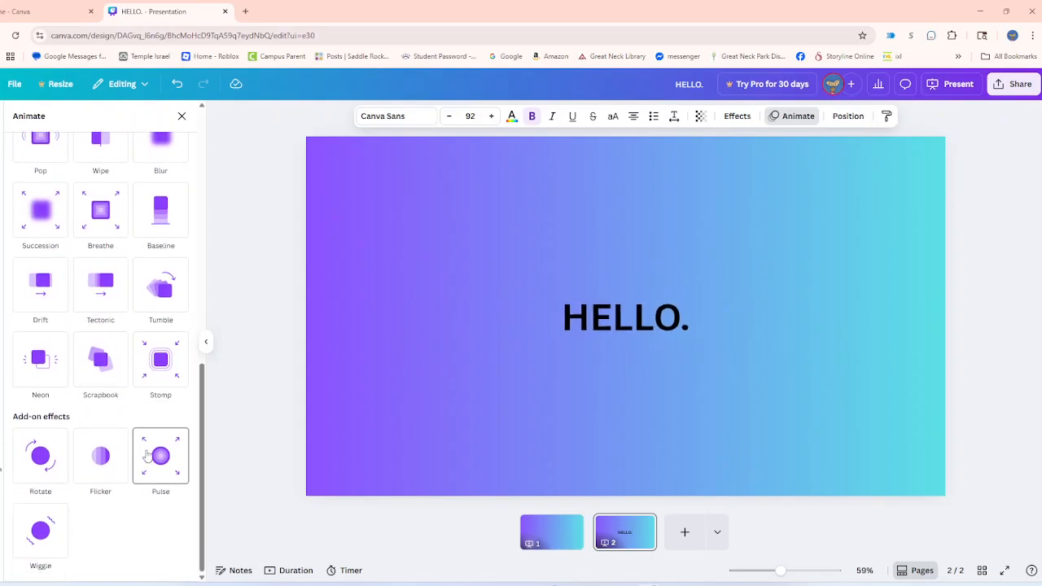
scroll(56, 480, up, 6)
scroll(56, 480, up, 10)
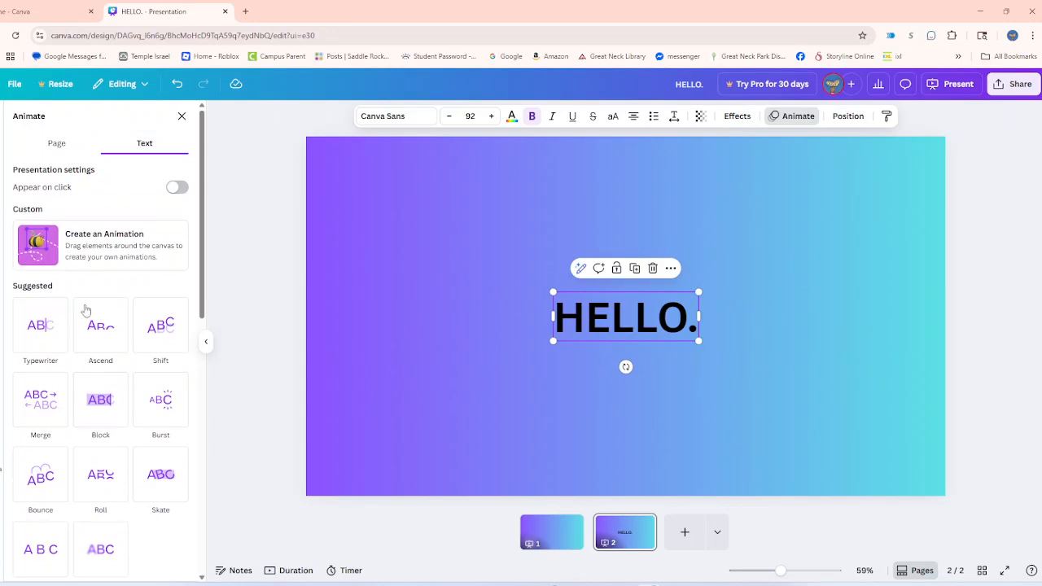
Compare the page animations with the text animations, and close the animation options.
click(56, 143)
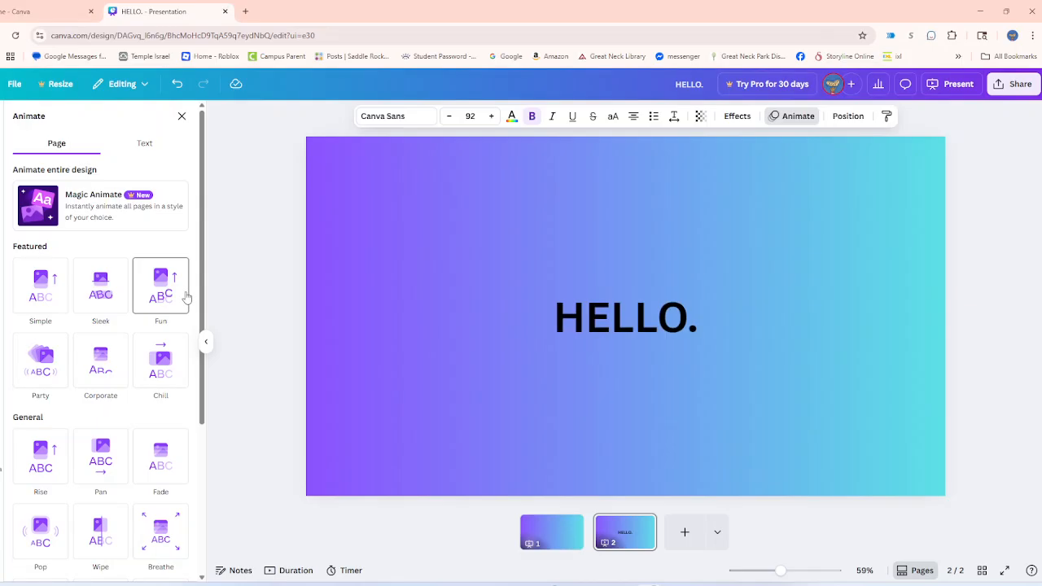
click(144, 145)
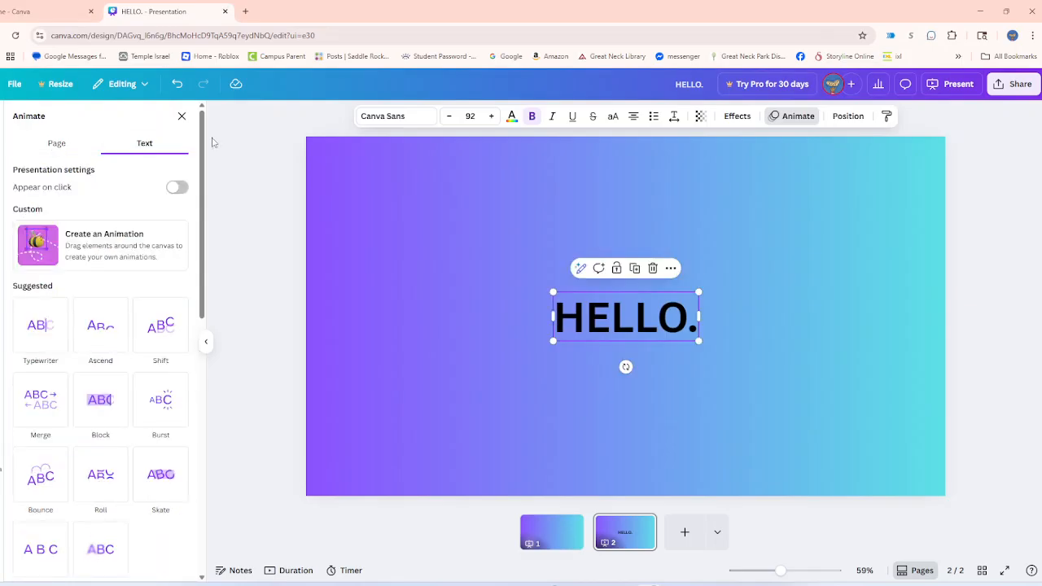
click(180, 117)
Look over the fonts and text colors available for the HELLO. heading.
click(422, 120)
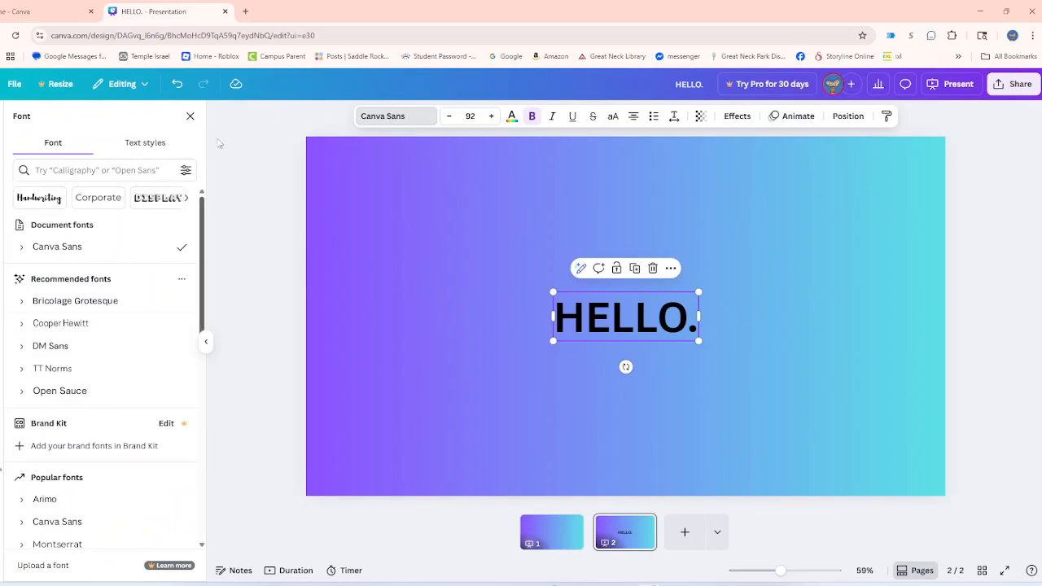
click(191, 115)
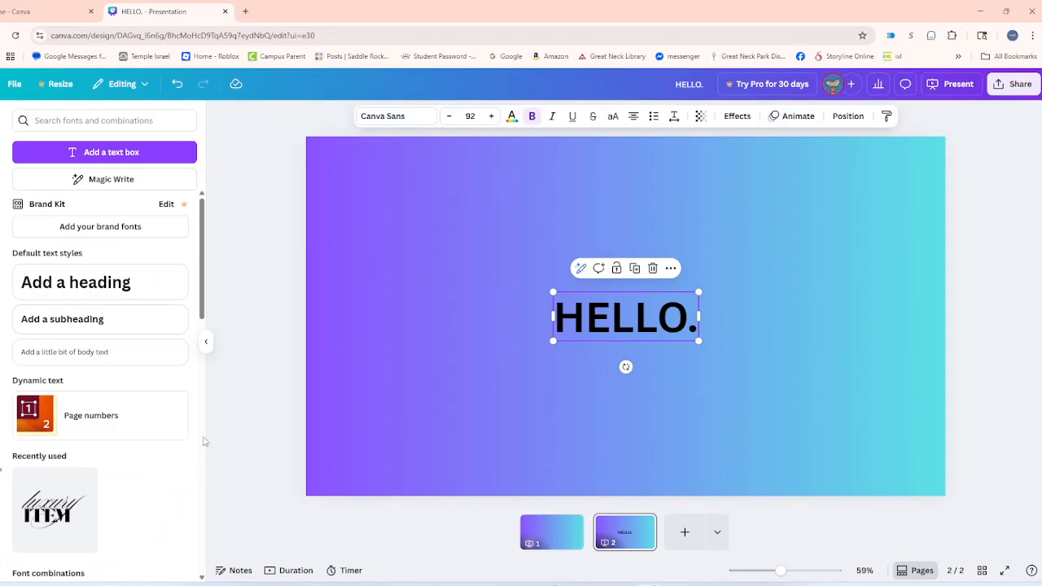
click(512, 116)
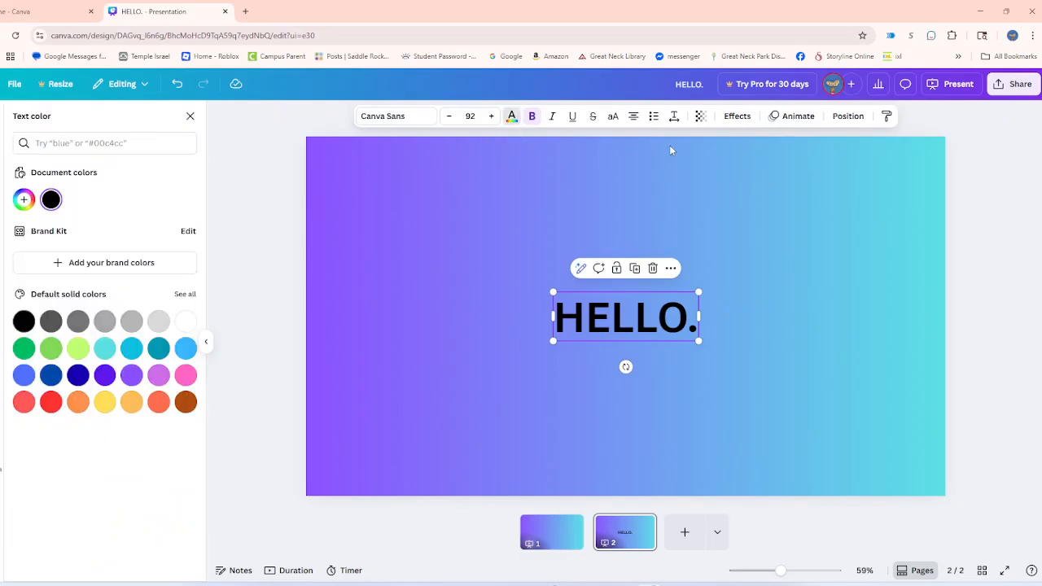
Turn off bold on the HELLO. heading and make it italic and underlined.
click(533, 119)
click(533, 119)
click(533, 119)
click(553, 117)
click(574, 119)
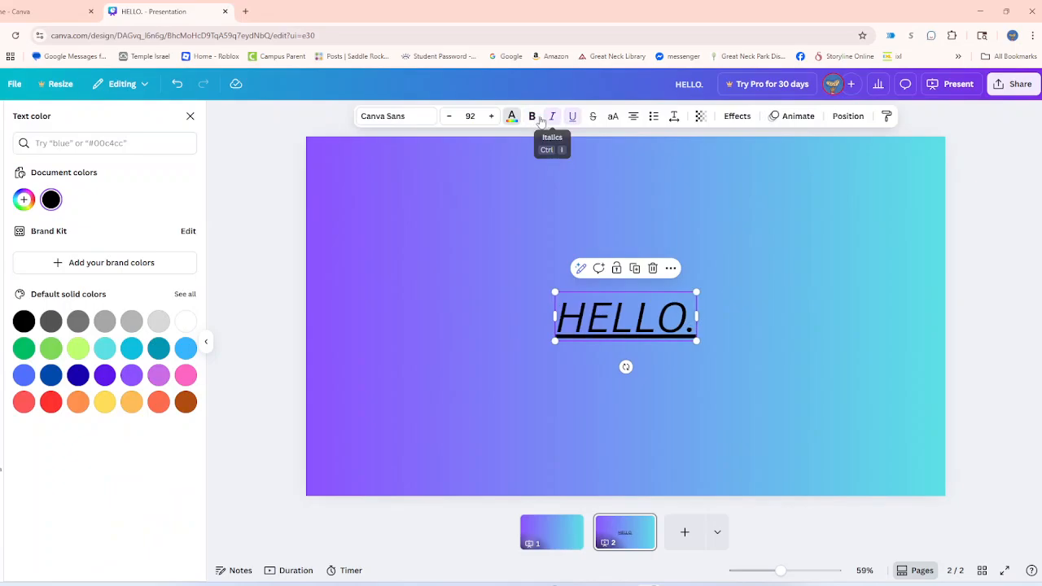
Remove italics and underline from the HELLO. heading, and toggle bold and strikethrough on and off.
click(533, 119)
click(553, 117)
click(574, 119)
click(533, 119)
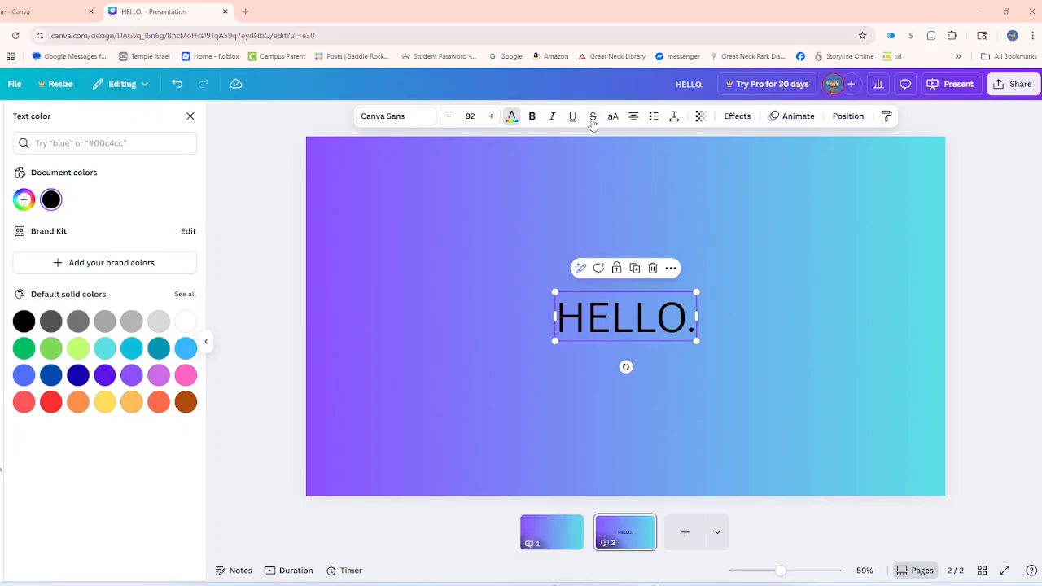
click(593, 118)
click(594, 118)
Turn the HELLO. heading into a bulleted list and switch it to a numbered one, and look at its spacing and transparency settings.
click(652, 118)
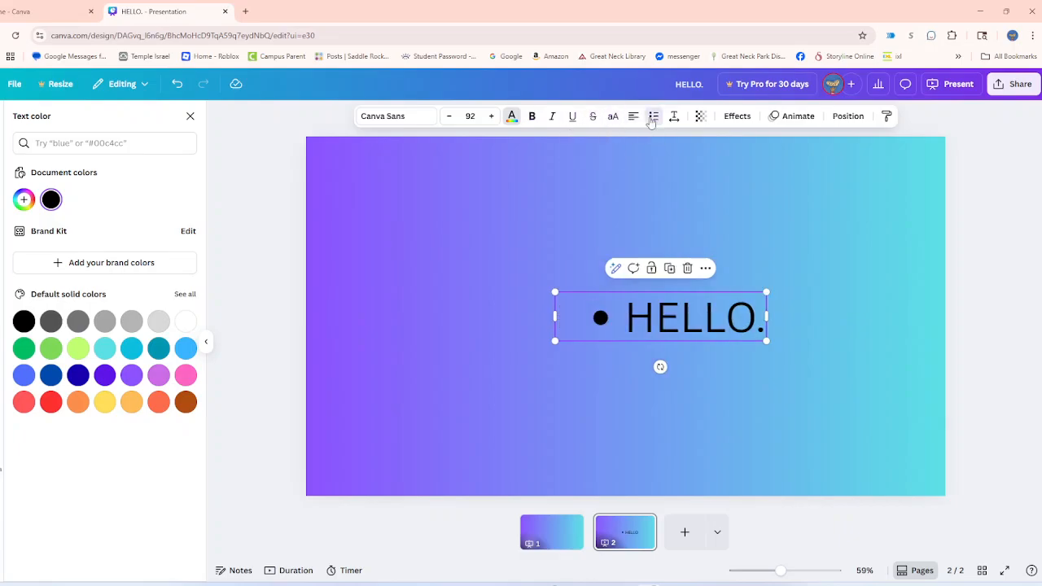
click(651, 120)
click(674, 118)
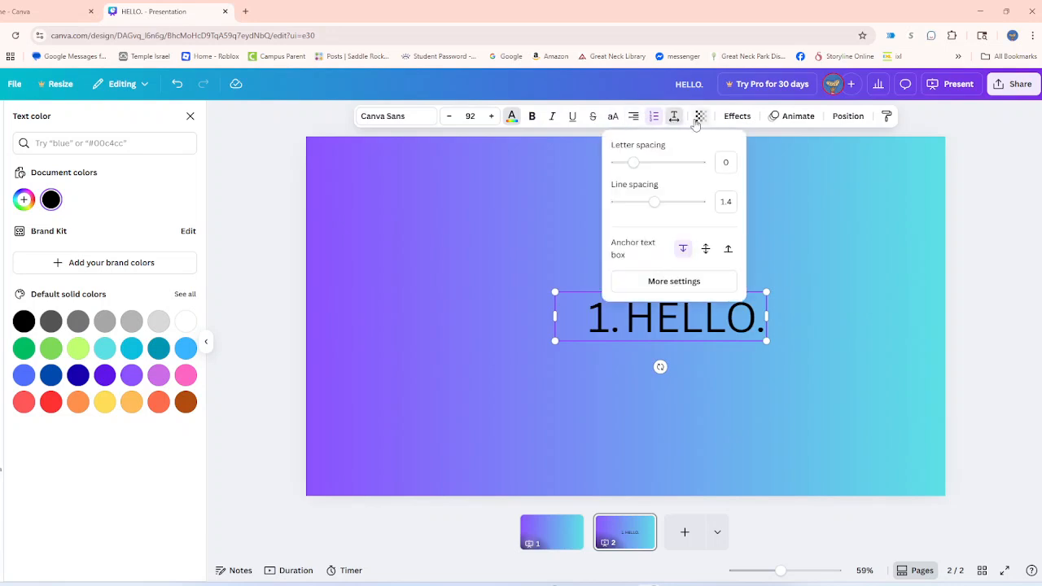
click(705, 120)
click(675, 118)
click(702, 118)
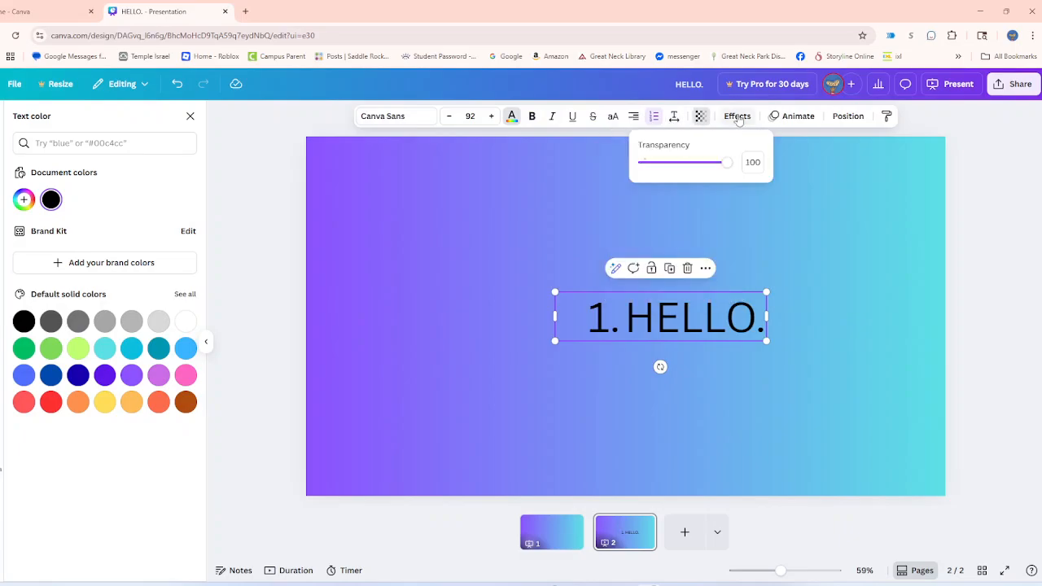
Try the Shadow and Lift effects on the HELLO. heading and apply the Outline effect.
click(738, 117)
click(108, 195)
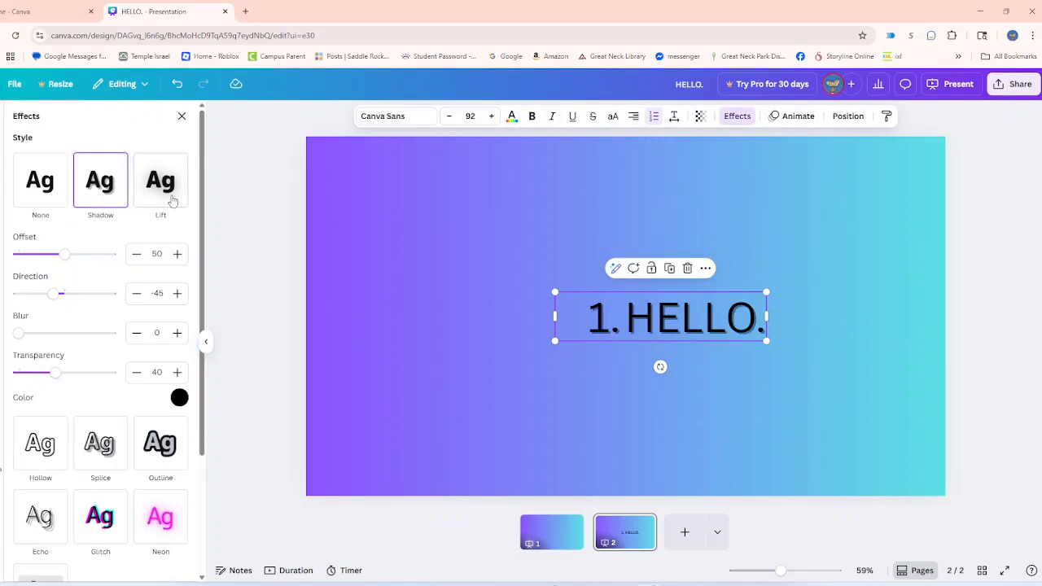
click(172, 200)
click(169, 309)
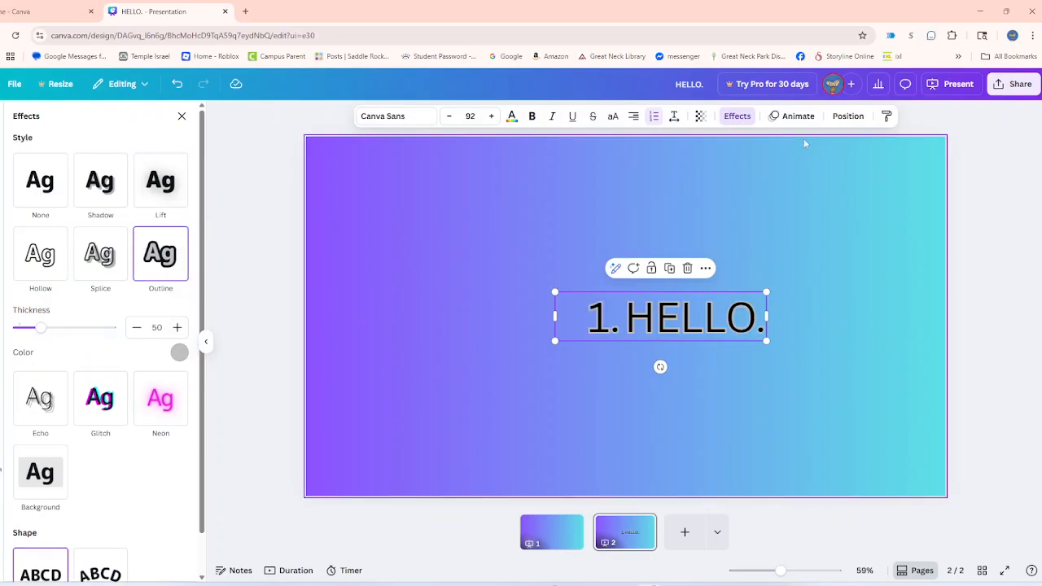
Look over the animation and position options for the HELLO. heading, and close them.
click(796, 116)
click(847, 117)
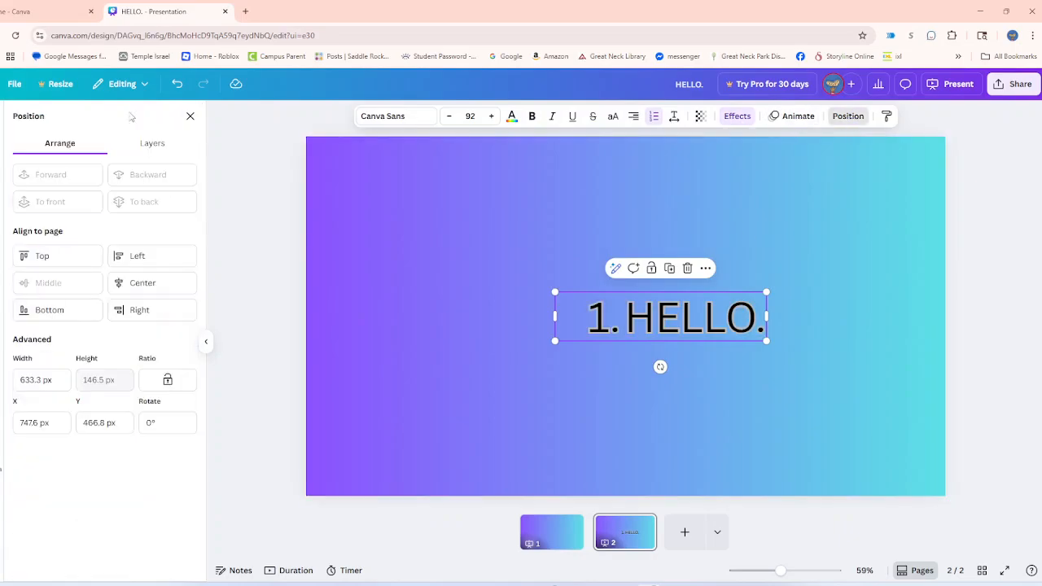
click(190, 117)
Delete the HELLO. heading from the second page, and delete both pages of the presentation.
click(688, 270)
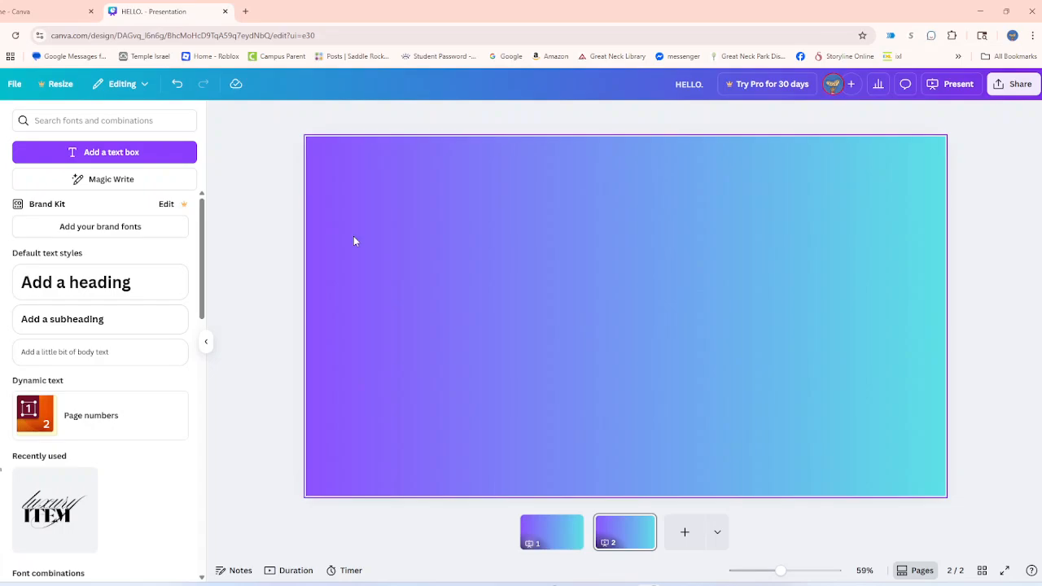
click(641, 523)
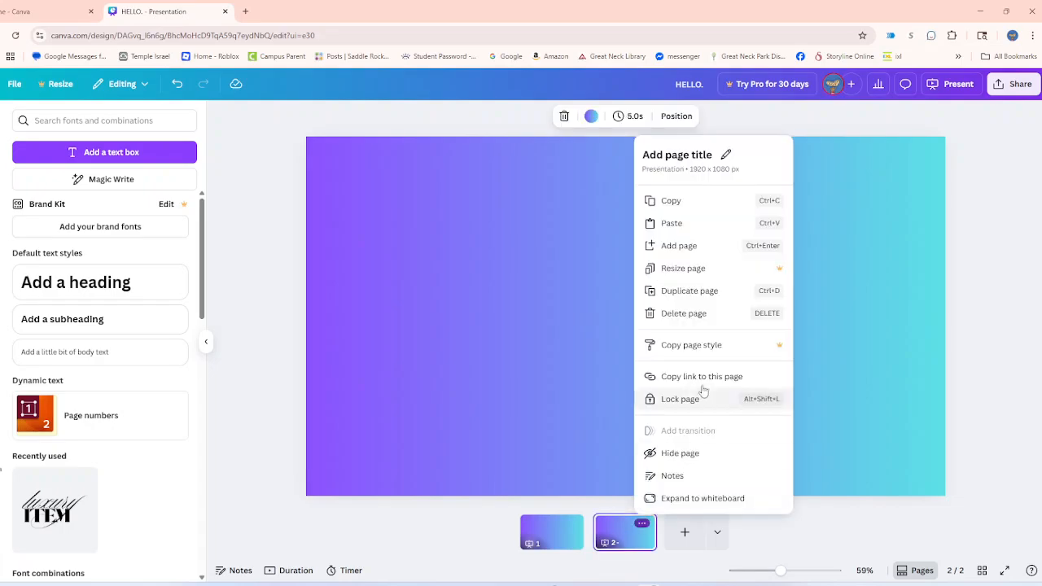
click(683, 313)
click(609, 524)
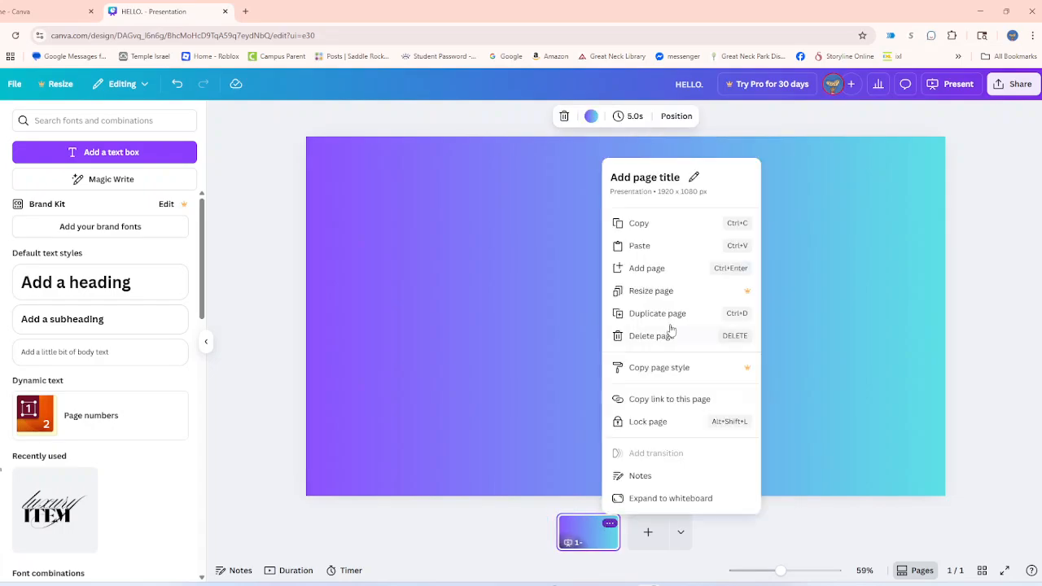
click(639, 344)
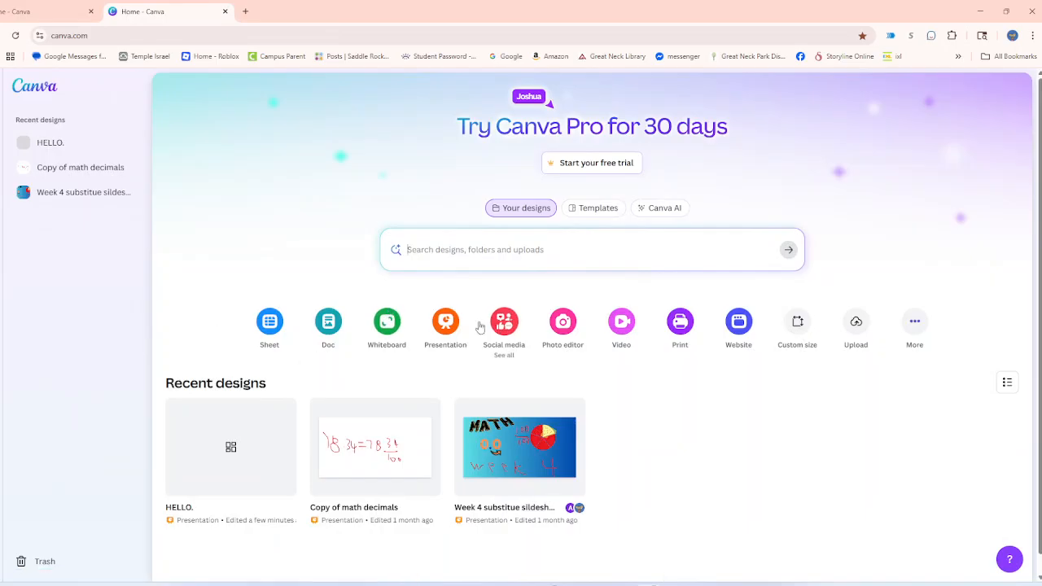
Create a new blank Poster (Portrait 3:4) from the Marketing category of print products.
click(680, 344)
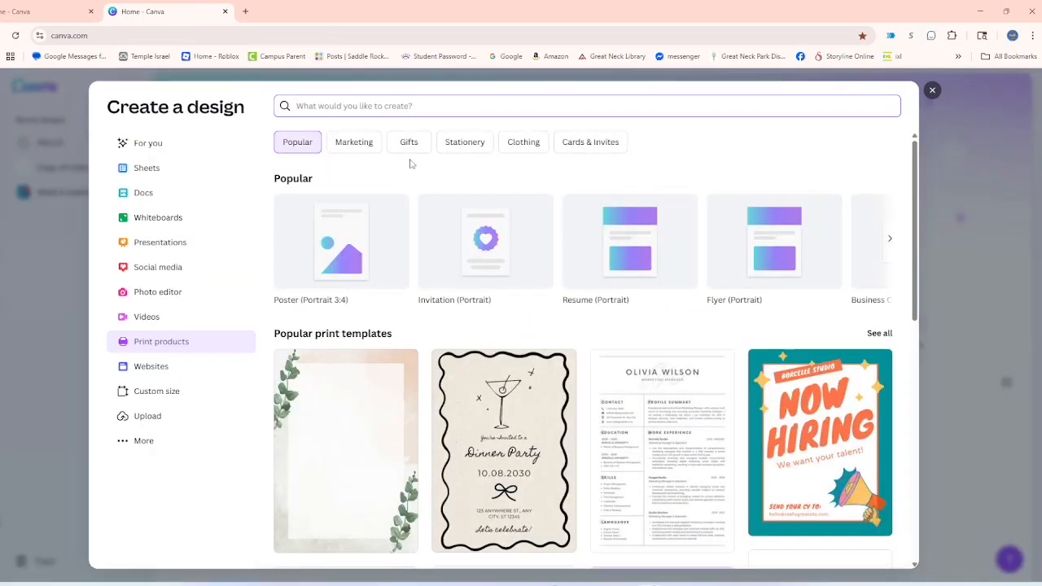
click(363, 145)
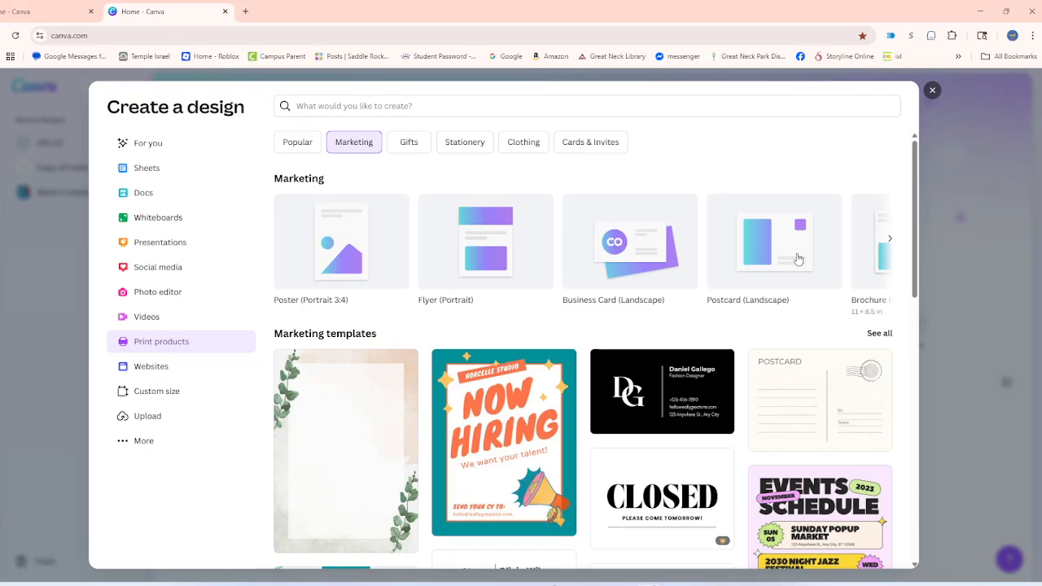
click(369, 241)
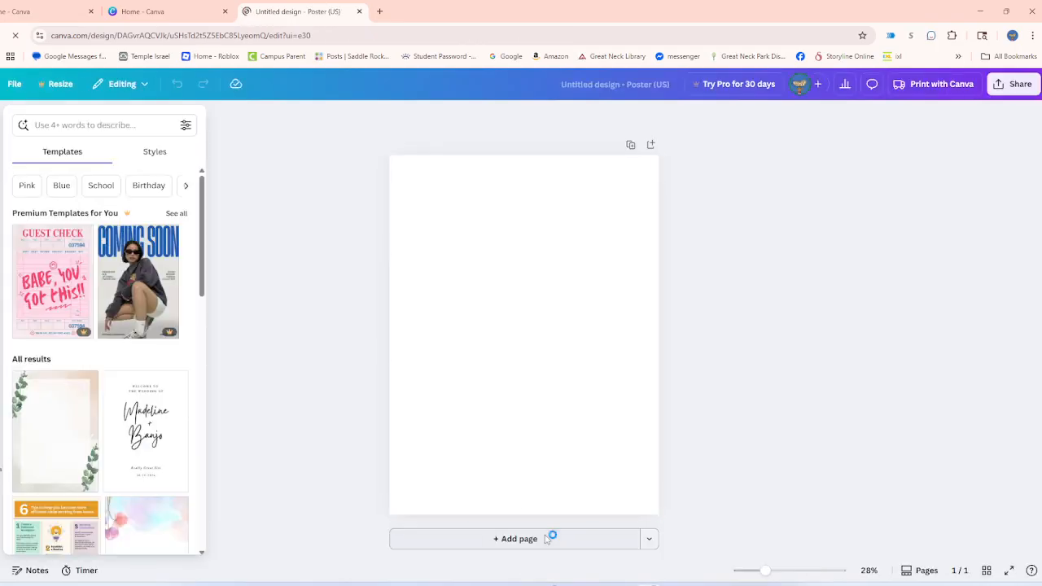
Look at the page types available for the poster, add a blank second page and delete it.
click(650, 539)
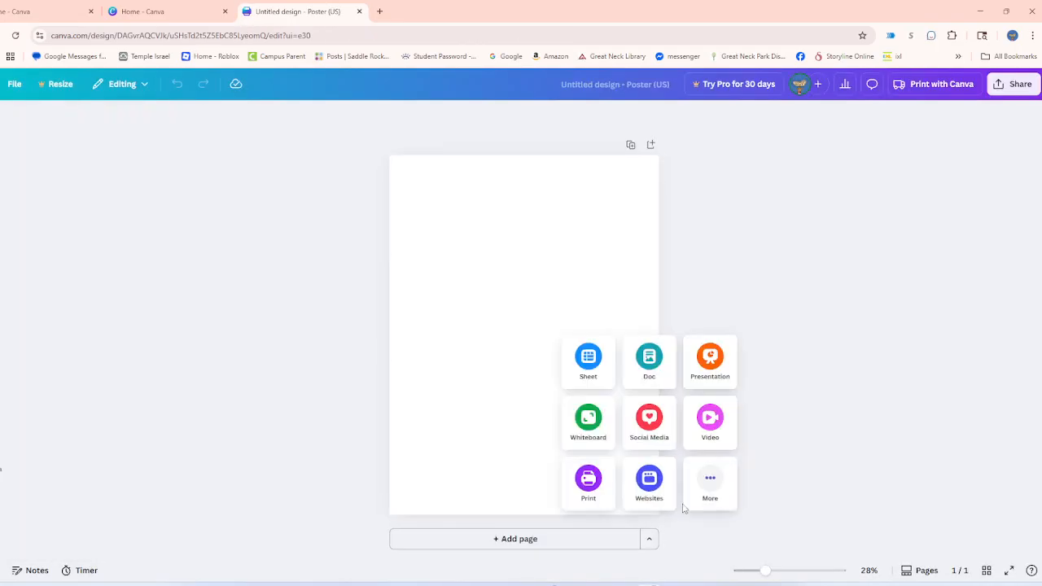
click(651, 544)
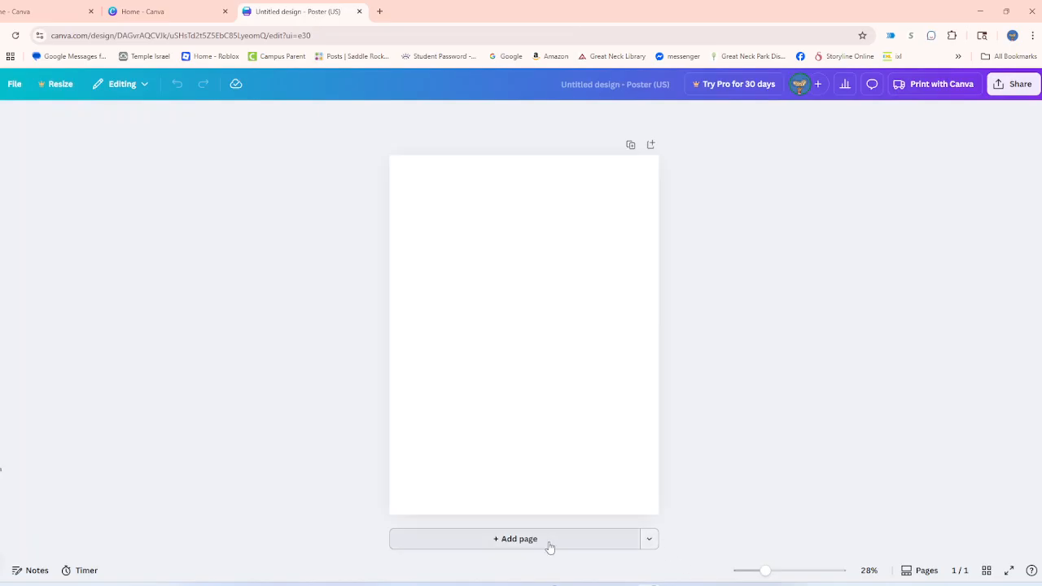
click(540, 551)
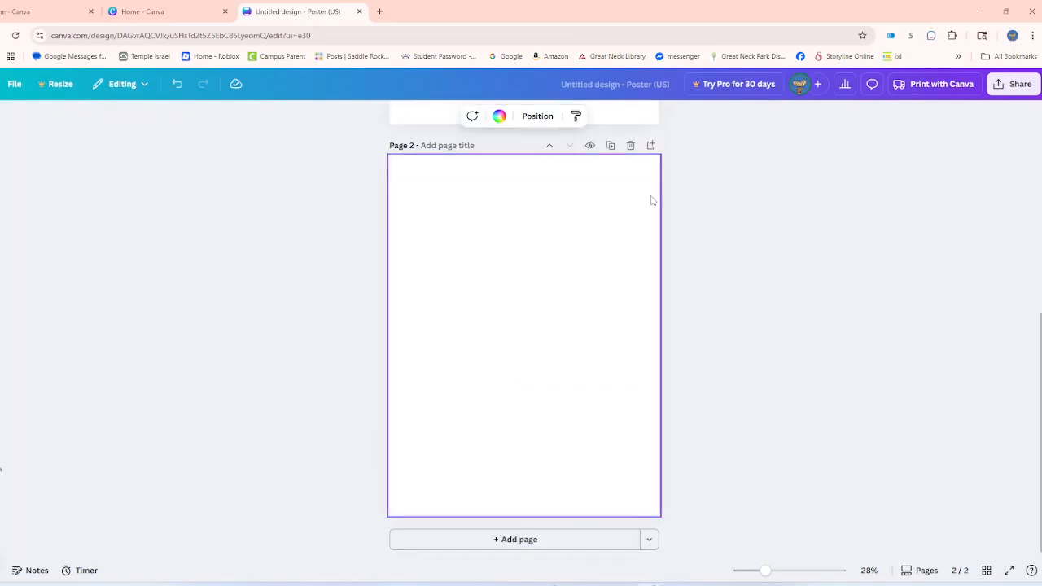
click(630, 145)
Add a presentation page after the poster page and delete it.
click(650, 541)
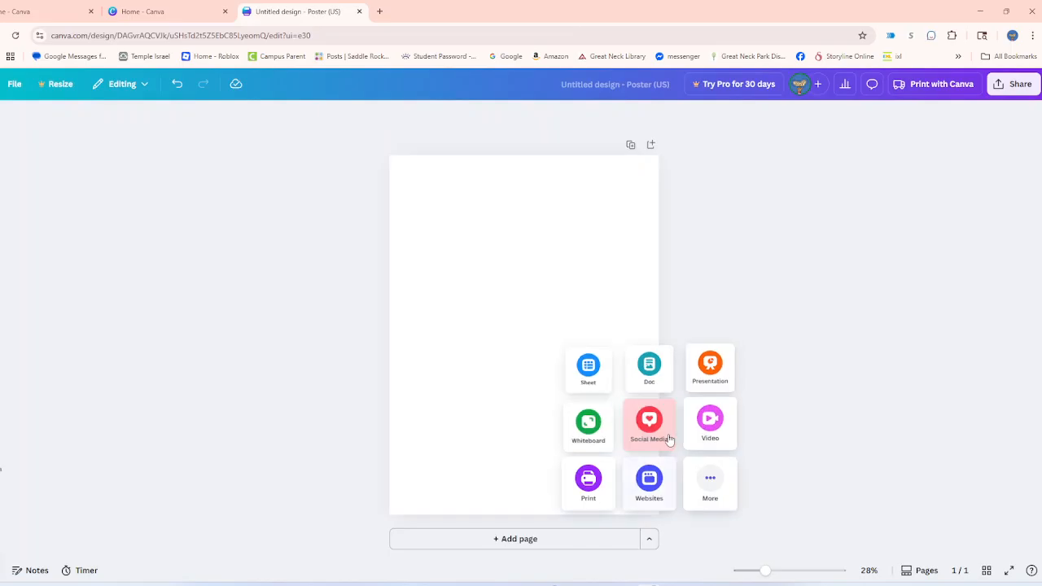
click(718, 380)
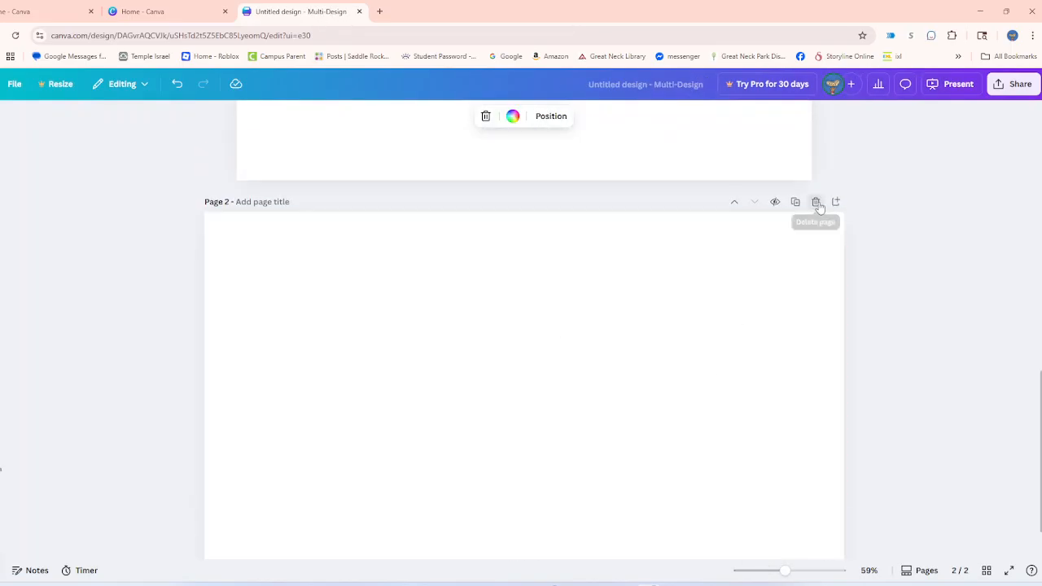
click(815, 203)
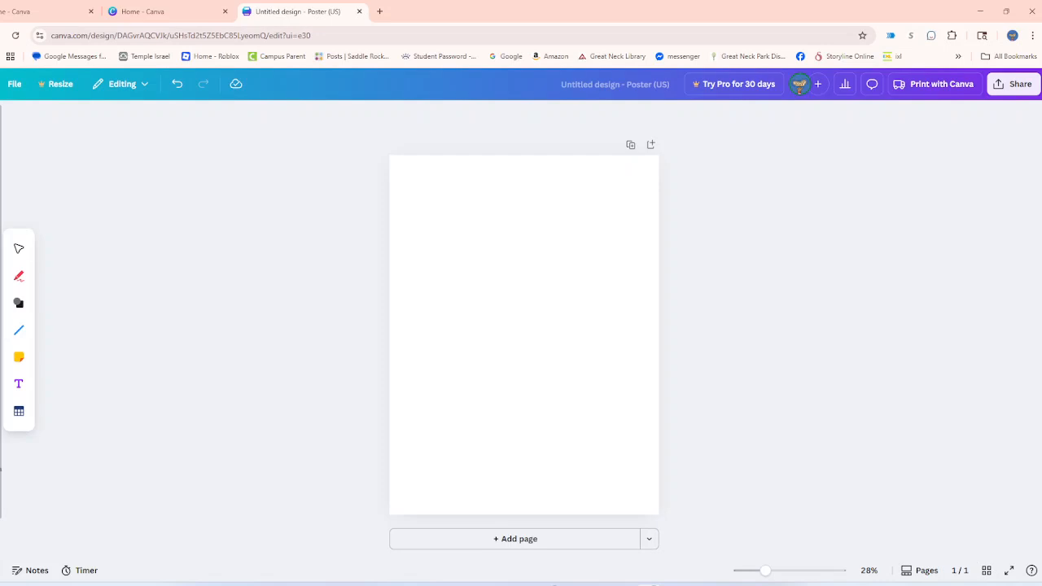
Scribble across the poster with the red marker, erase the strokes and close the drawing tools.
click(2, 330)
click(17, 279)
mouse_move(556, 354)
mouse_down()
mouse_move(427, 365)
mouse_move(304, 409)
mouse_move(503, 499)
mouse_move(556, 366)
mouse_up()
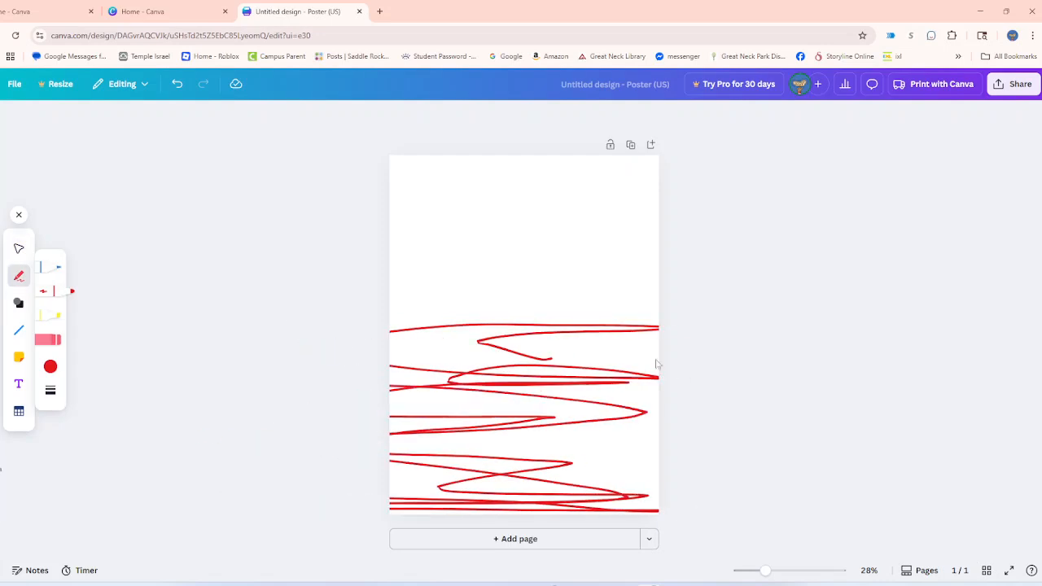
mouse_move(548, 310)
mouse_down()
mouse_move(586, 346)
mouse_move(530, 279)
mouse_move(428, 252)
mouse_move(519, 201)
mouse_move(442, 160)
mouse_up()
mouse_move(495, 202)
mouse_down()
mouse_move(498, 193)
mouse_move(442, 381)
mouse_up()
mouse_move(394, 236)
mouse_down()
mouse_move(415, 190)
mouse_move(504, 384)
mouse_move(486, 498)
mouse_up()
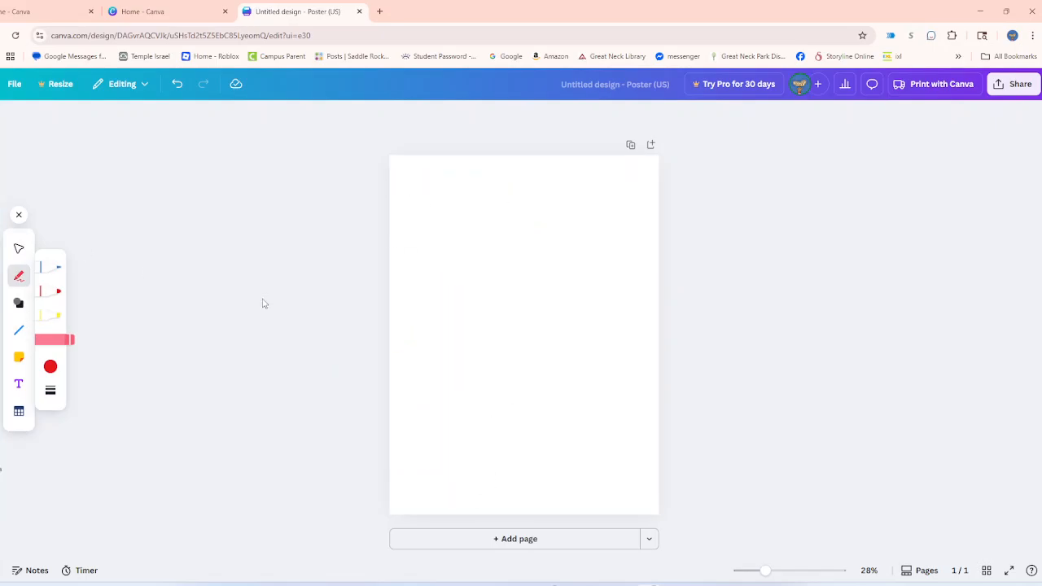
click(19, 215)
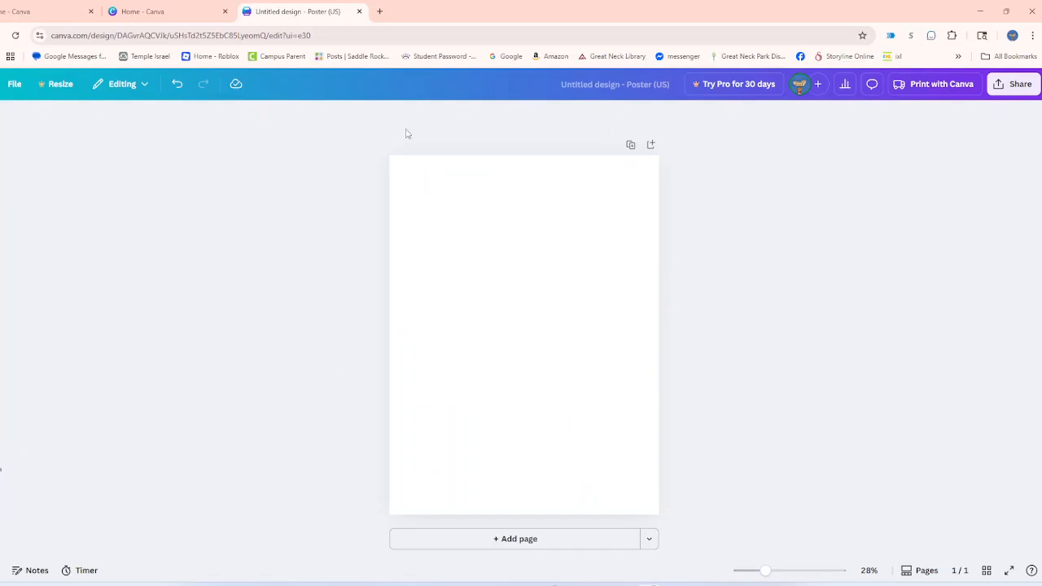
Review the poster's print ordering options, such as size, frame, poster type and quantity, and close them.
click(466, 217)
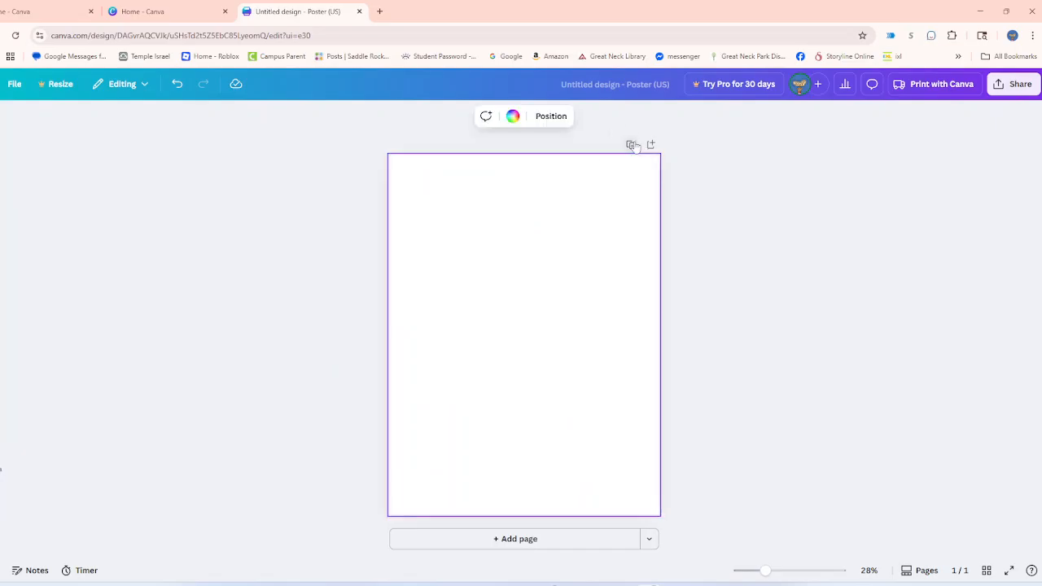
click(866, 442)
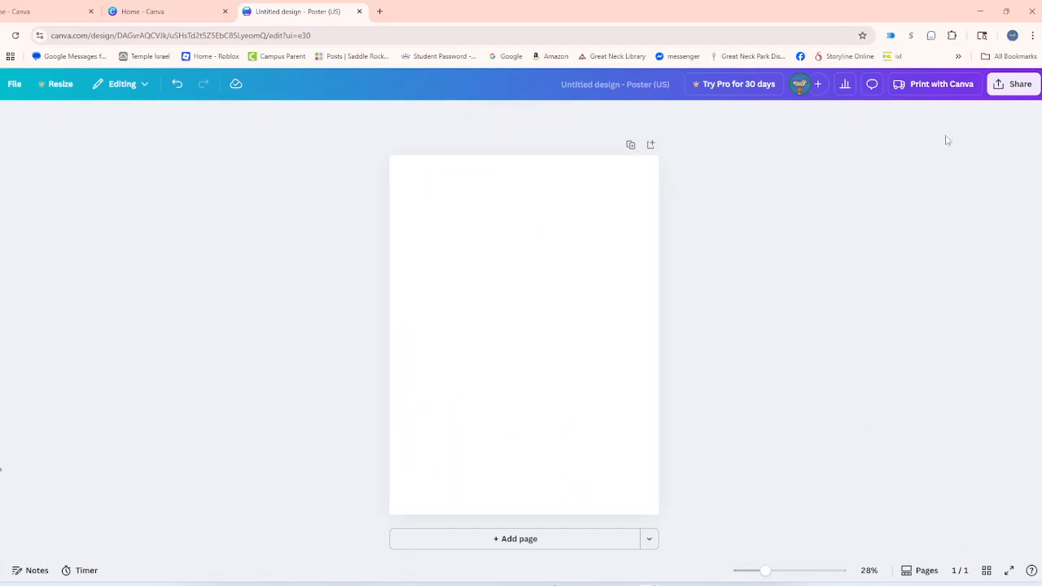
click(959, 90)
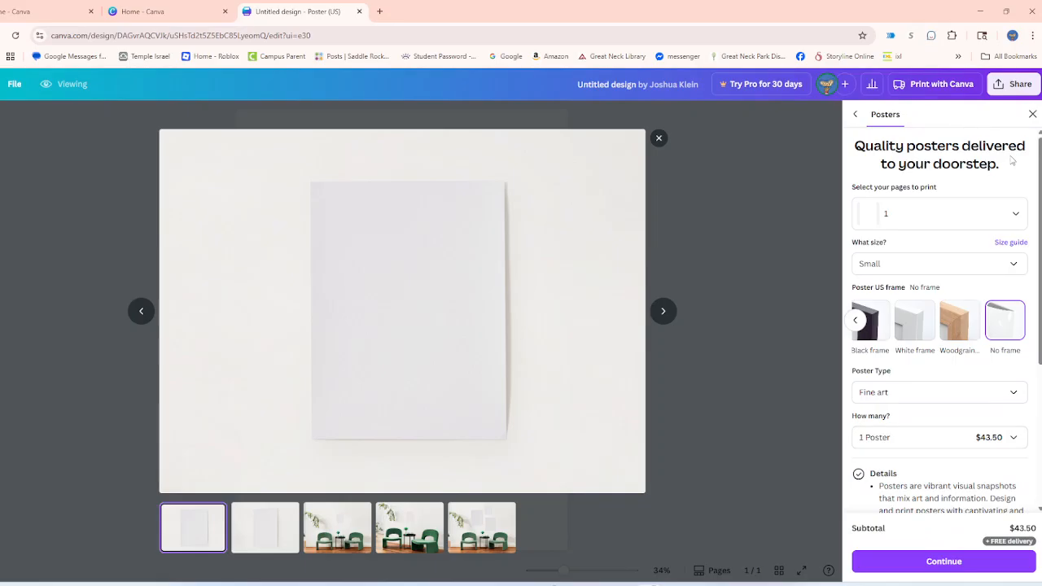
click(1031, 114)
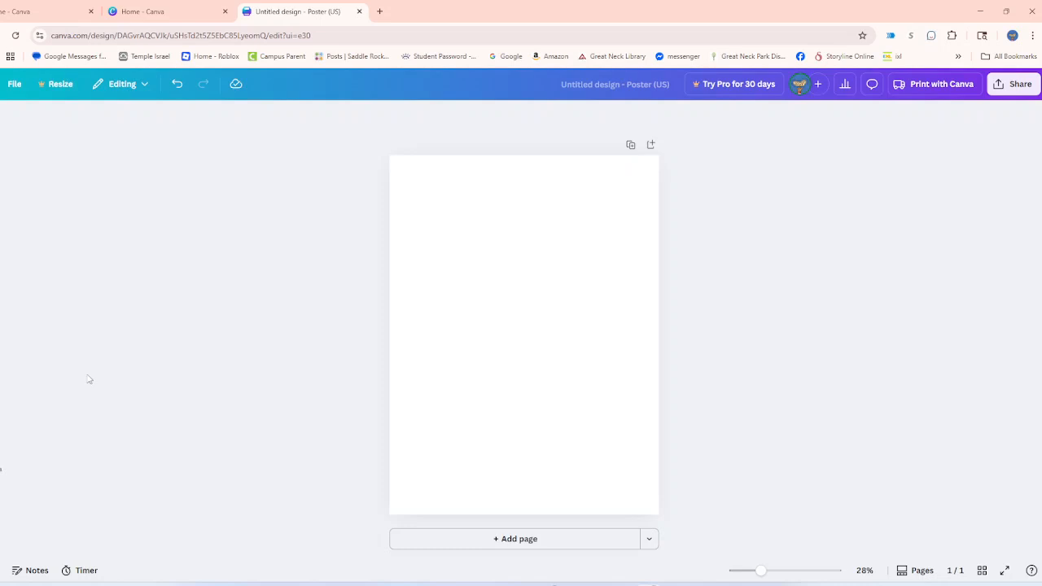
Examine the poster's sharing options and the full list of ways to publish and save it, and close the list.
mouse_move(0, 423)
click(1000, 85)
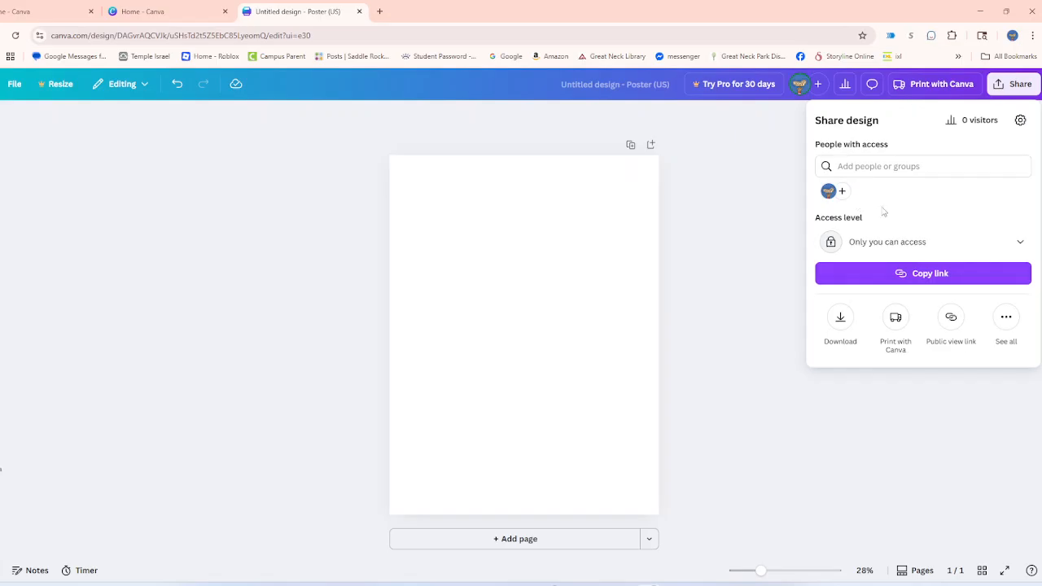
click(1009, 319)
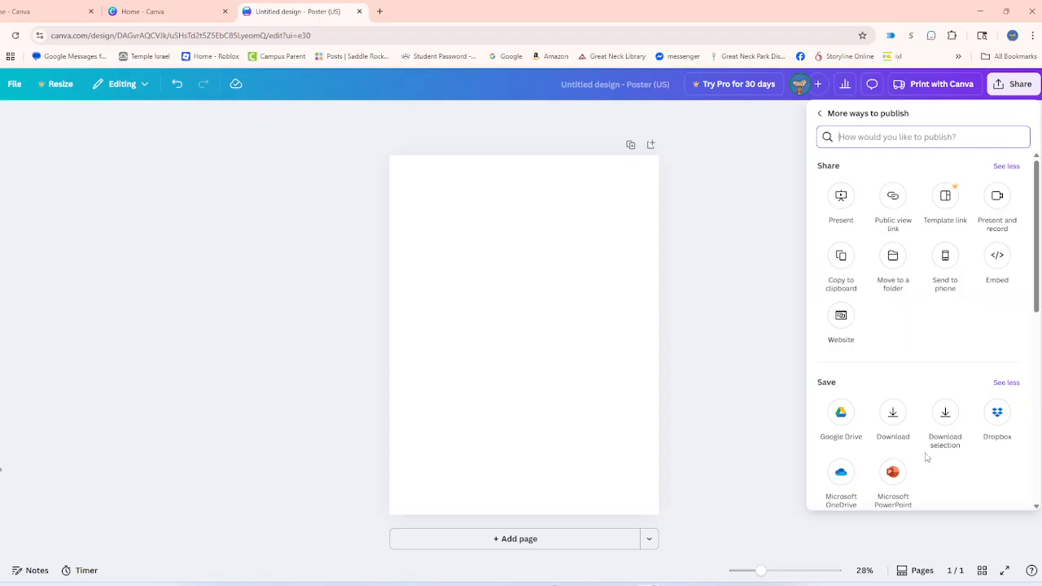
scroll(872, 489, down, 2)
scroll(872, 494, down, 6)
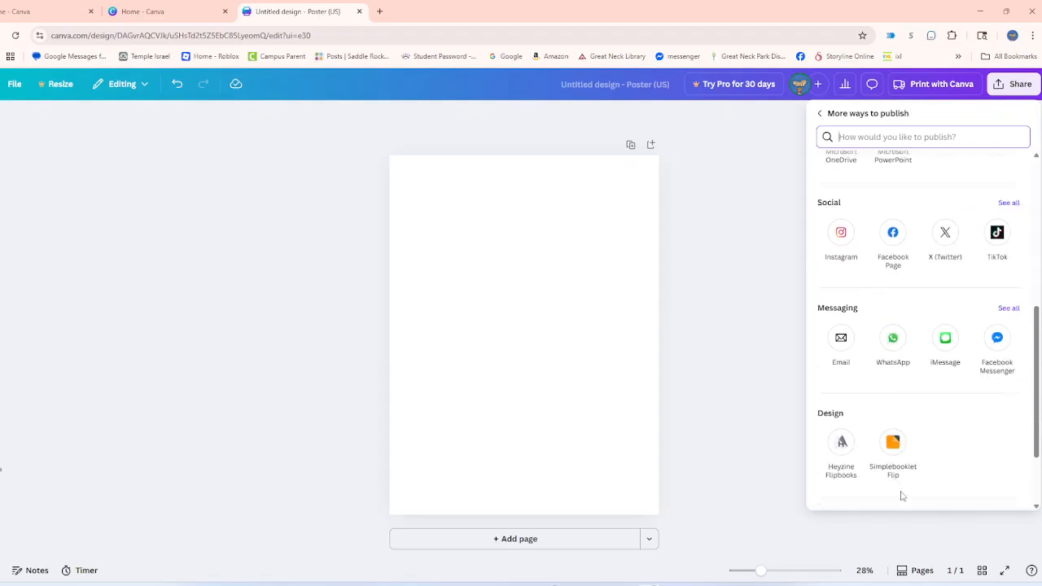
scroll(874, 486, up, 4)
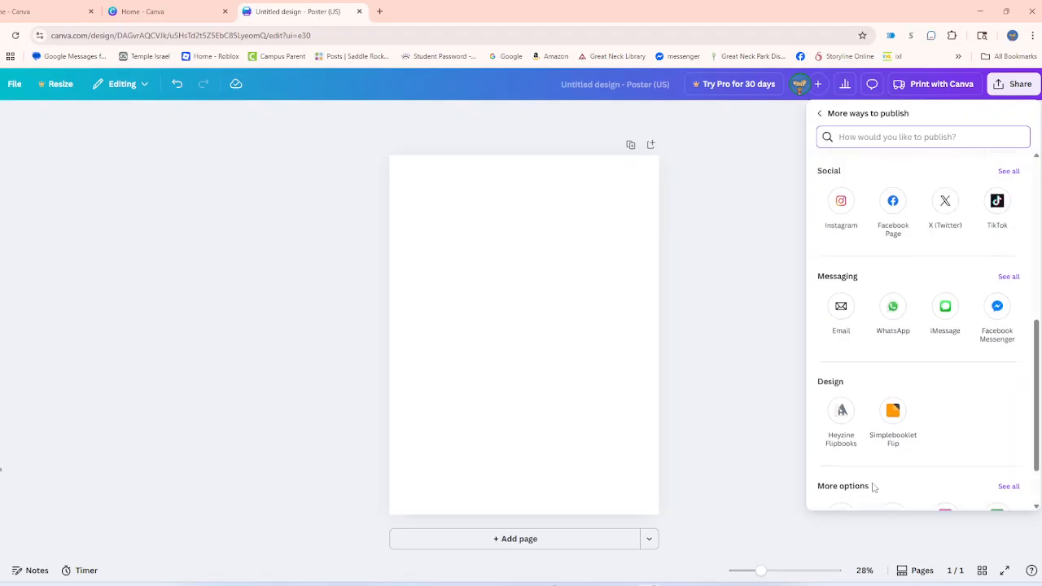
scroll(866, 482, up, 6)
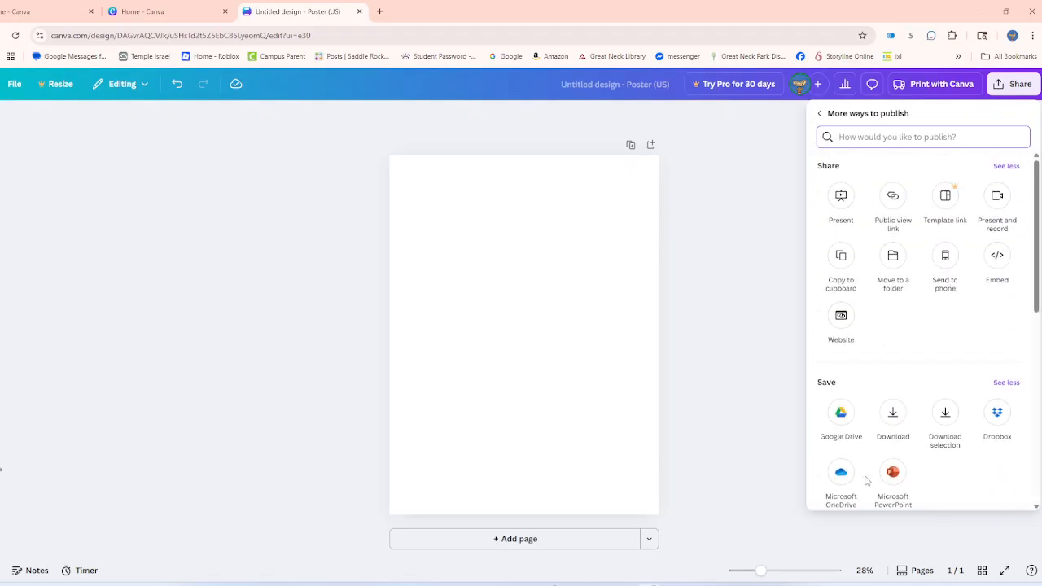
click(732, 504)
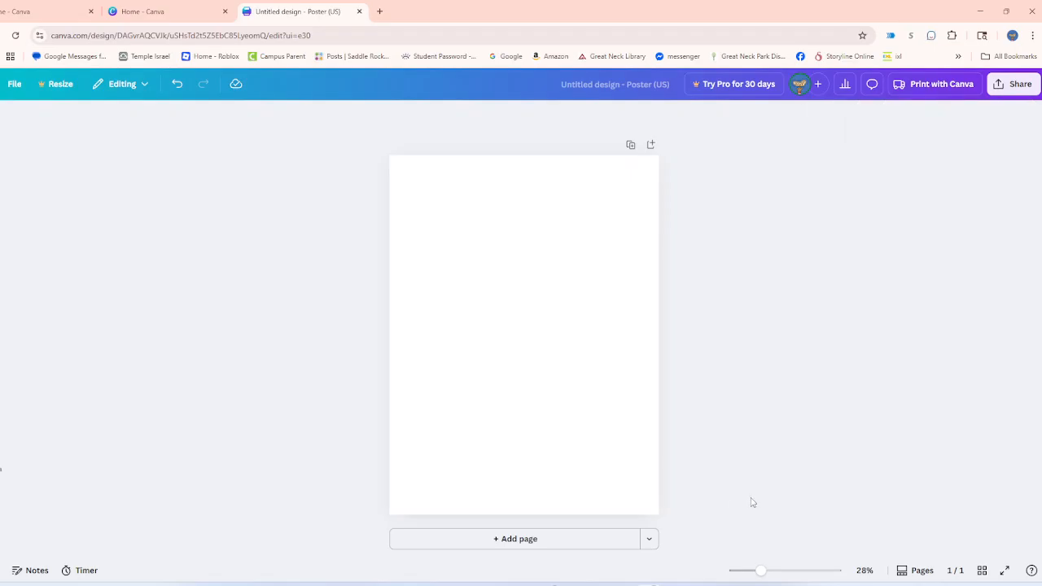